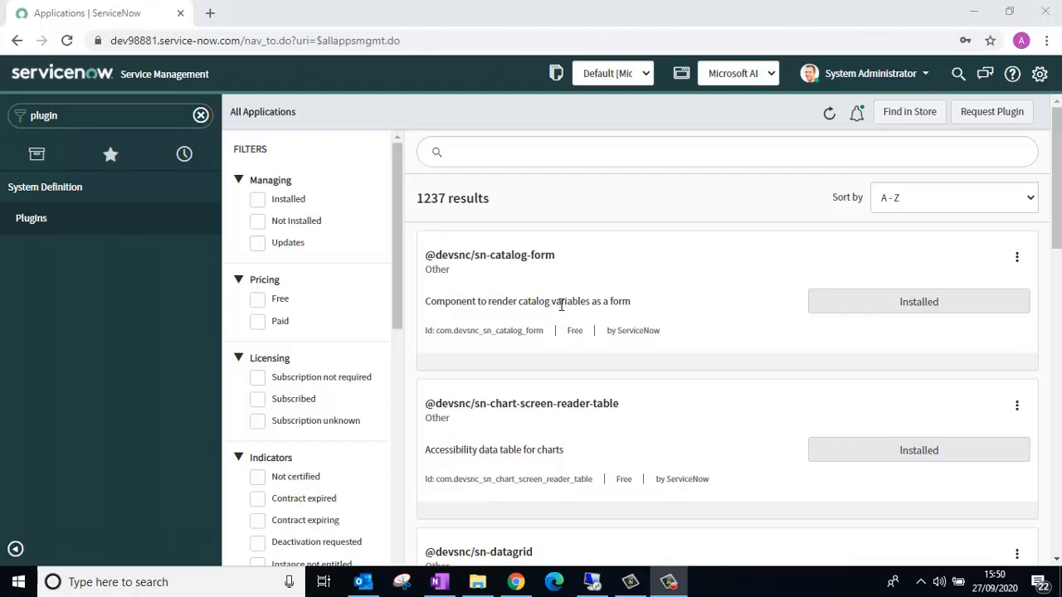
Search the plugin list for "microsoft ad"
click(585, 151)
text(m)
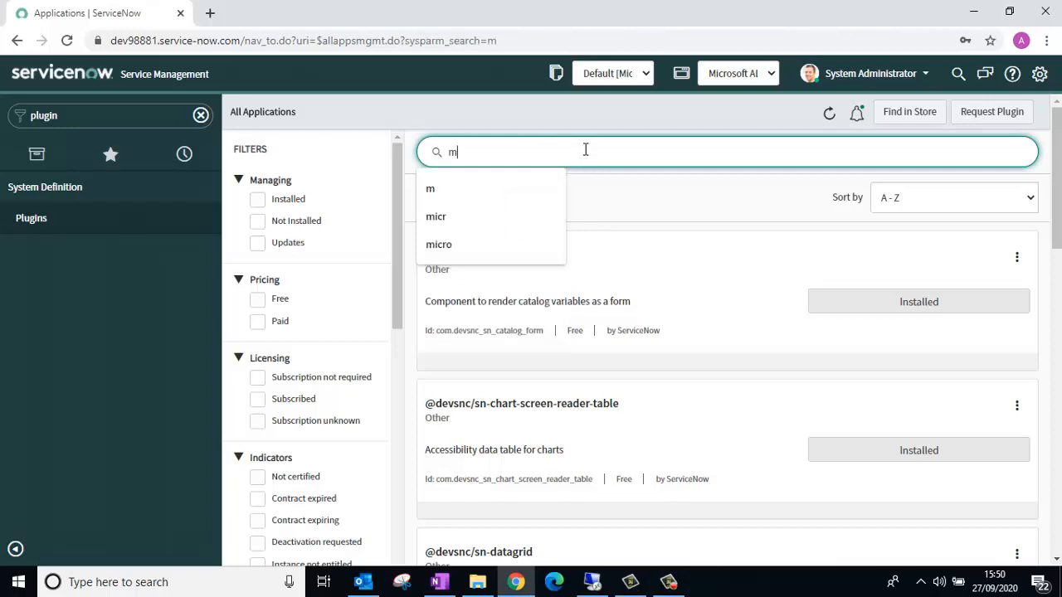
text(icrosoft)
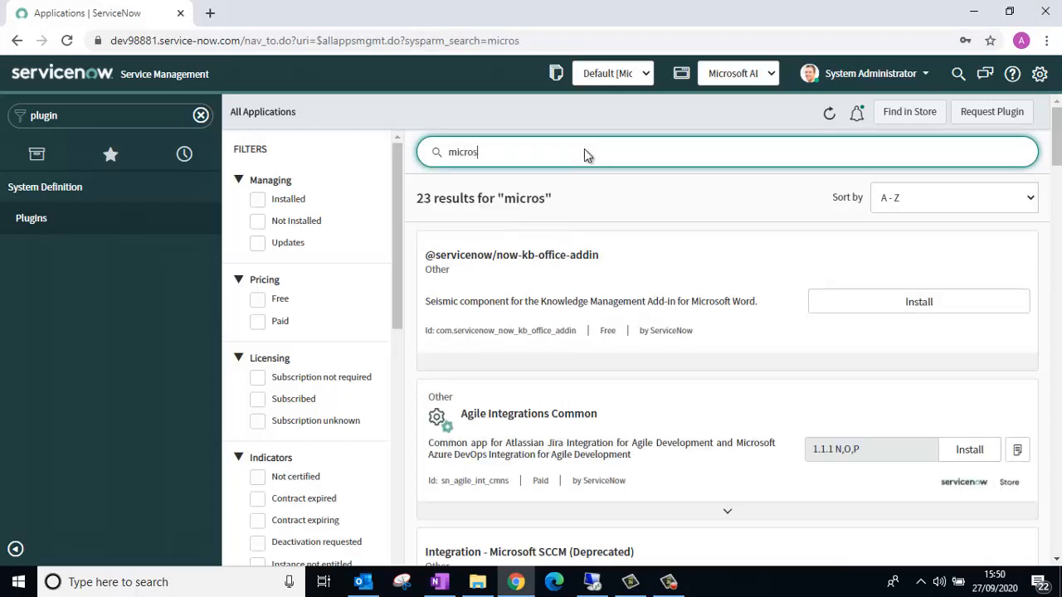
text( ad)
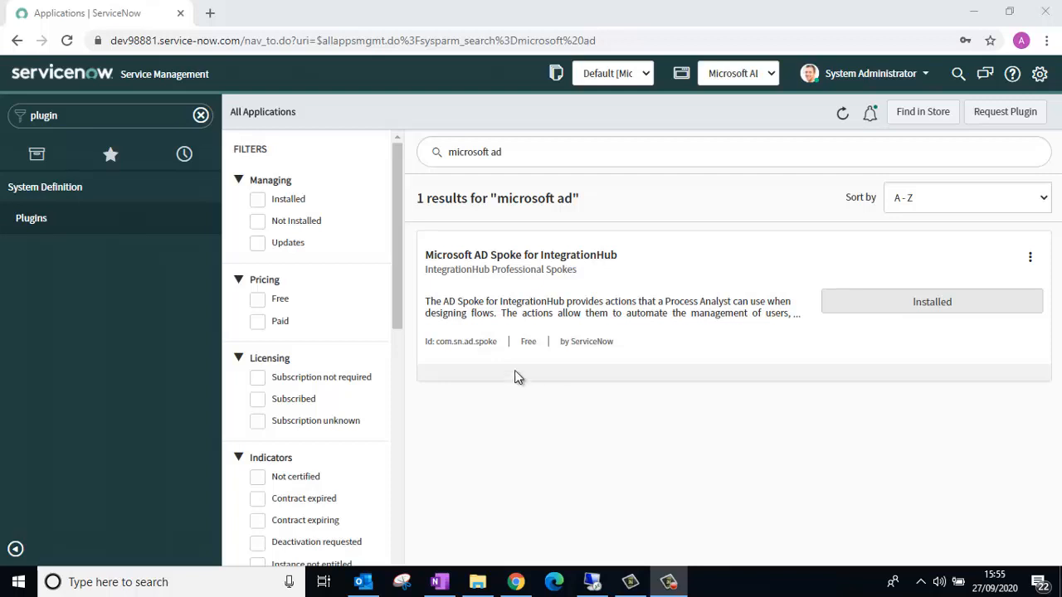
Find the Discovery credentials list and start a new Windows Credentials record
click(144, 107)
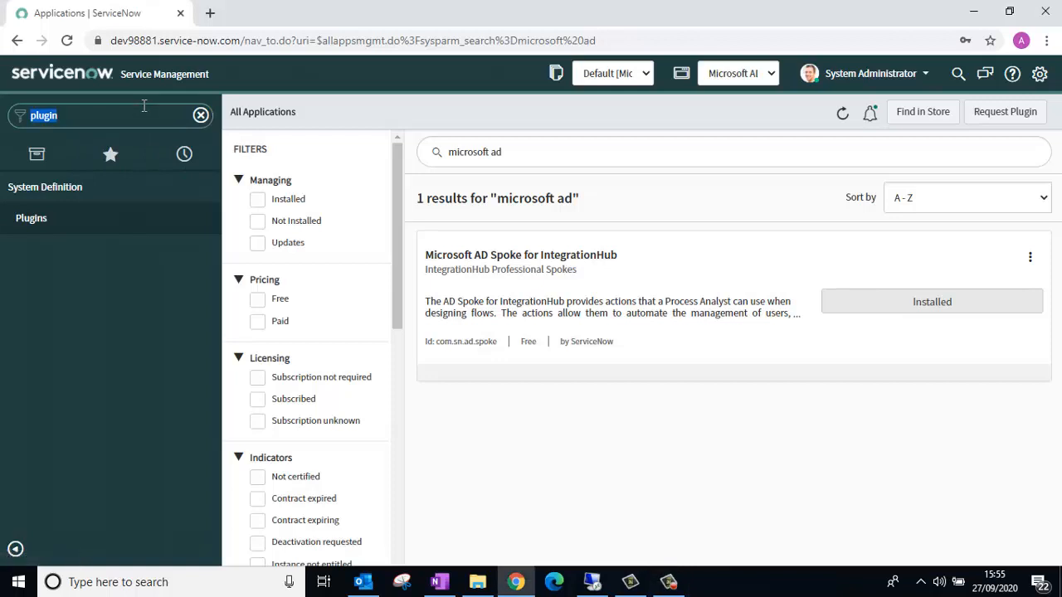
text(crede)
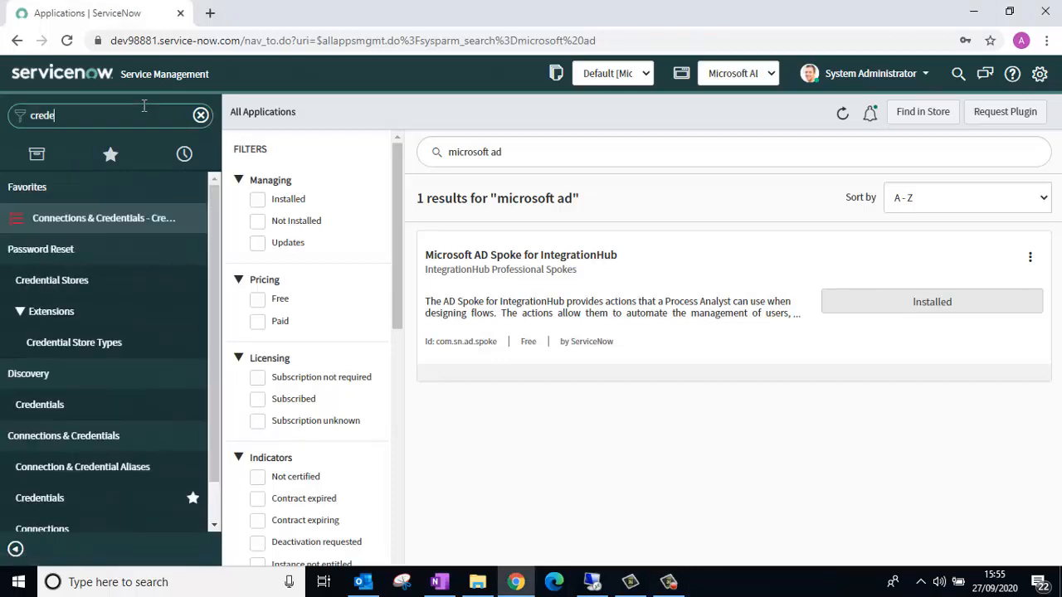
text(ntials)
click(99, 280)
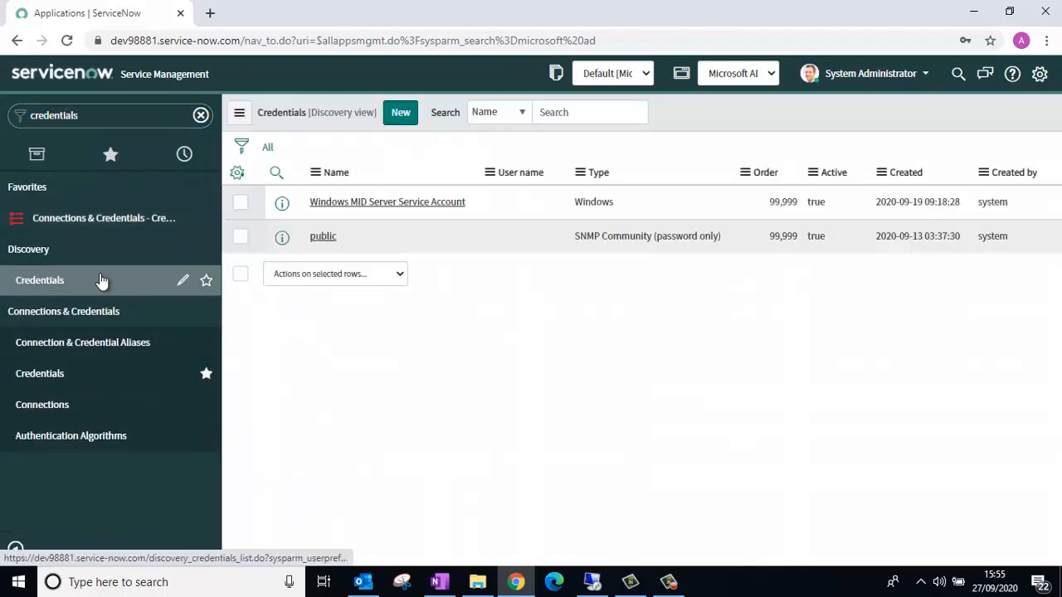
click(402, 113)
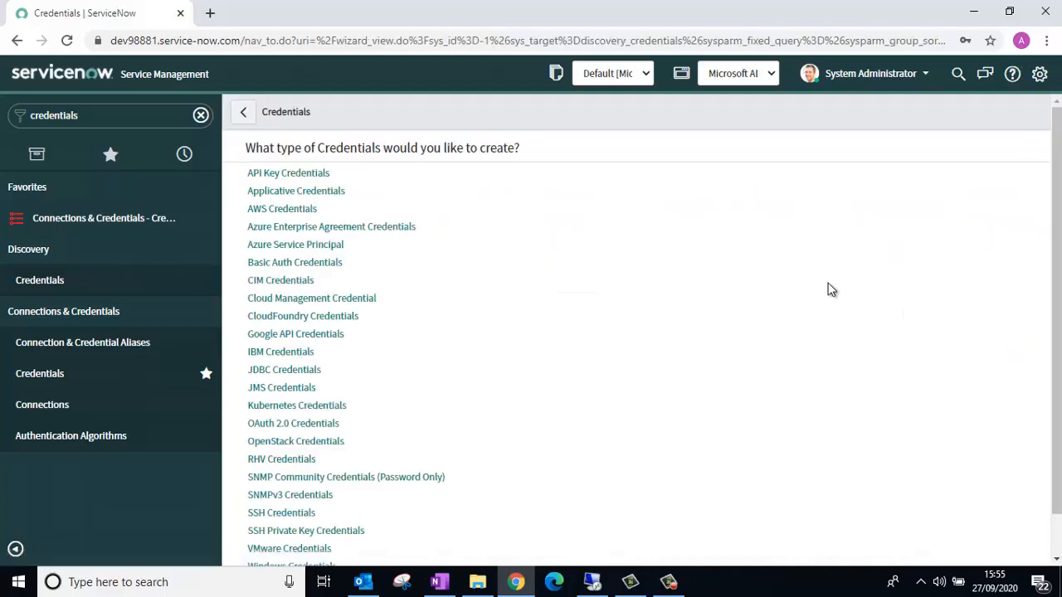
scroll(776, 257, down, 1)
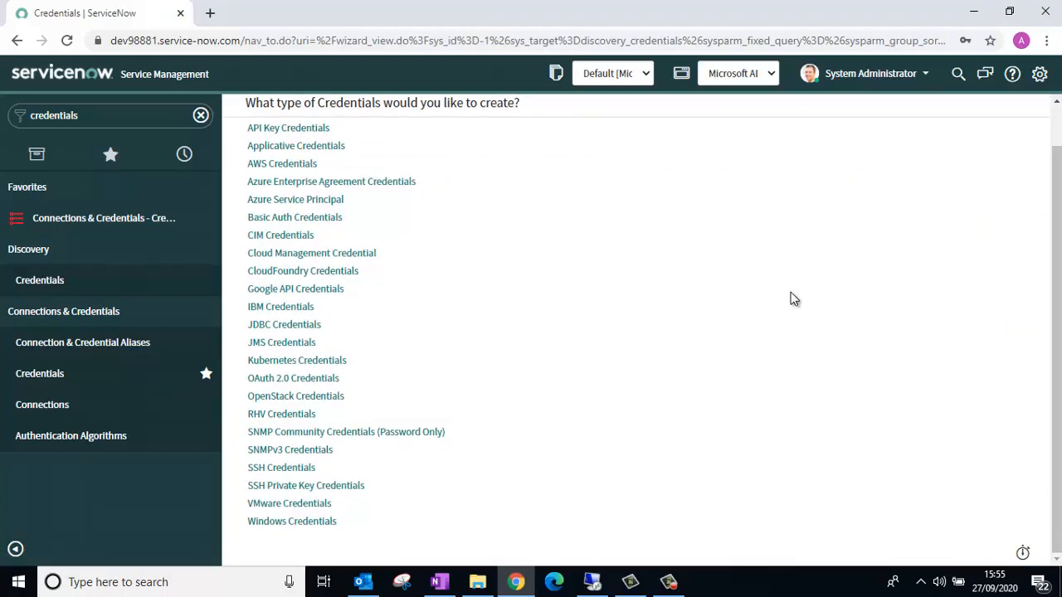
click(306, 522)
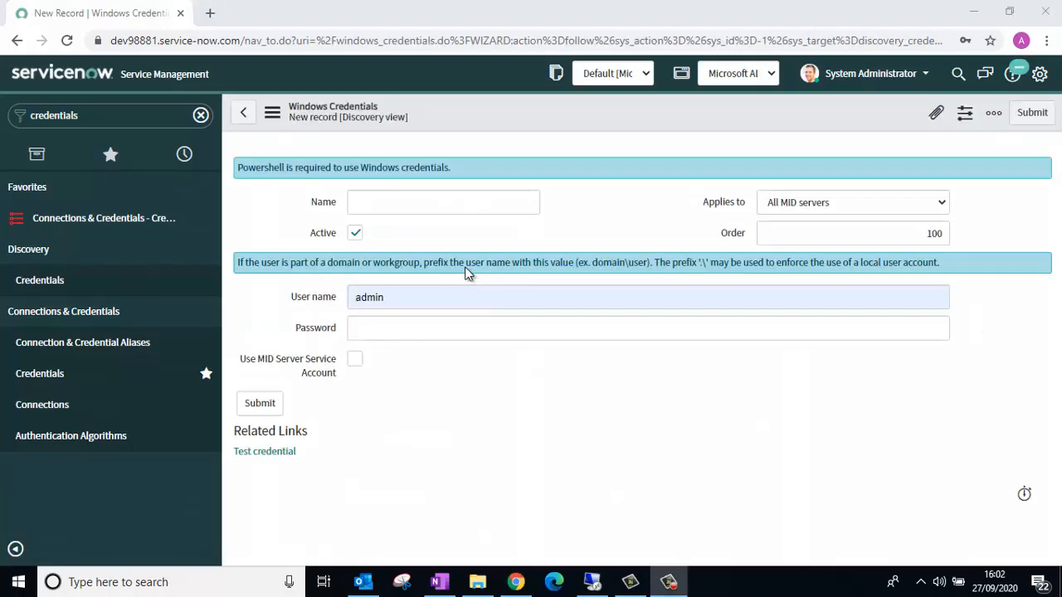
Name the credential AD Server and apply it only to the specific MID server ServiceNow Paris 01
click(428, 200)
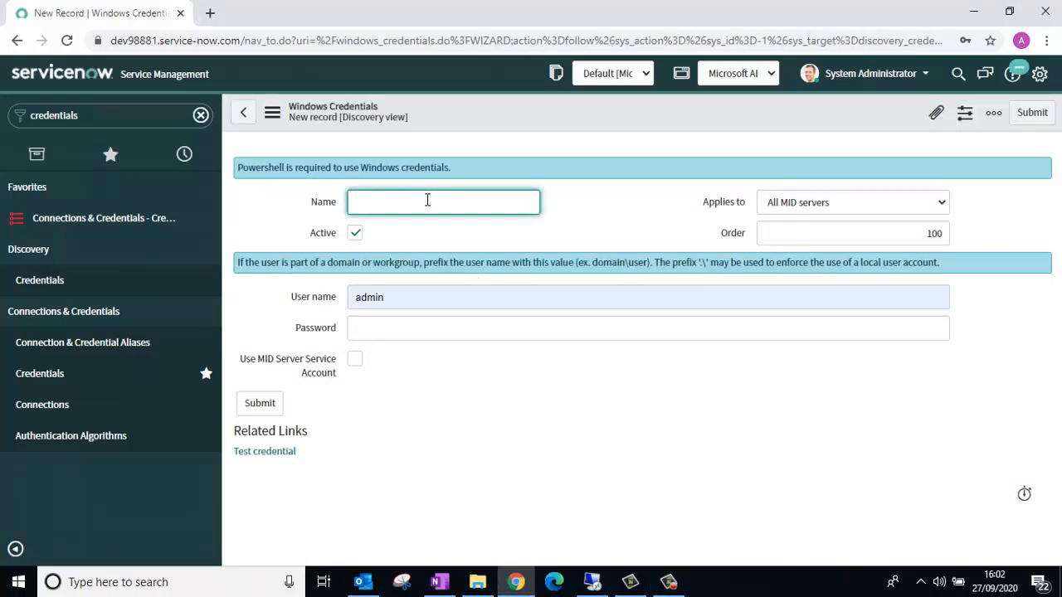
text(AD Server)
click(792, 207)
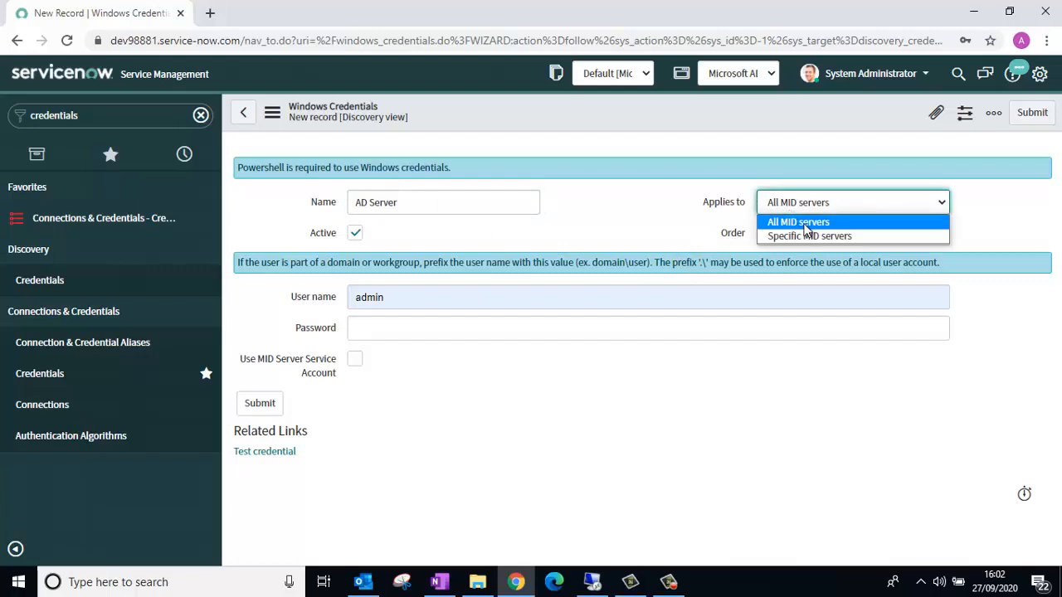
click(815, 236)
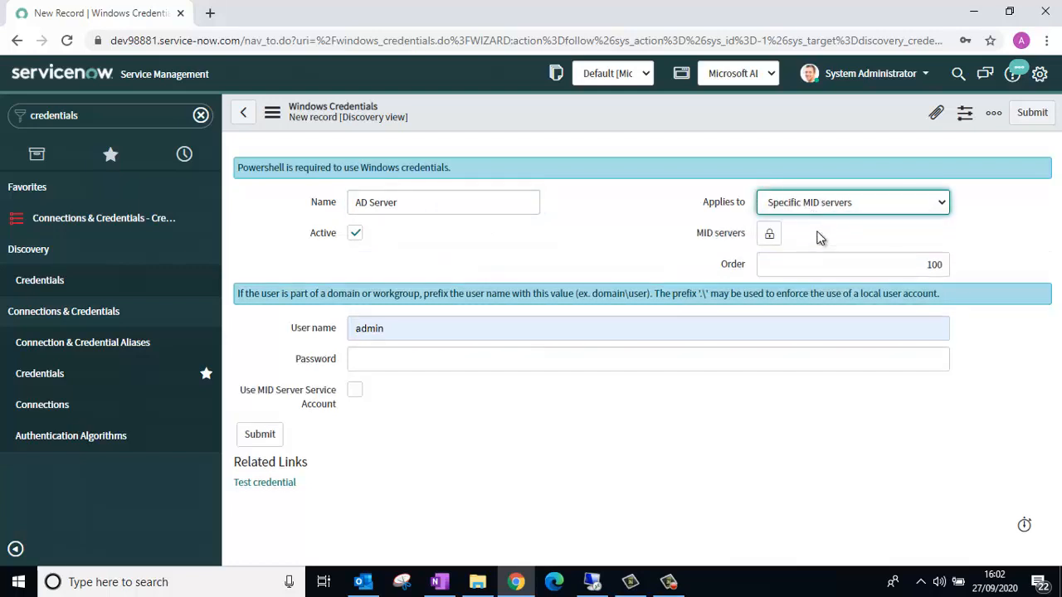
click(773, 234)
click(932, 371)
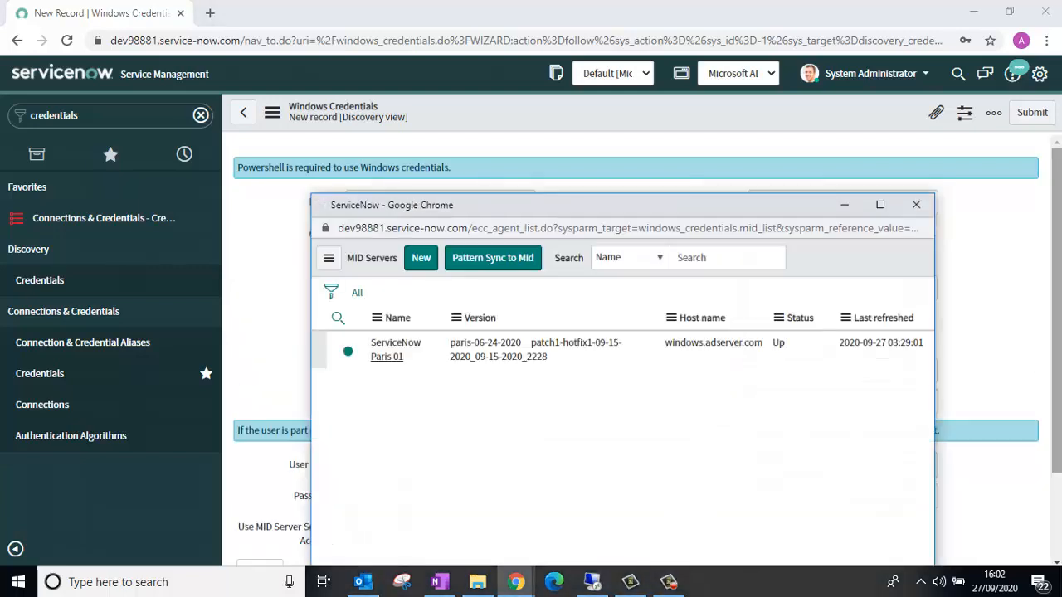
click(432, 399)
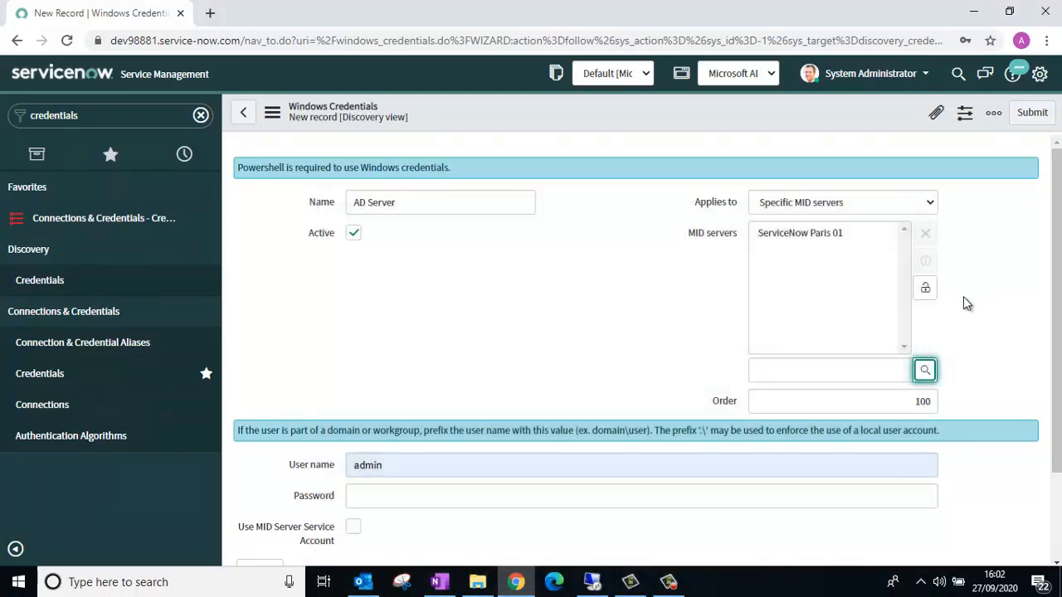
click(925, 287)
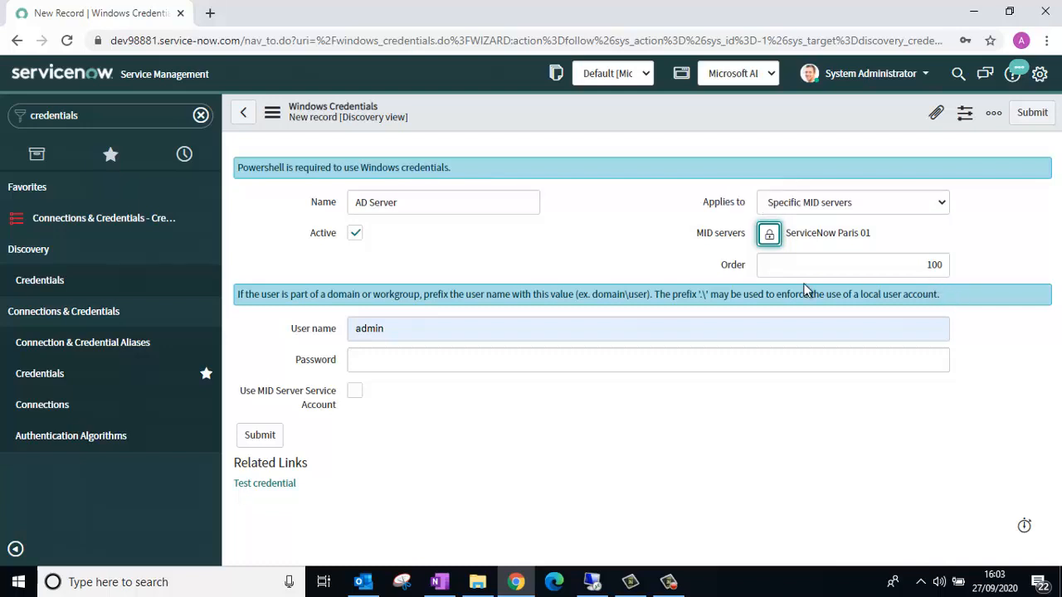
Set the credential's user name to adserver\snaduser, enter the account password and submit the record
click(470, 327)
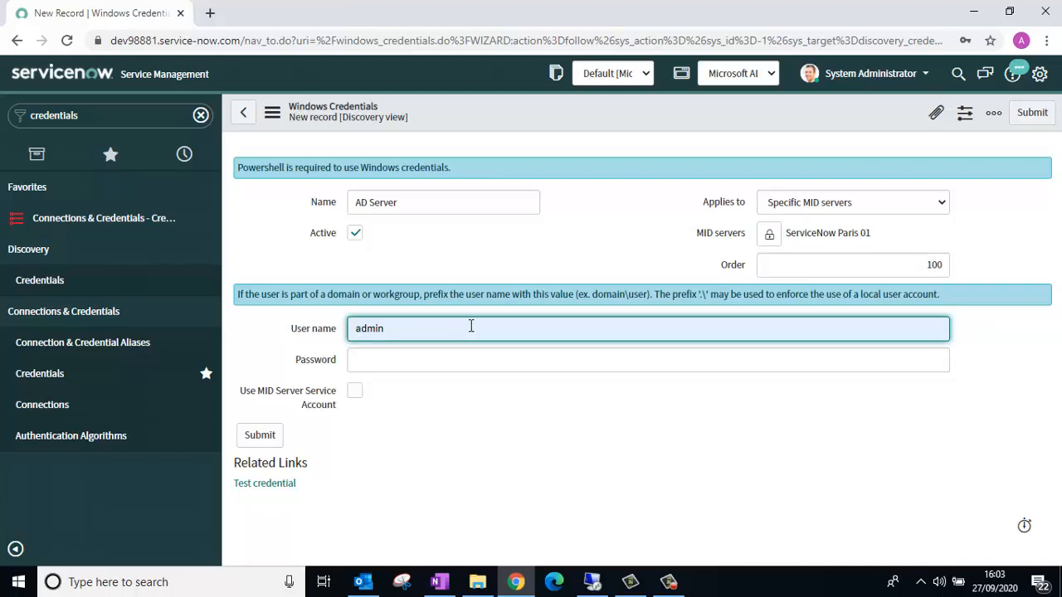
text(adser)
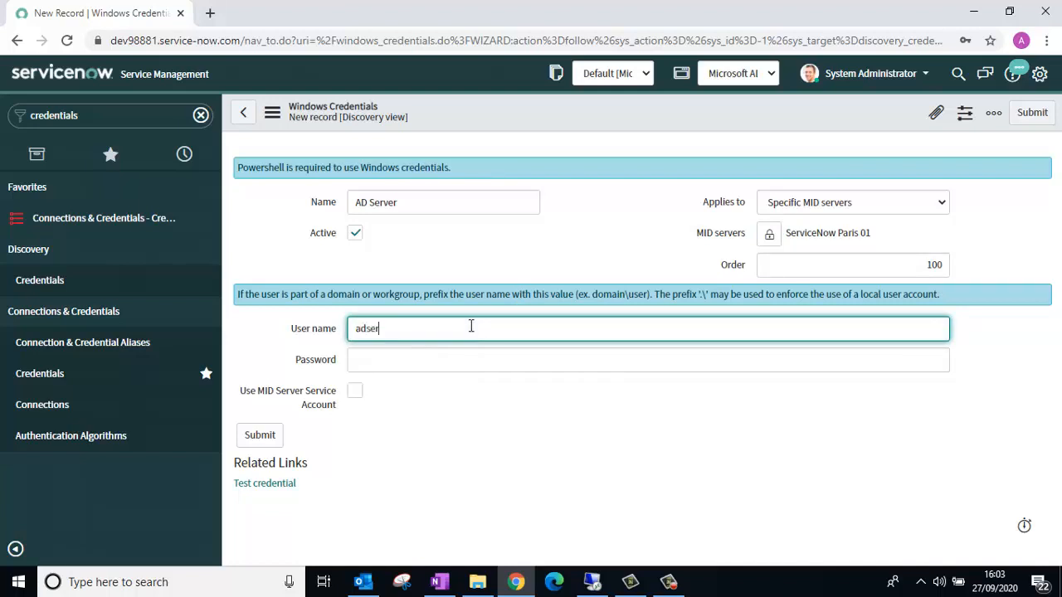
text(ver\snaduser)
key(Tab)
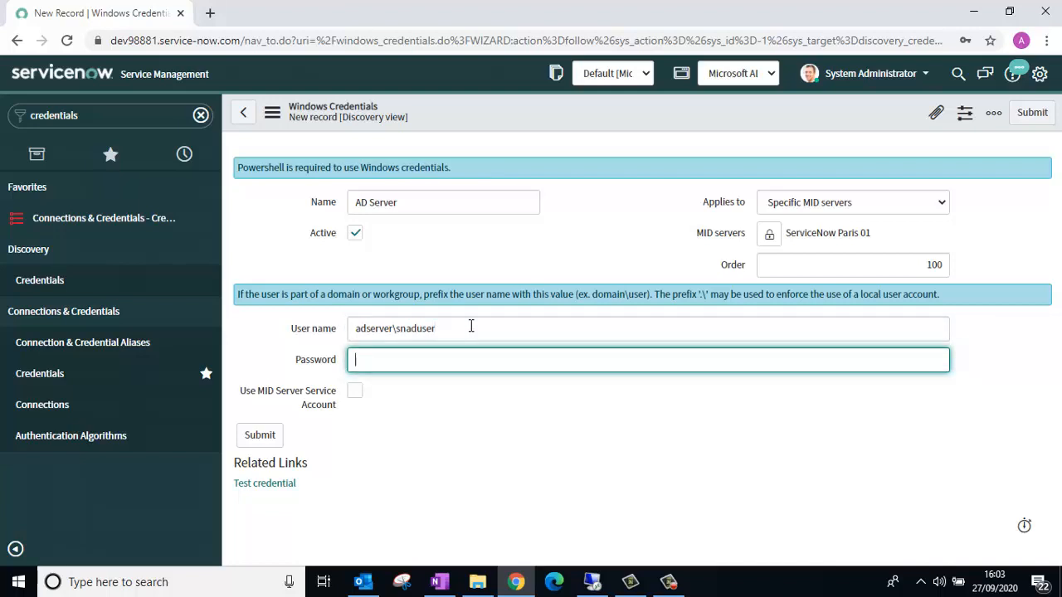
text(************)
key(Return)
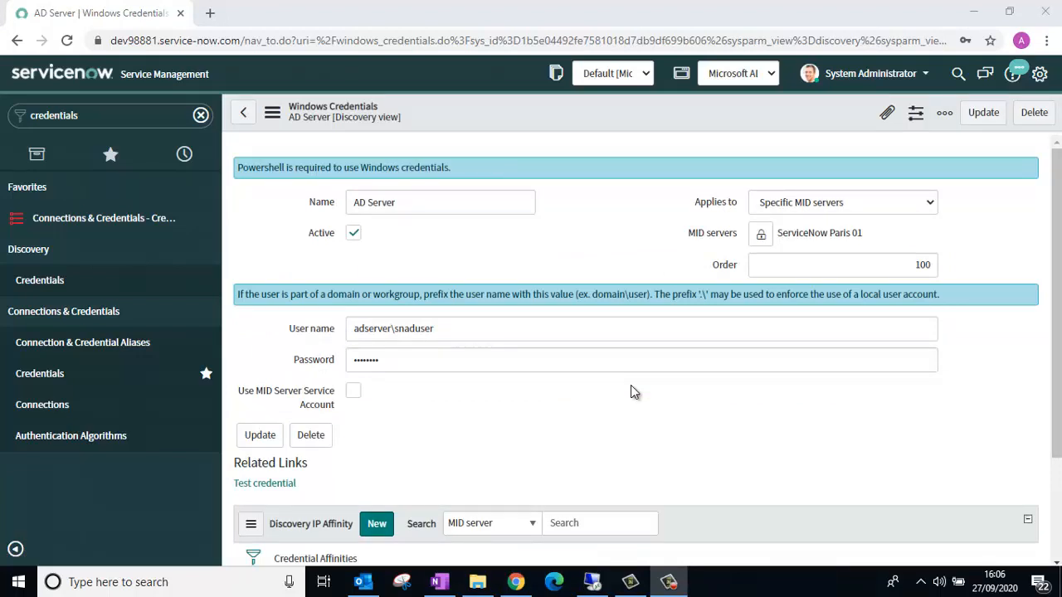
Test the AD Server credential against target 10.0.0.4 and close the test dialog
click(267, 484)
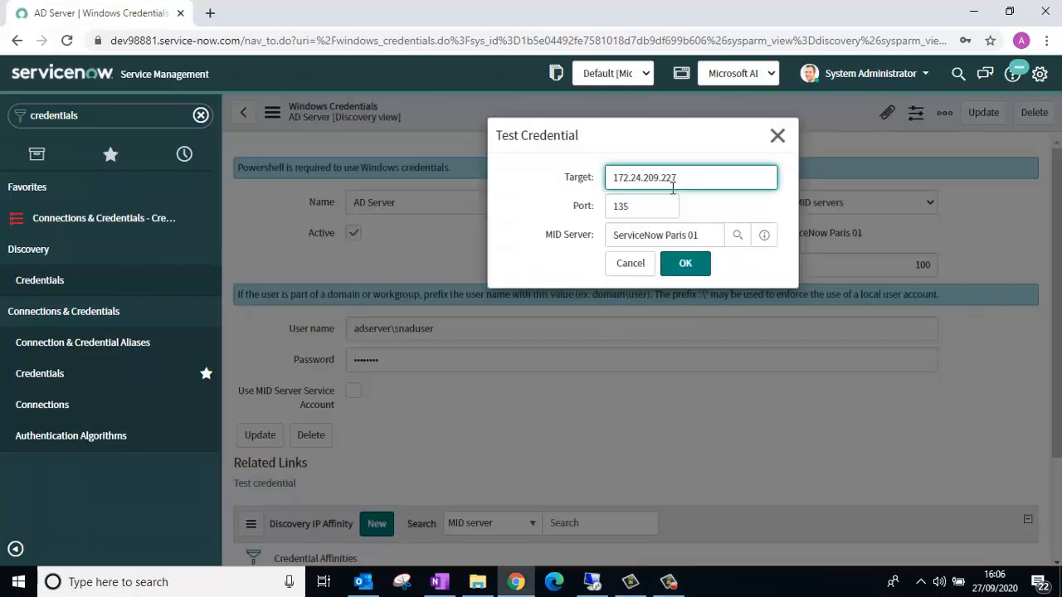
drag(679, 177, 568, 171)
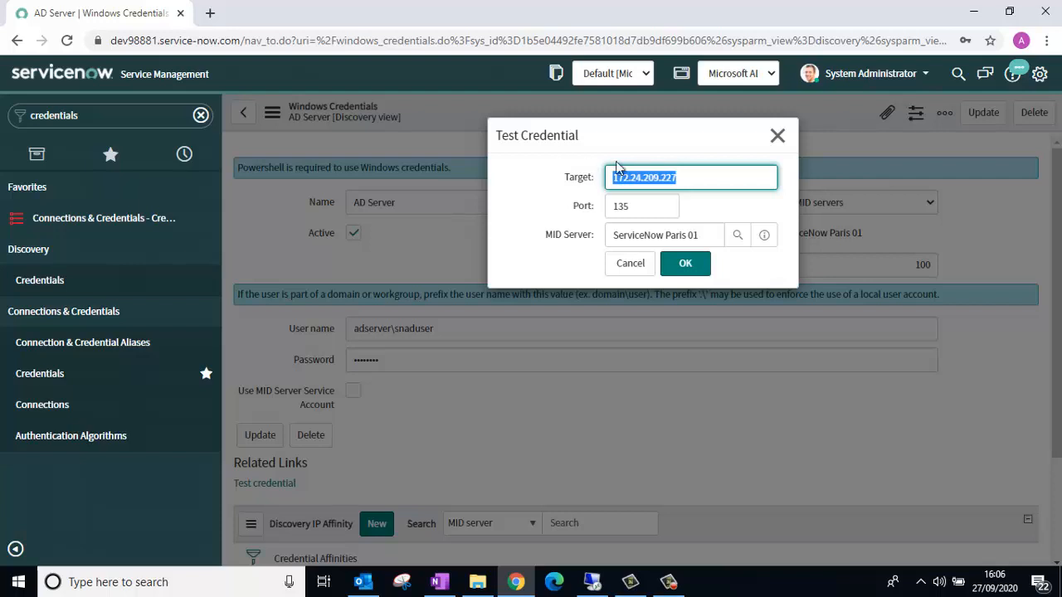
text(10.0)
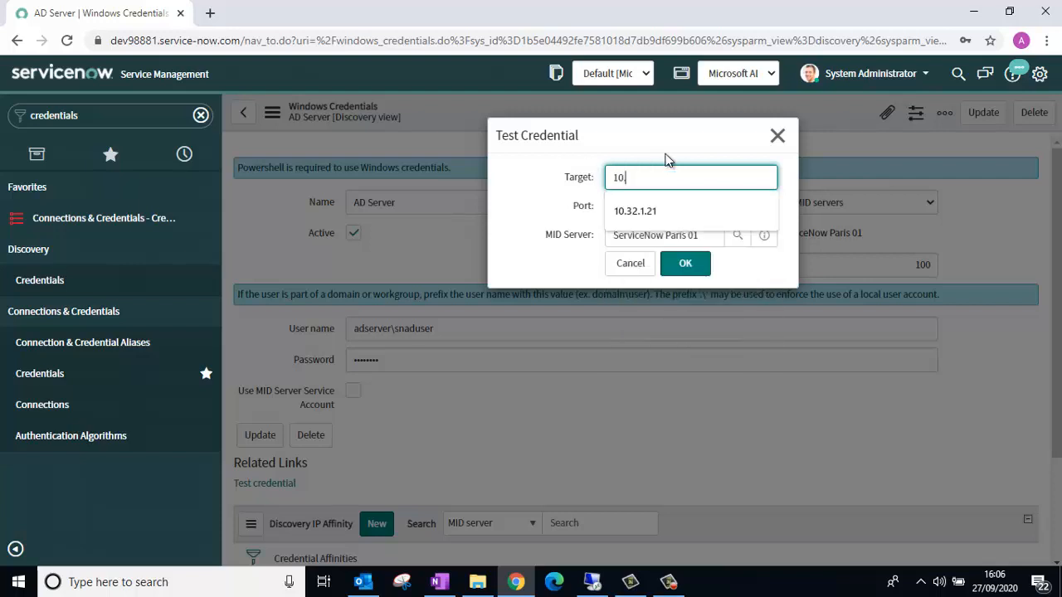
text(.0.0)
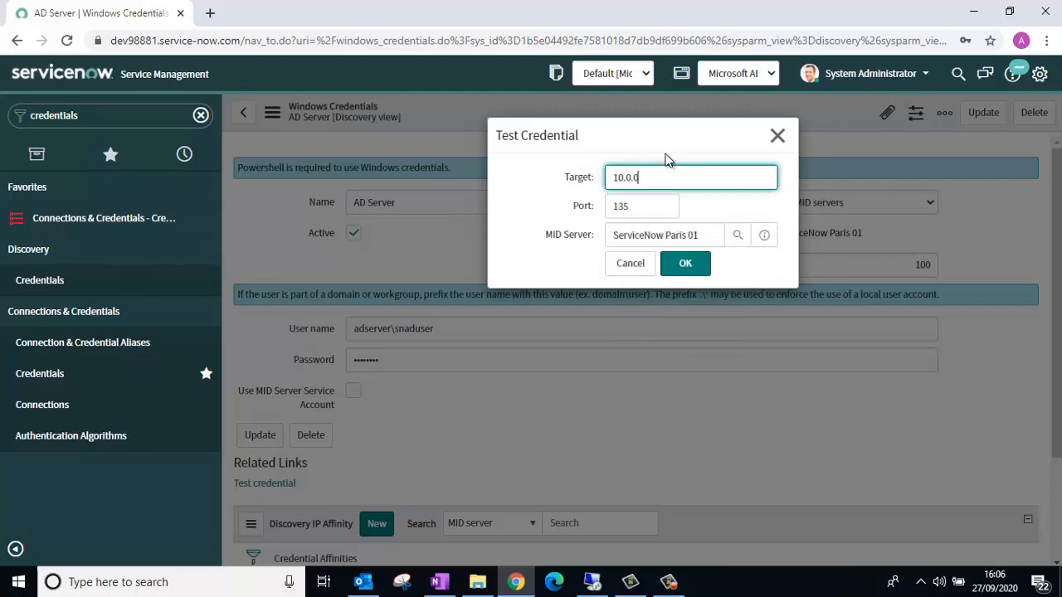
text(4)
click(650, 208)
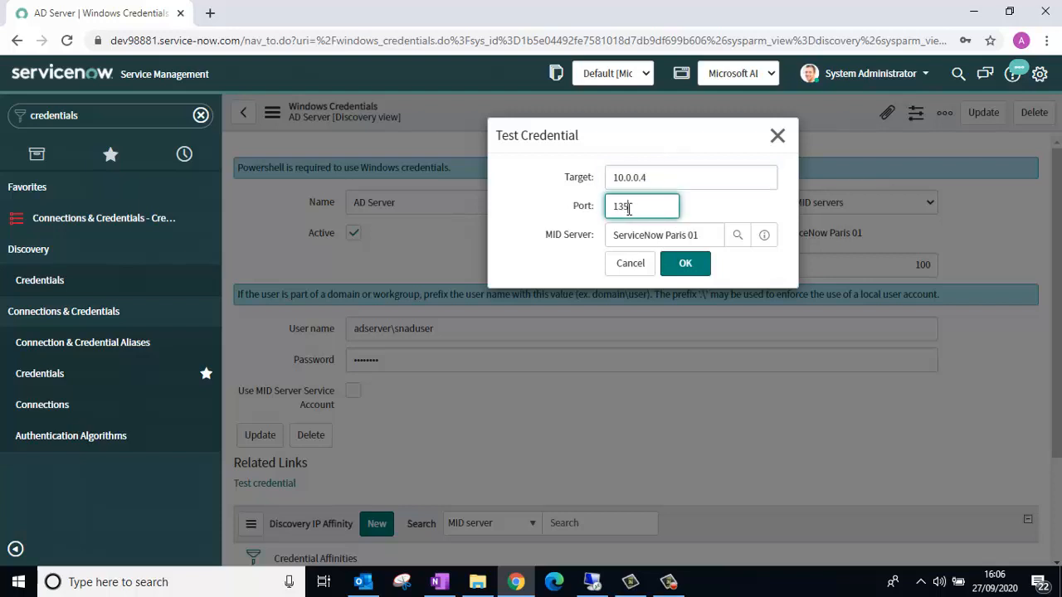
drag(648, 209, 605, 200)
drag(628, 238, 707, 241)
click(708, 238)
click(688, 265)
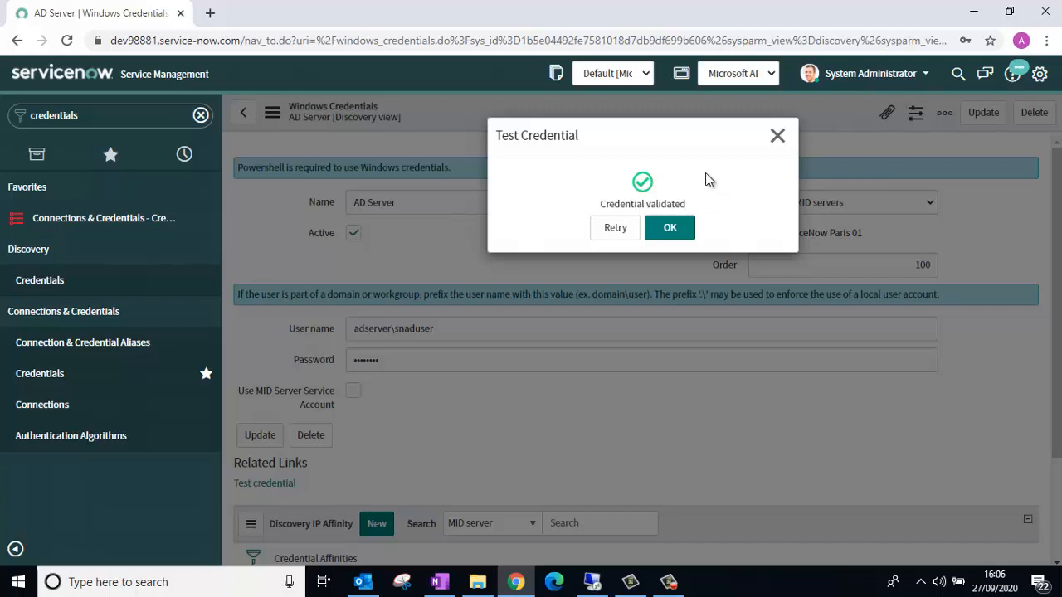
click(672, 230)
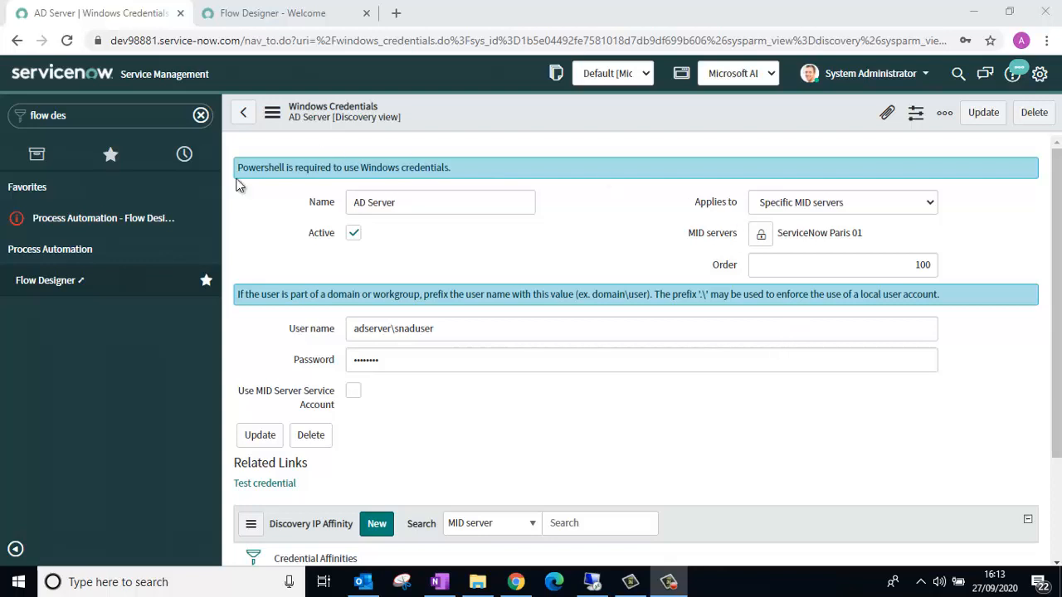
Open Flow Designer and bring up the configuration of the AD spoke's default connection
click(69, 282)
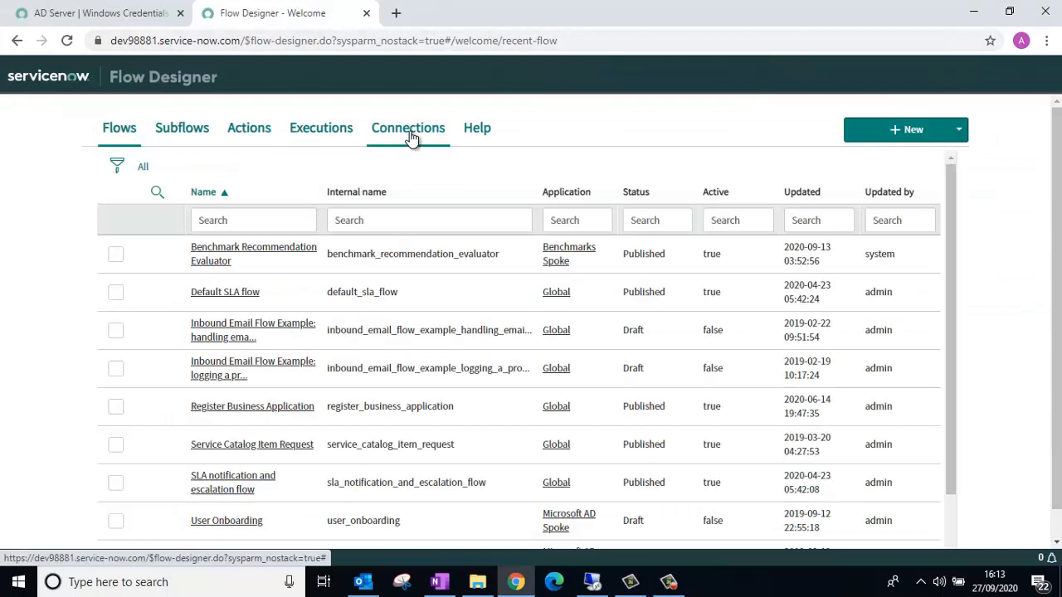
click(412, 135)
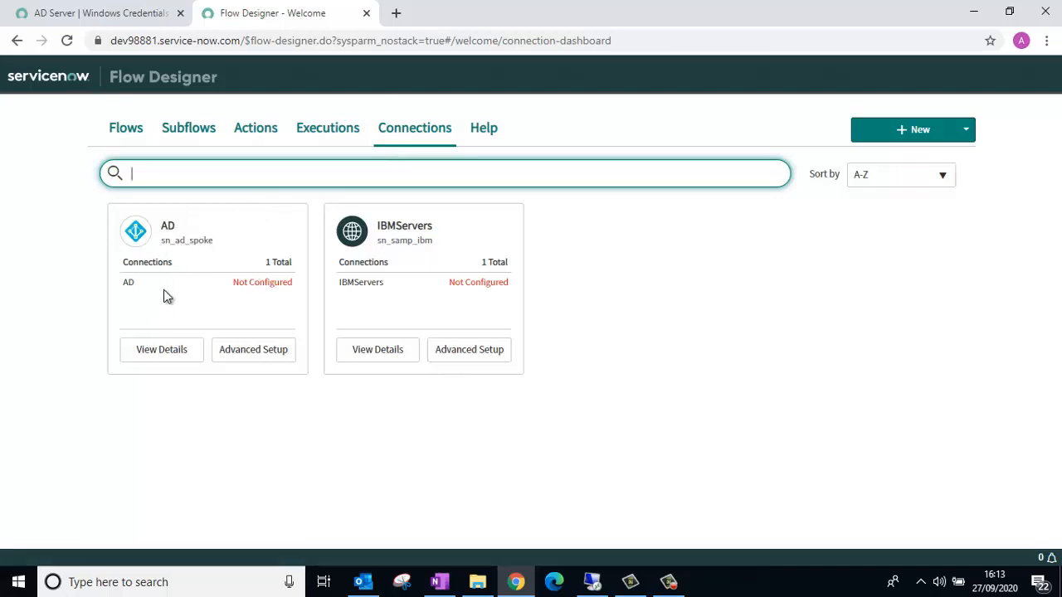
click(170, 352)
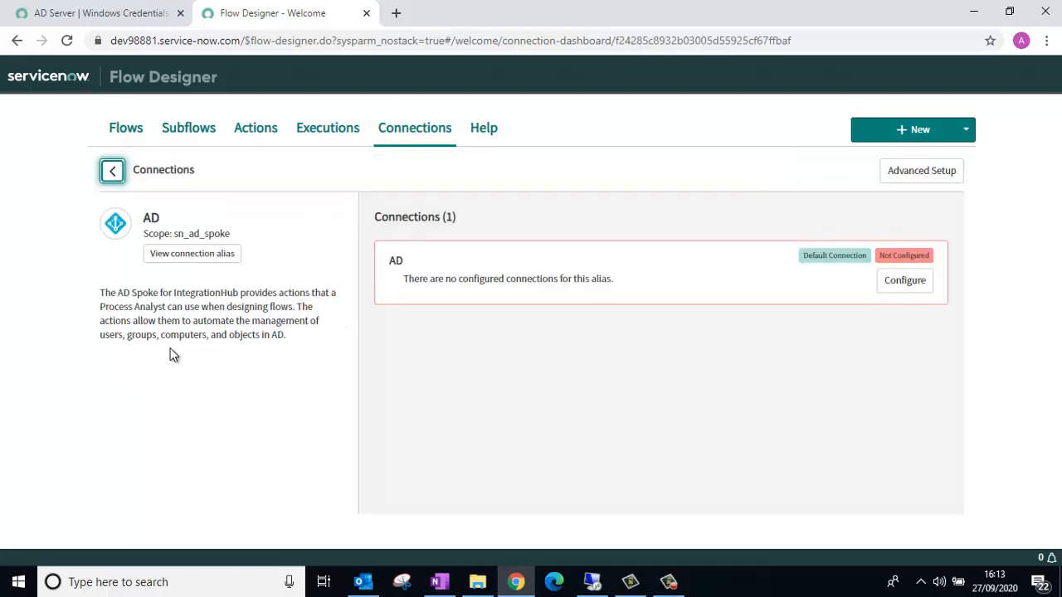
click(916, 286)
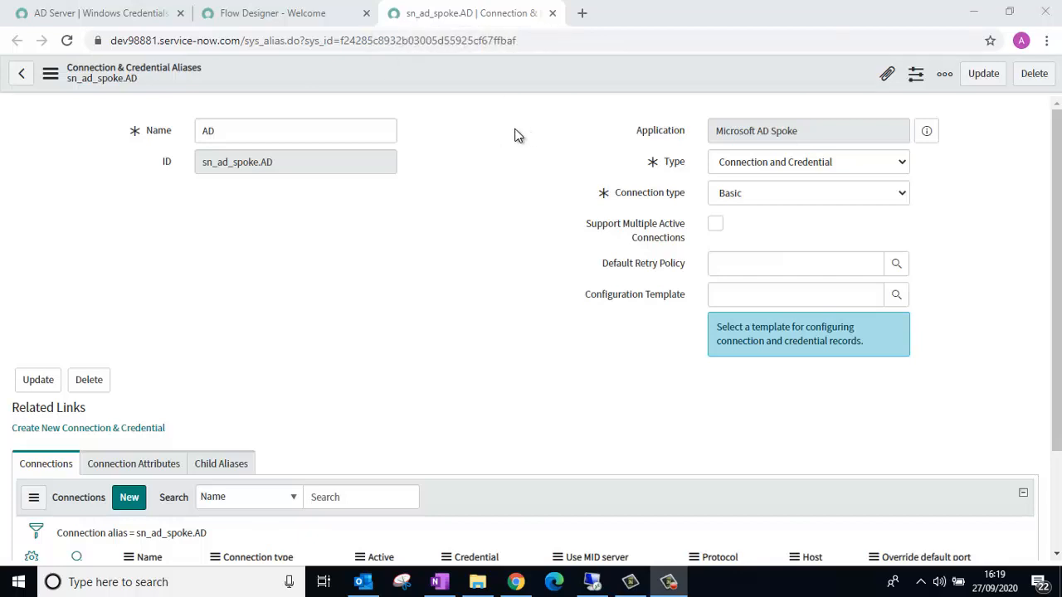
Start a new connection for the AD alias, named AD Server and using the AD Server credential
mouse_move(666, 243)
scroll(506, 208, down, 3)
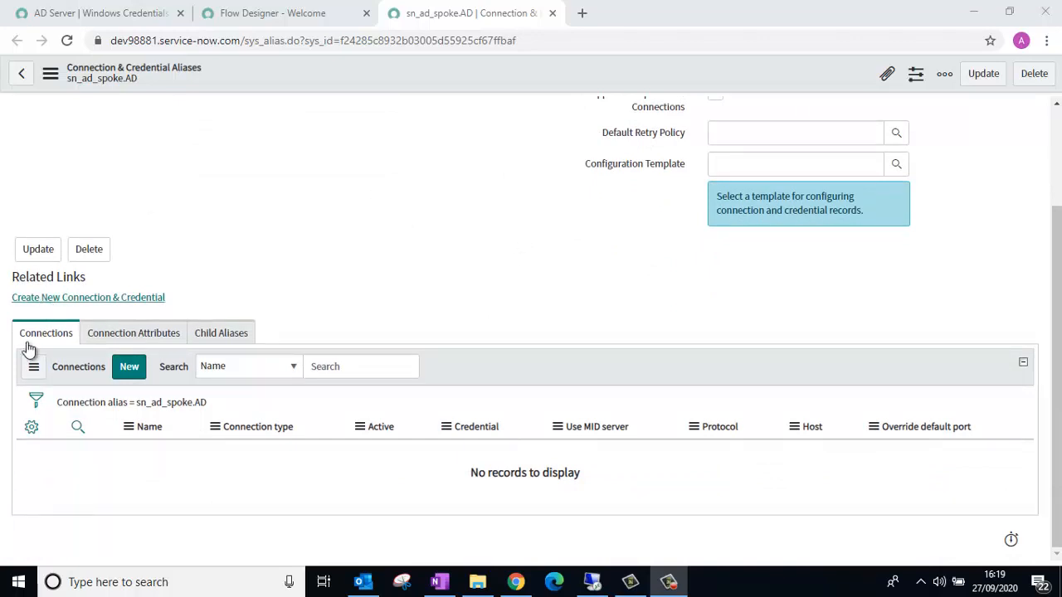
click(129, 371)
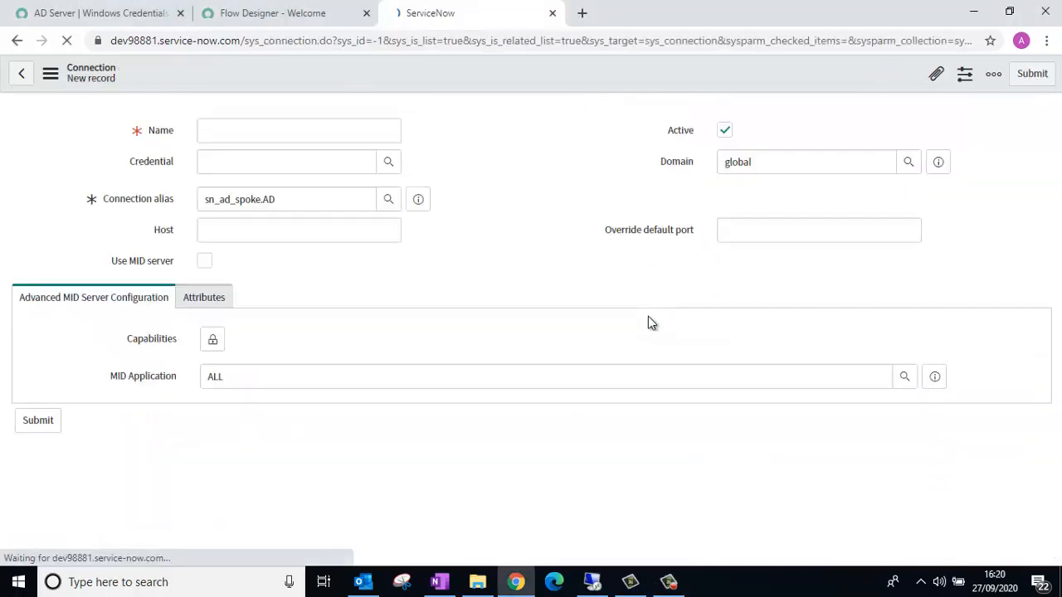
click(268, 164)
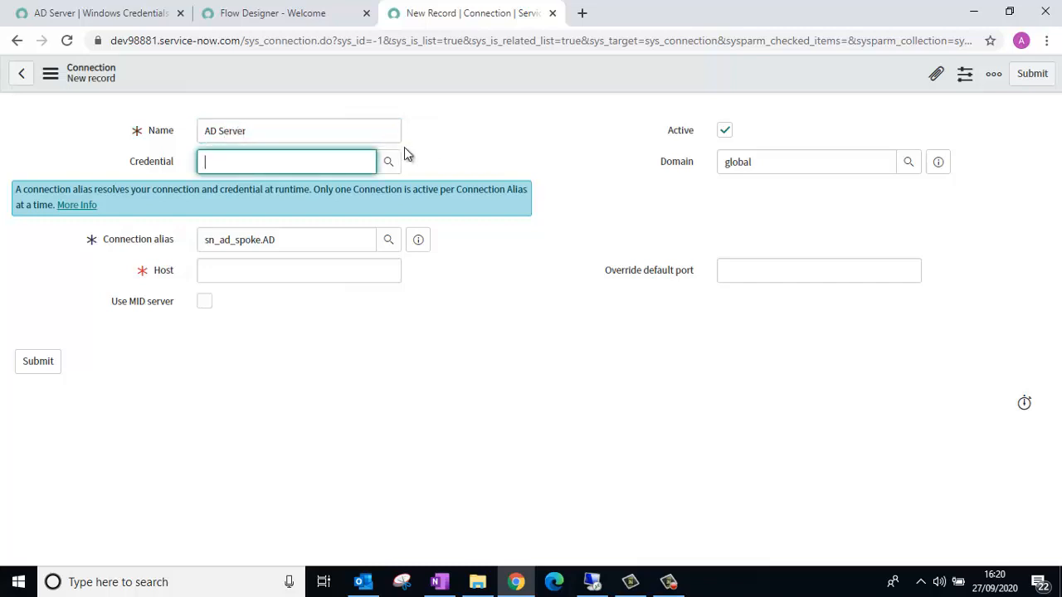
click(387, 166)
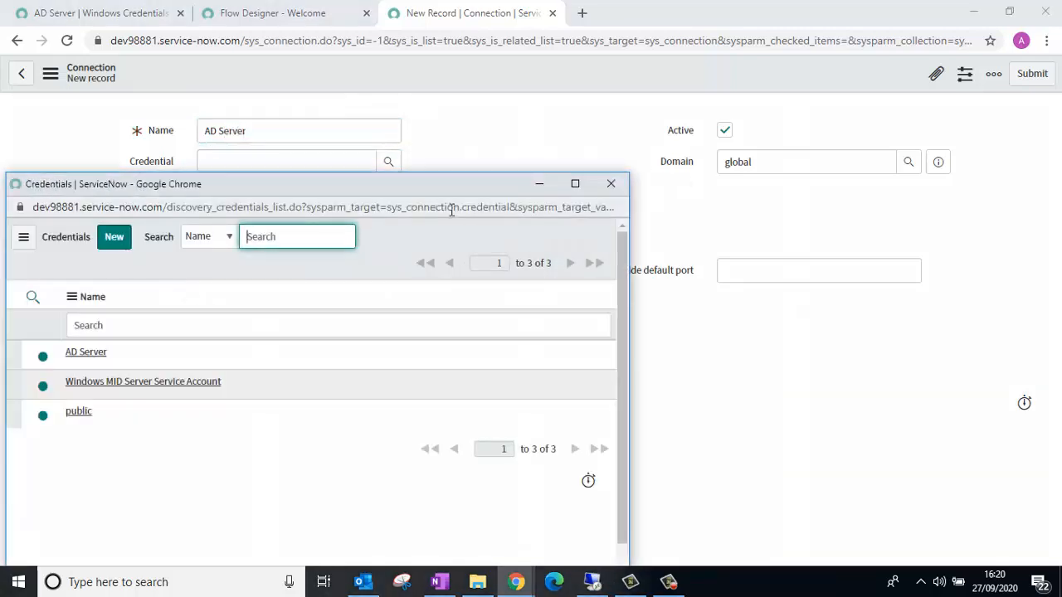
click(89, 352)
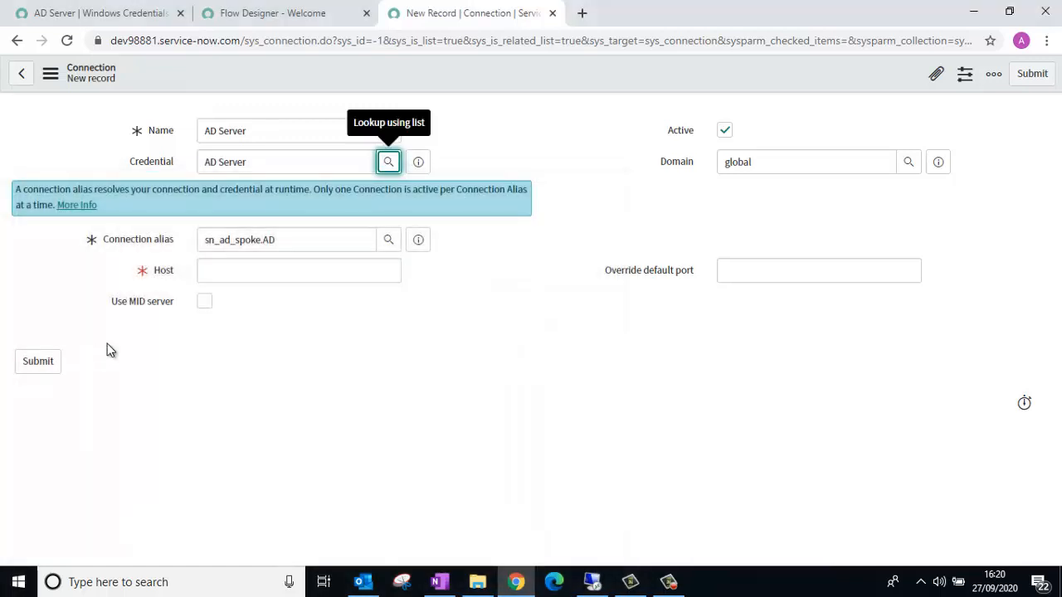
Set the connection's host to windows.adserver.com, enable the use of a MID server and save the record
click(262, 277)
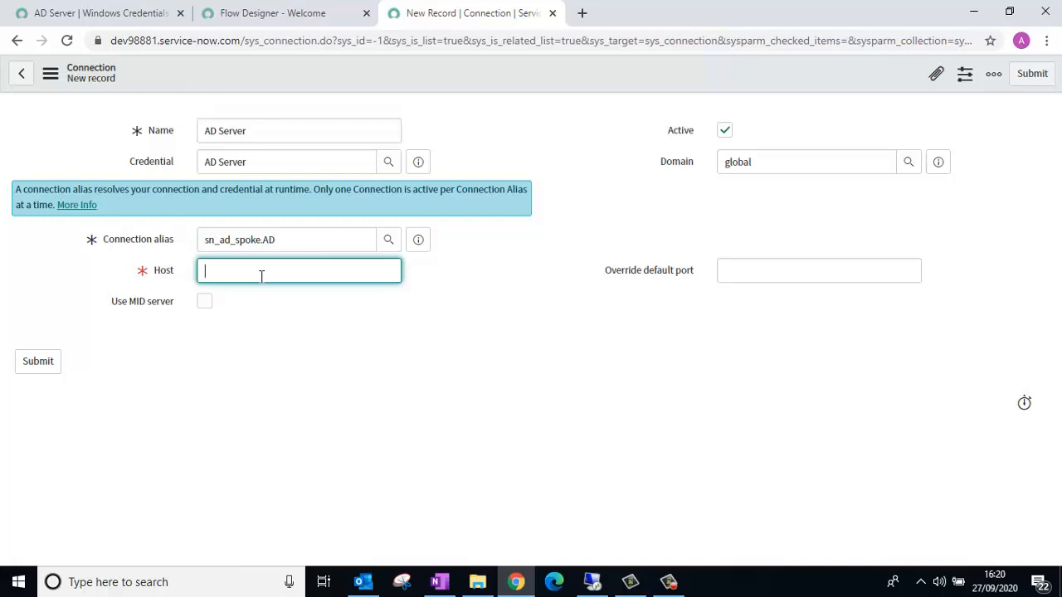
text(windows.adserver.com)
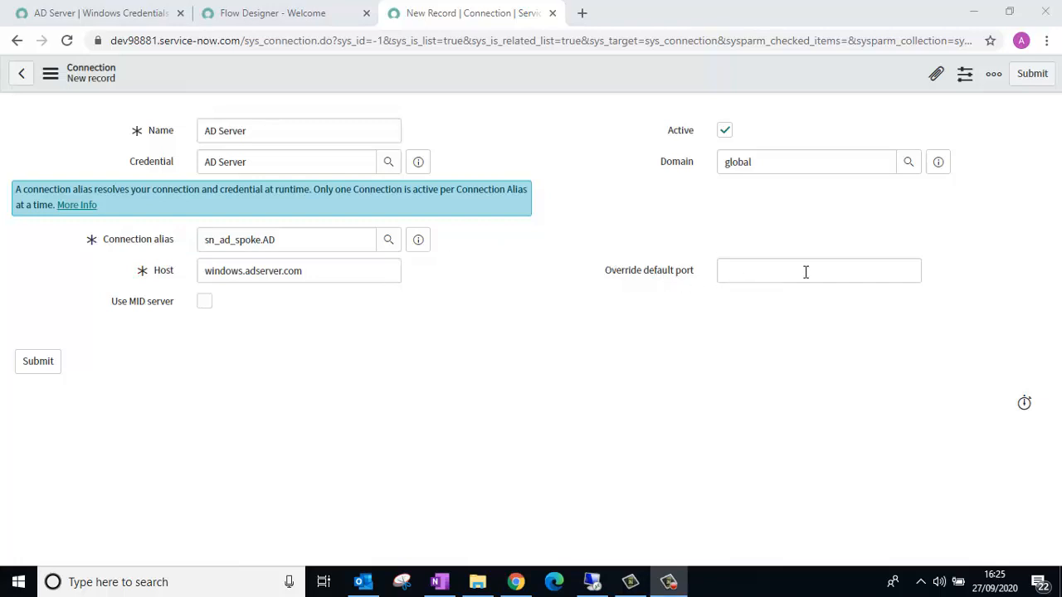
mouse_move(679, 281)
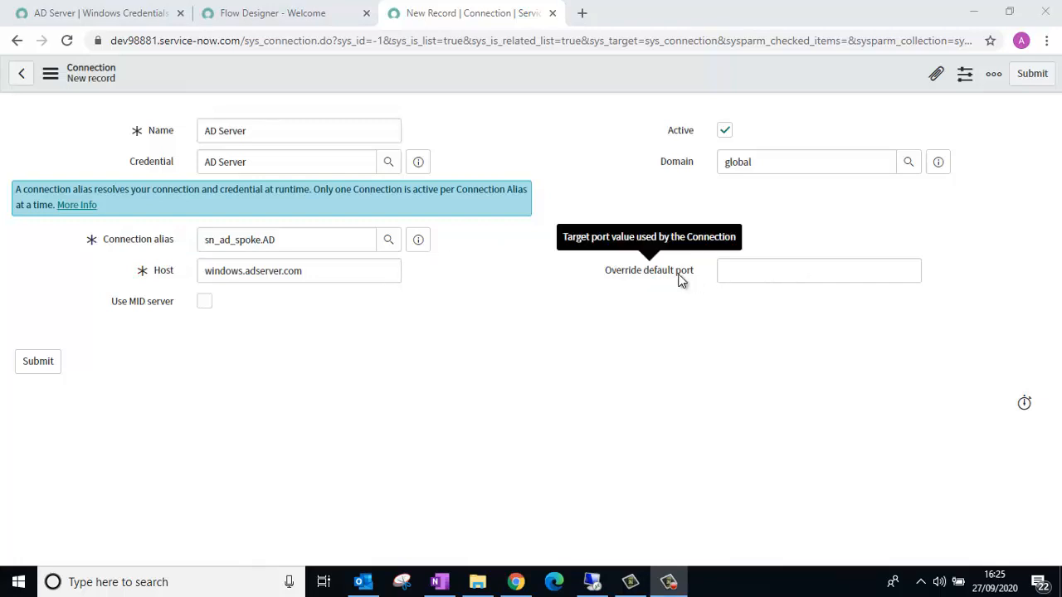
click(751, 276)
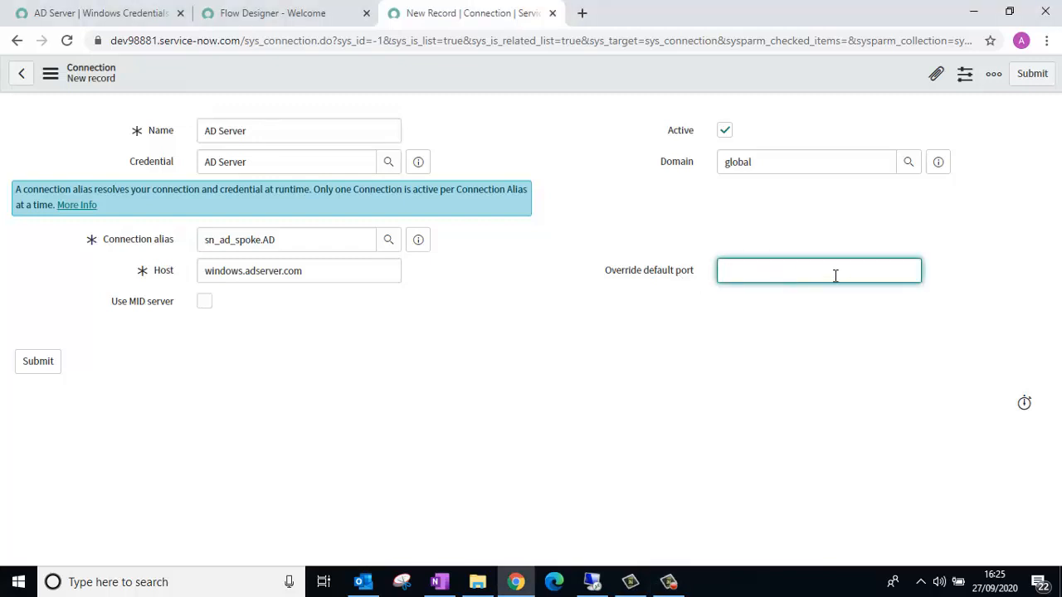
click(205, 304)
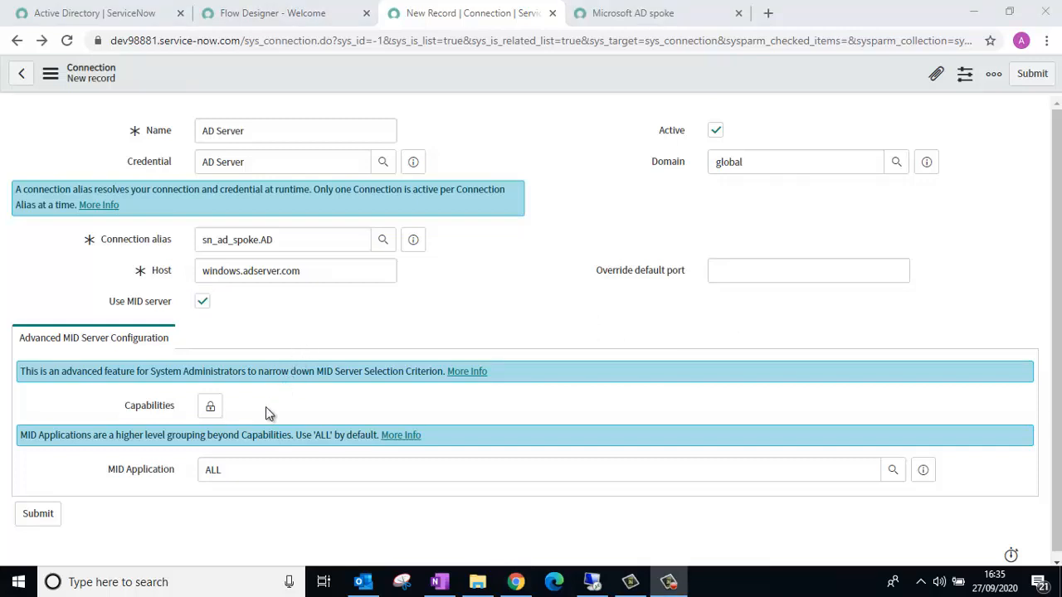
right_click(614, 79)
click(629, 92)
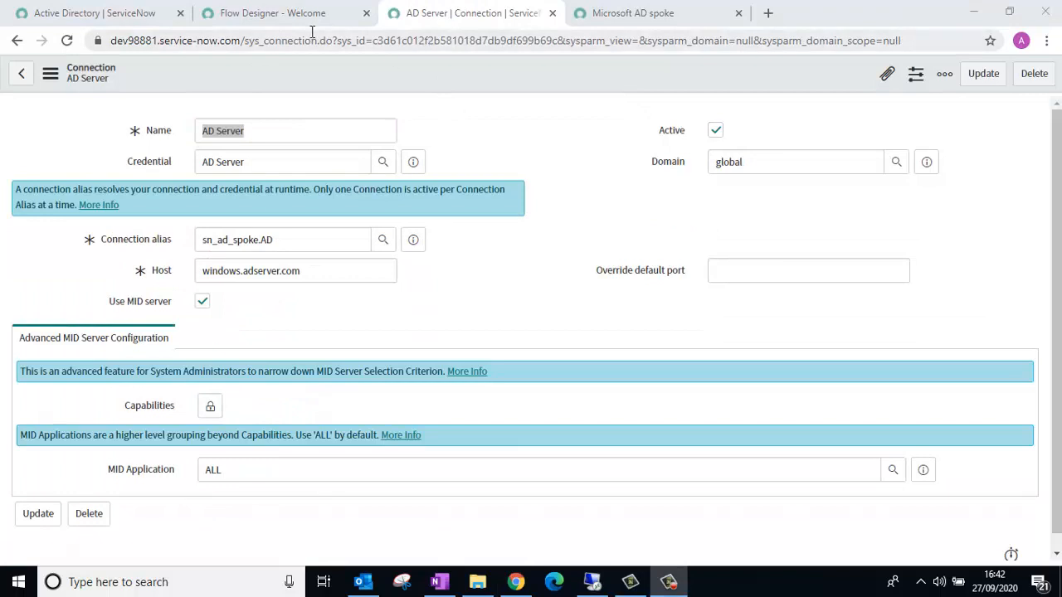
Check the AD default connection in Flow Designer, and review the spoke actions, including Add User To Group, in the Microsoft AD spoke documentation
click(309, 20)
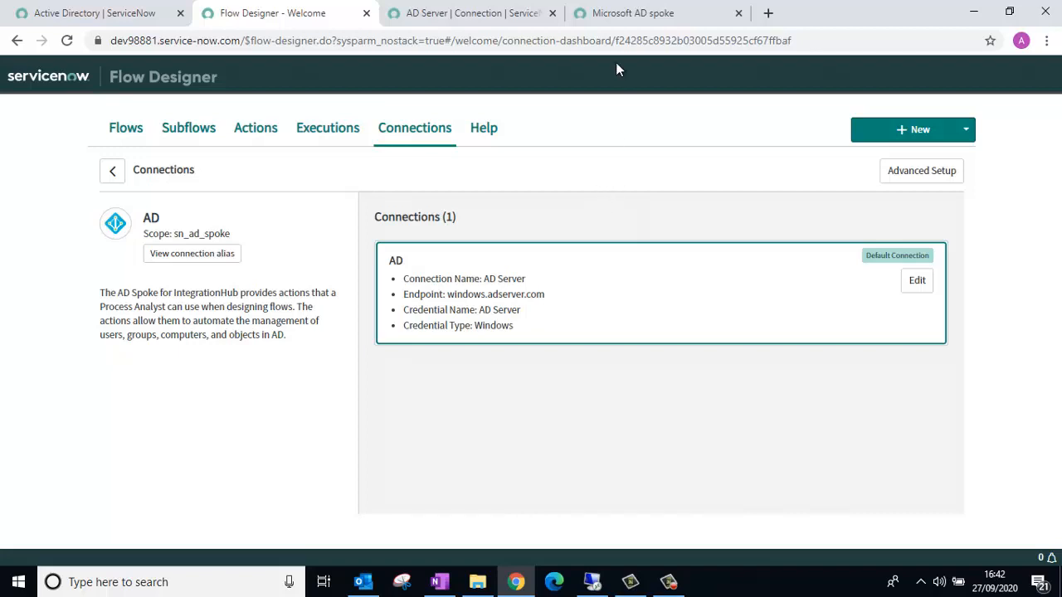
click(631, 13)
scroll(282, 225, down, 1)
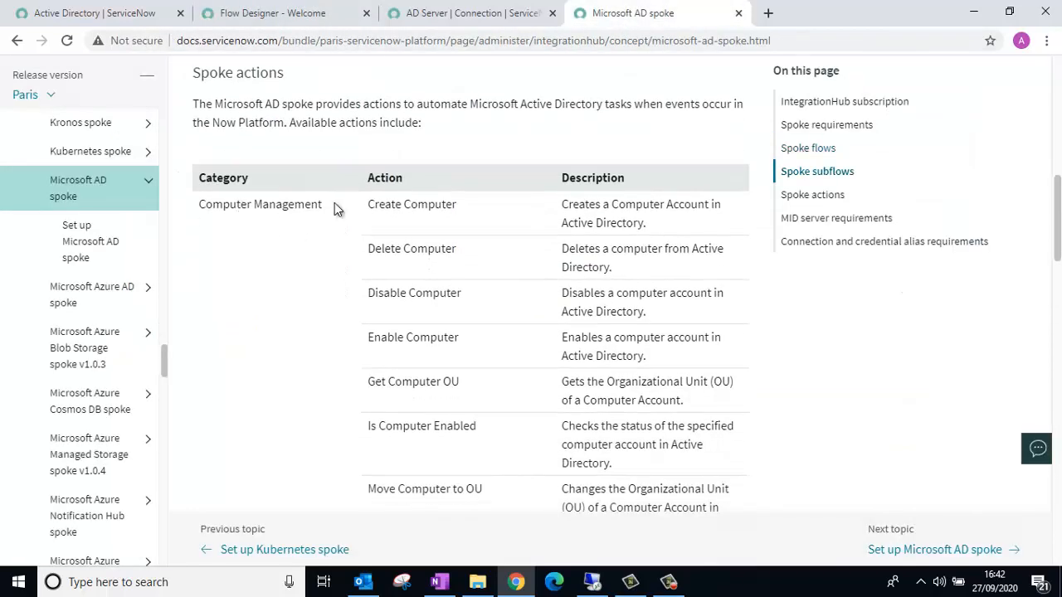
scroll(335, 216, down, 4)
scroll(332, 267, down, 2)
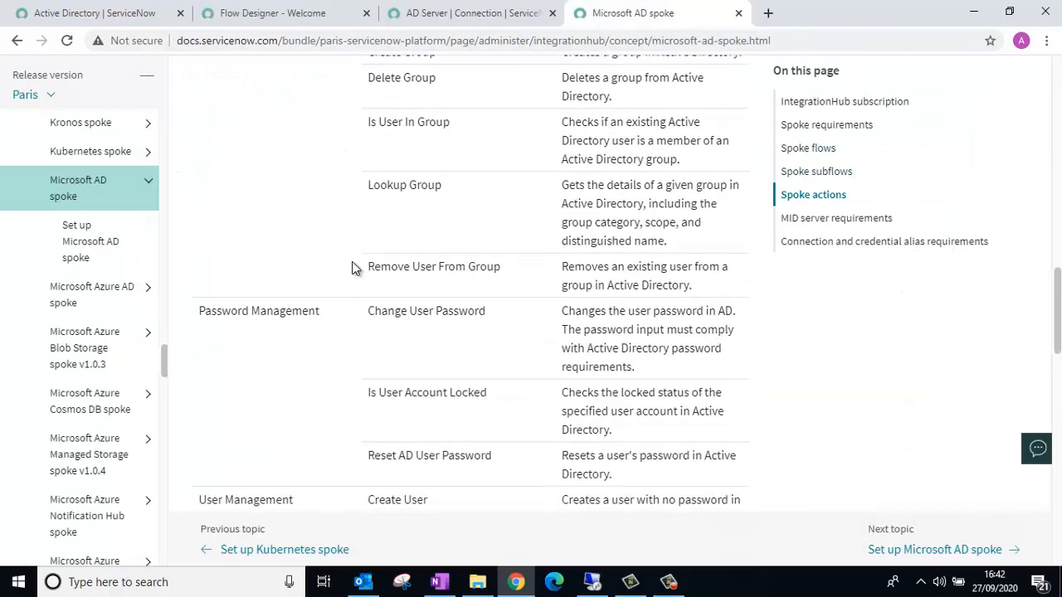
scroll(352, 268, down, 2)
scroll(311, 337, down, 5)
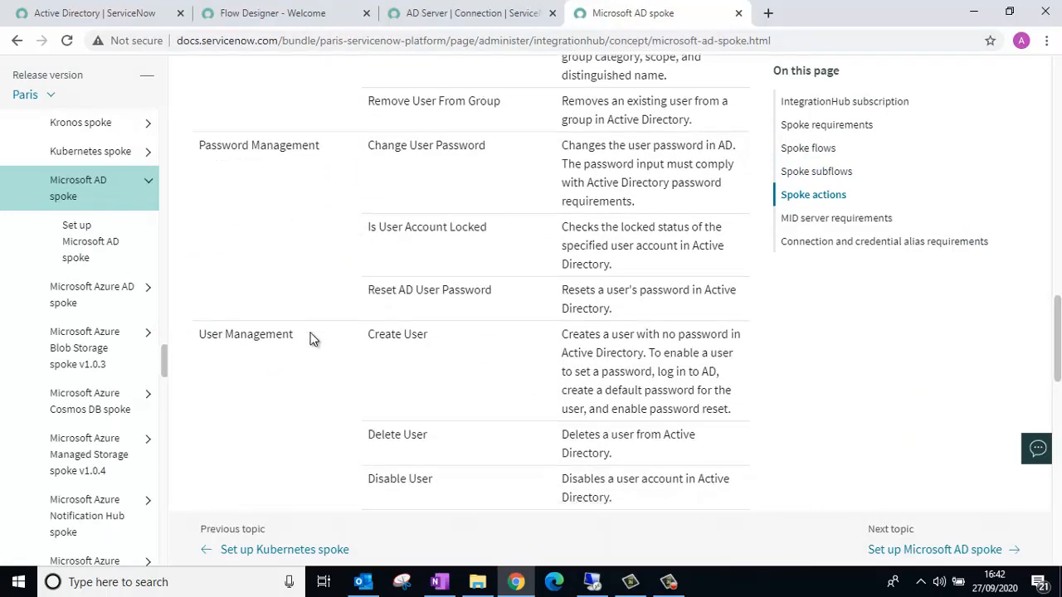
scroll(312, 332, down, 3)
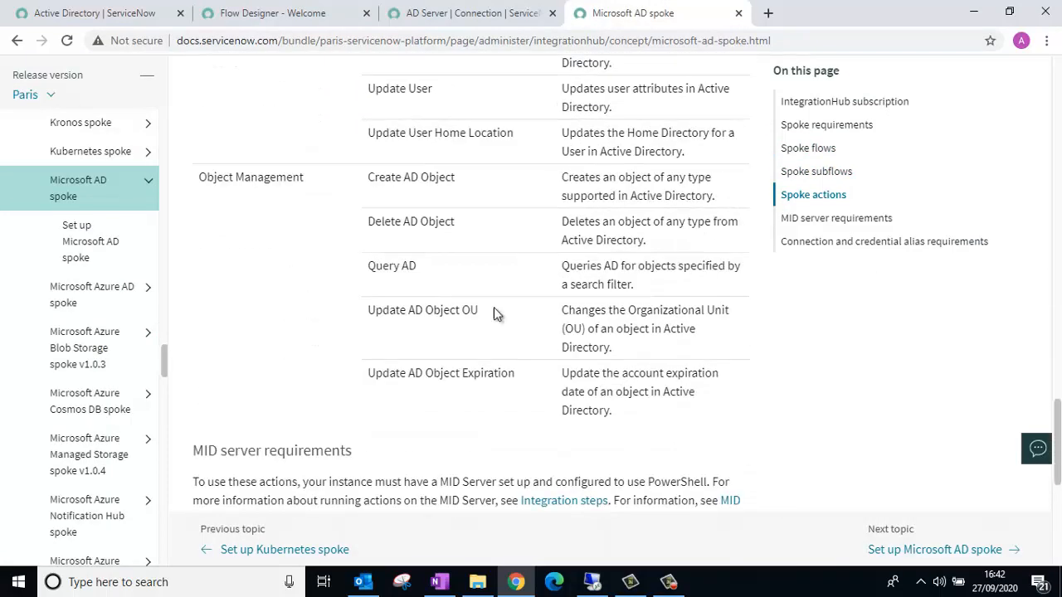
scroll(498, 313, down, 3)
scroll(510, 322, up, 3)
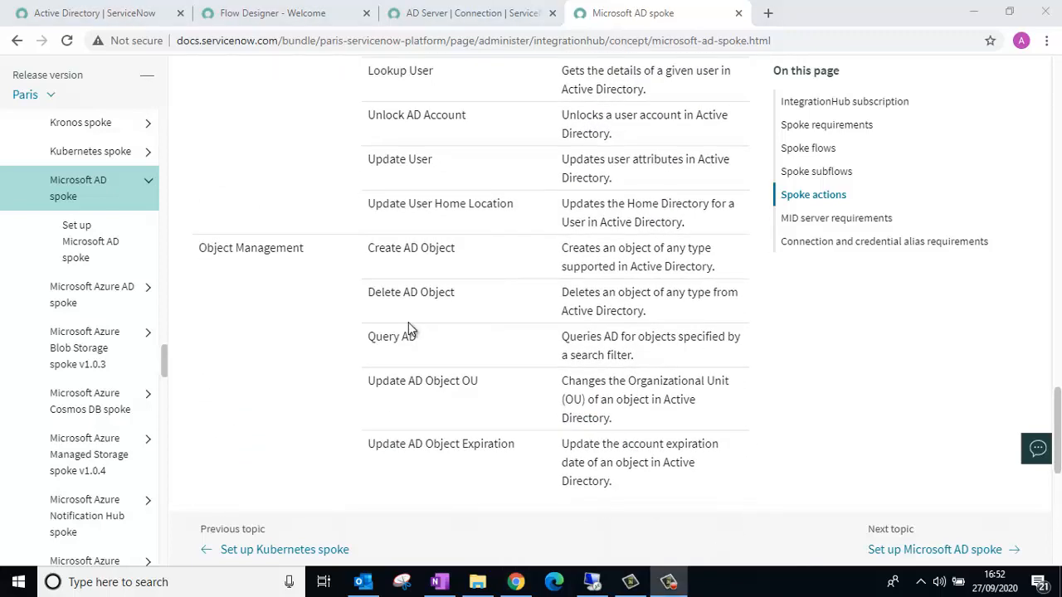
scroll(408, 328, up, 3)
scroll(408, 324, up, 8)
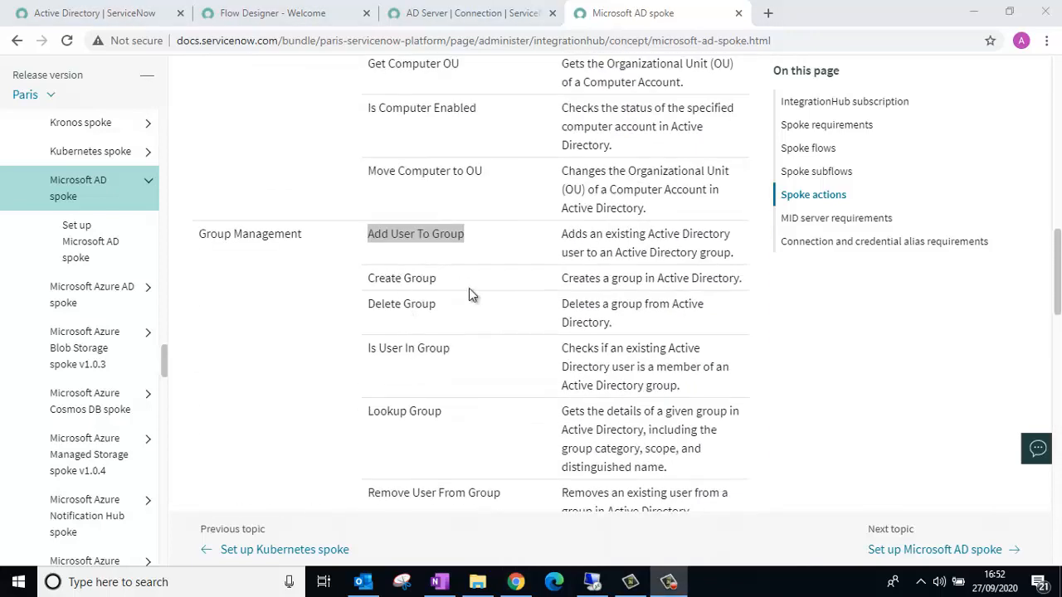
click(436, 261)
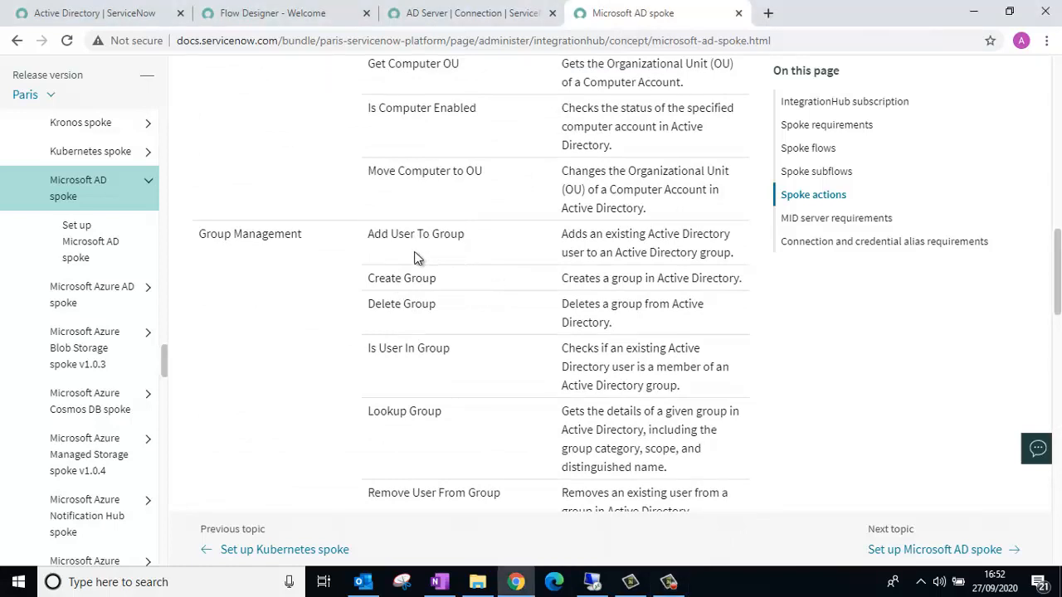
drag(390, 235, 478, 246)
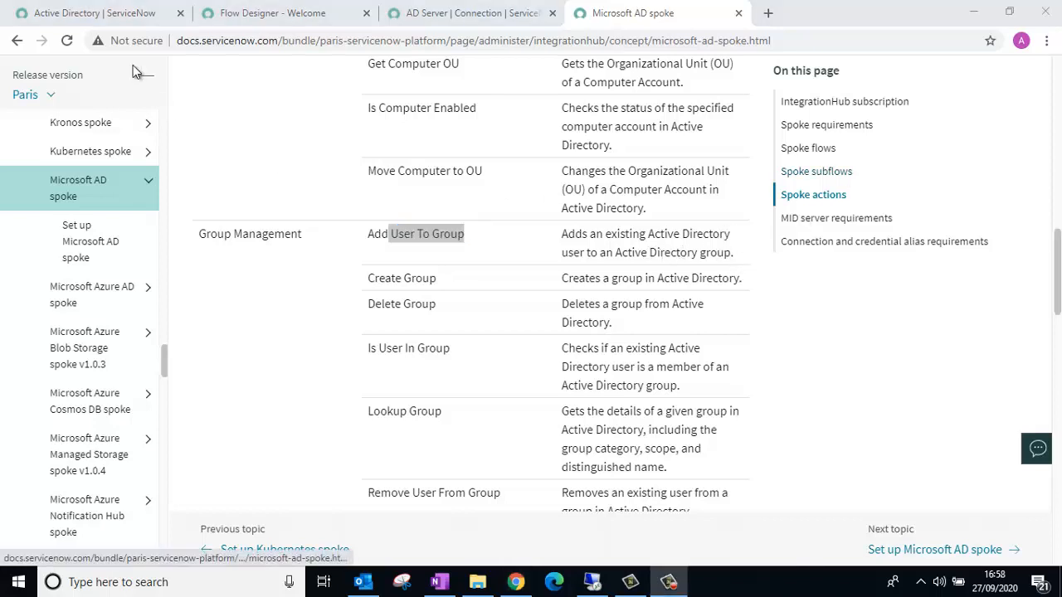
Open the Add User to Group item in the Active Directory category of the service catalog
click(96, 13)
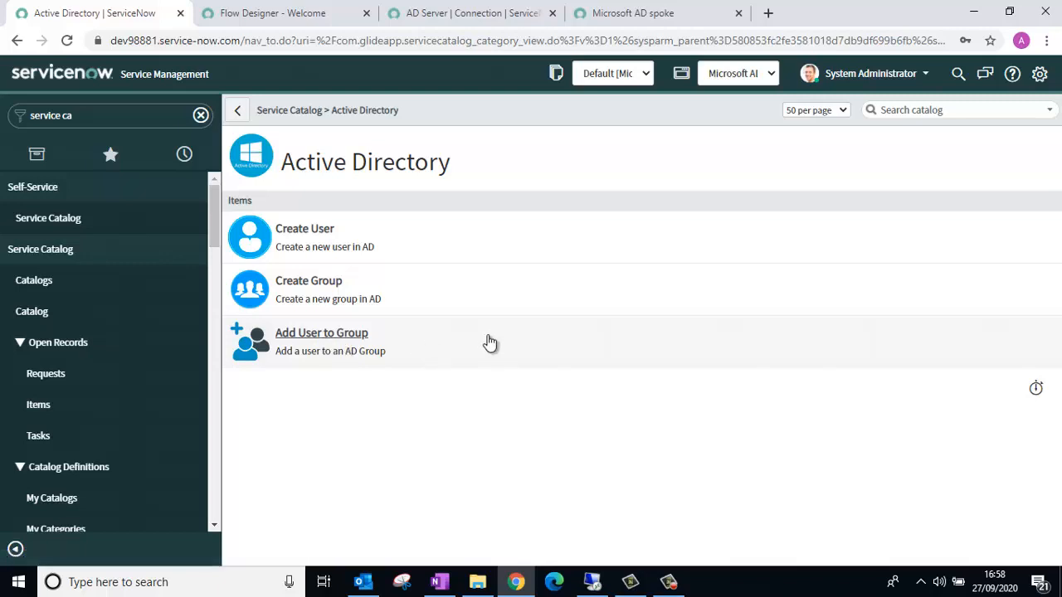
click(343, 342)
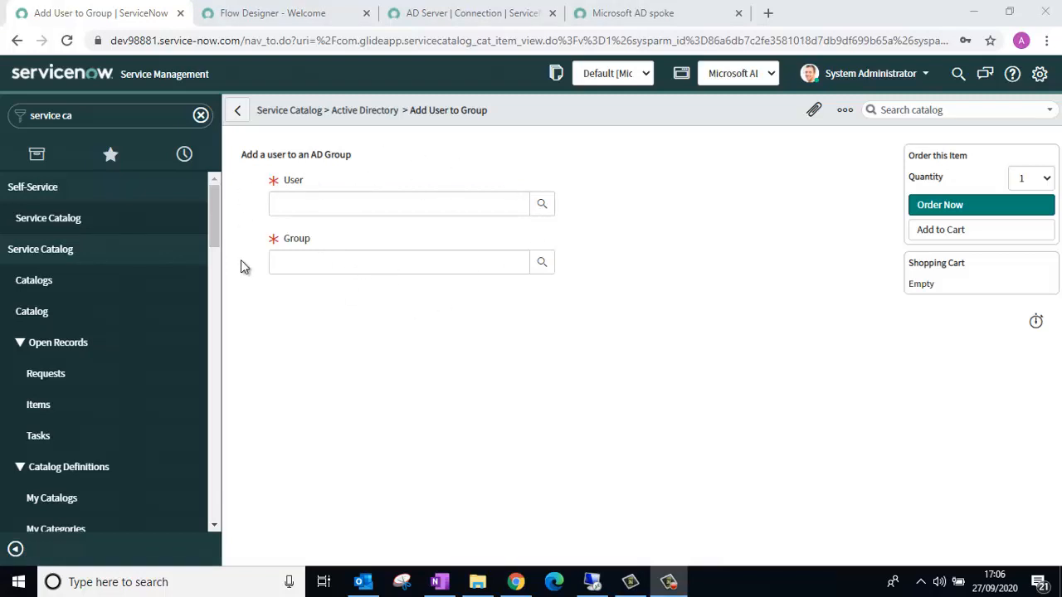
Create a new flow in Flow Designer named Add User To Group that runs as System User
click(268, 20)
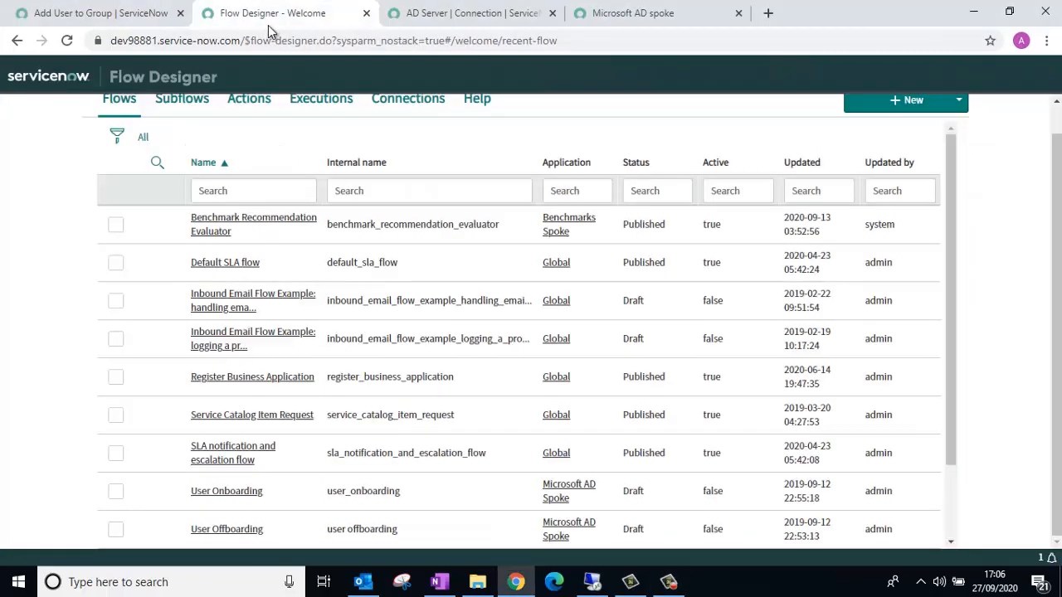
scroll(872, 263, up, 1)
click(913, 131)
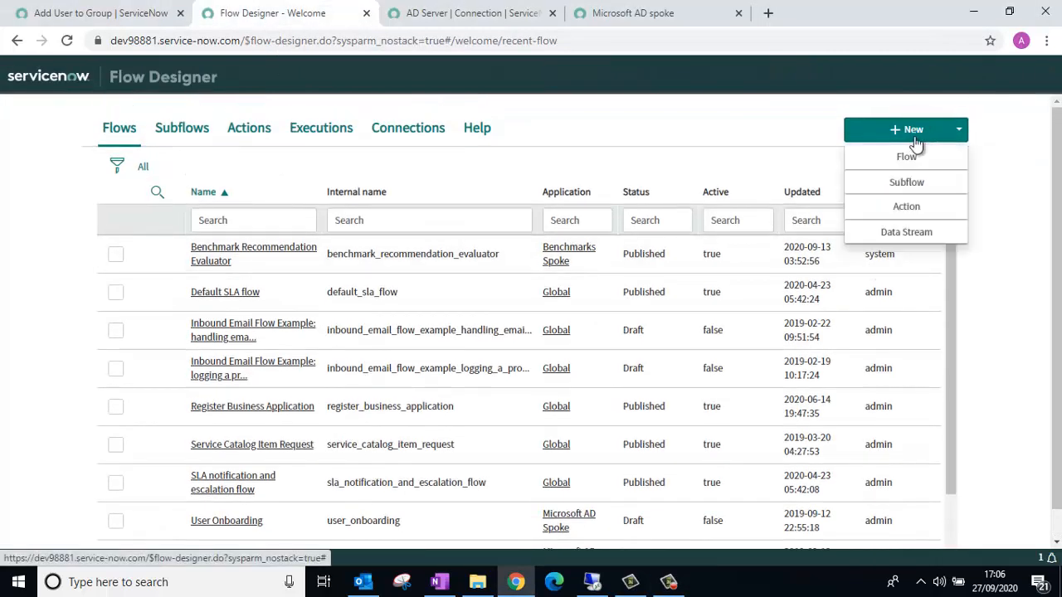
click(909, 162)
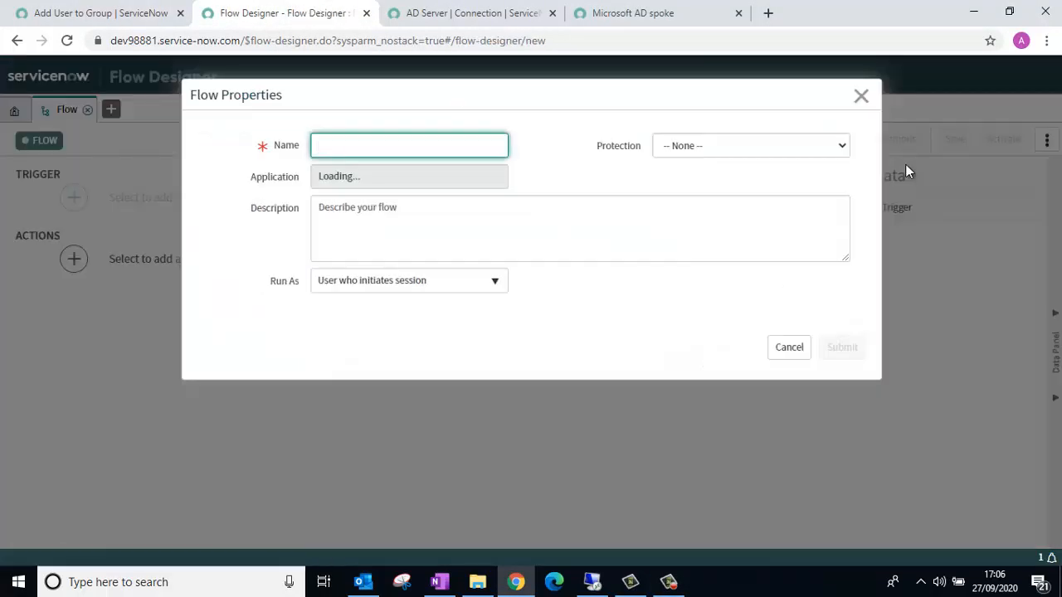
click(394, 135)
text(A)
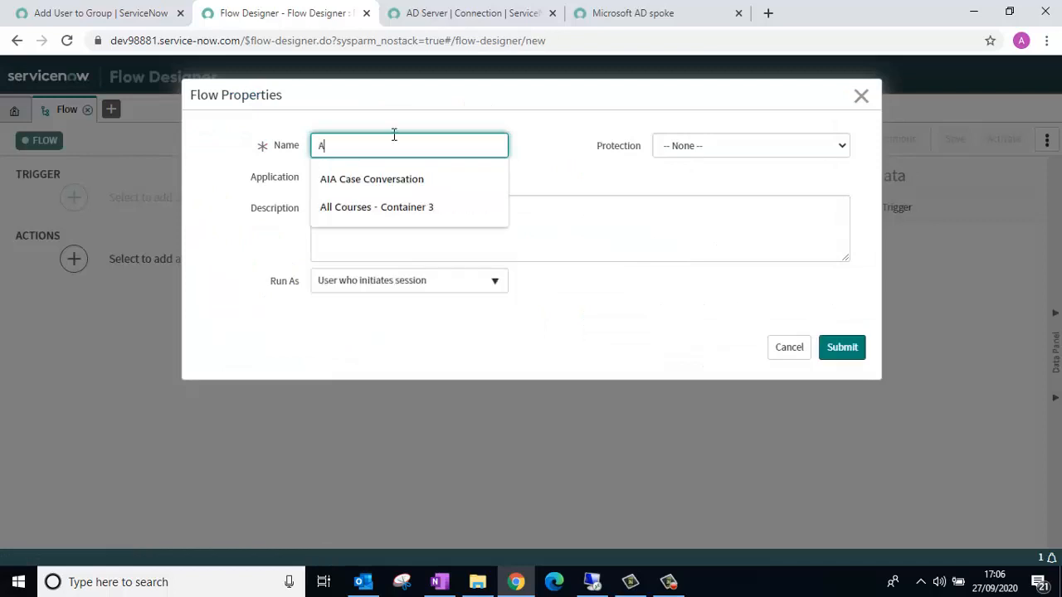
text(dd User)
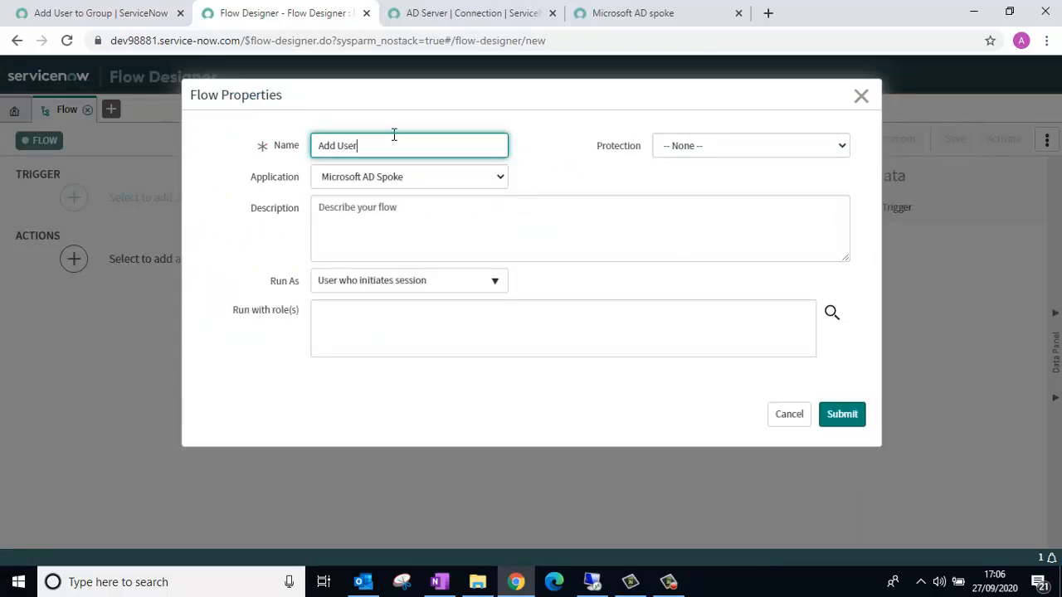
text( To Group)
click(453, 281)
click(401, 325)
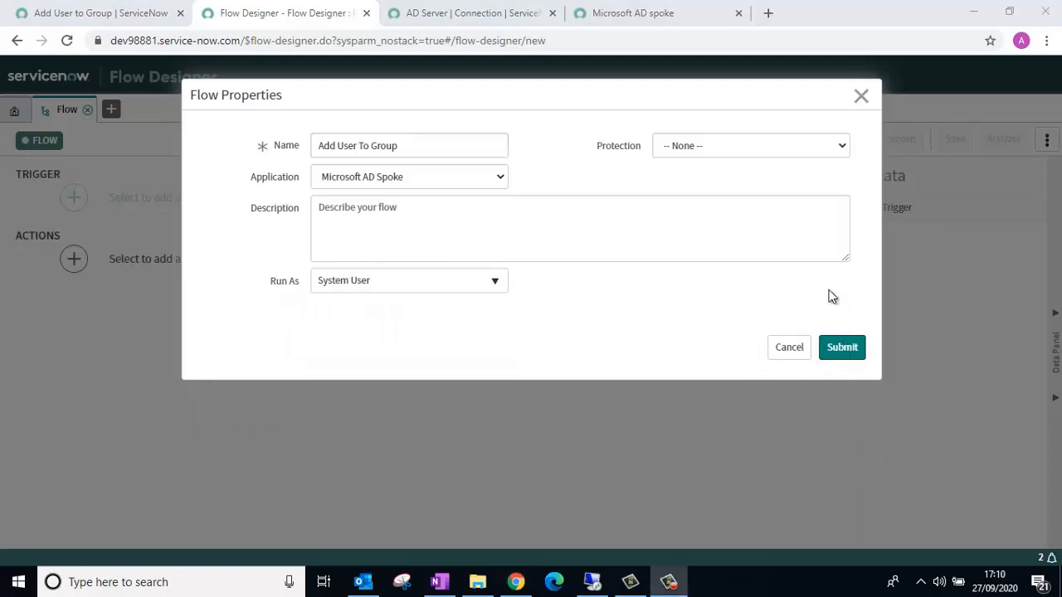
click(851, 350)
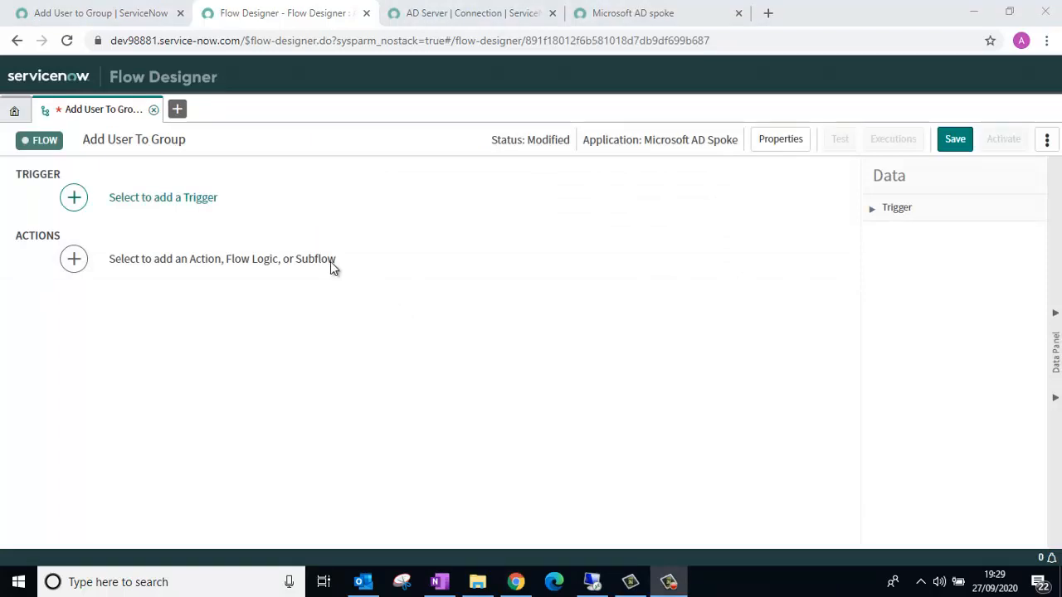
Set the flow's trigger to Service Catalog
click(205, 199)
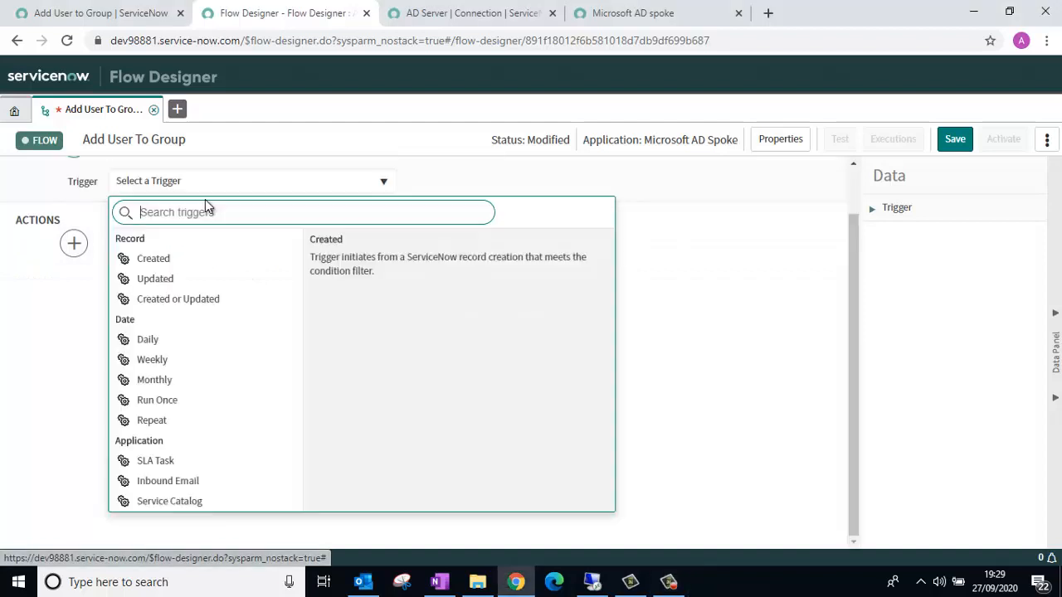
click(205, 500)
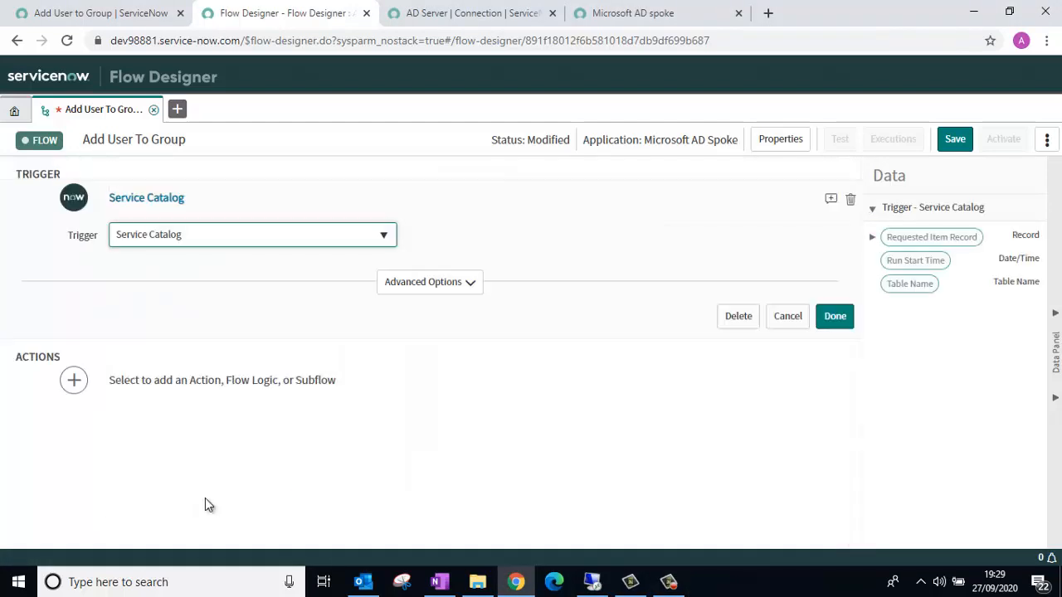
click(836, 315)
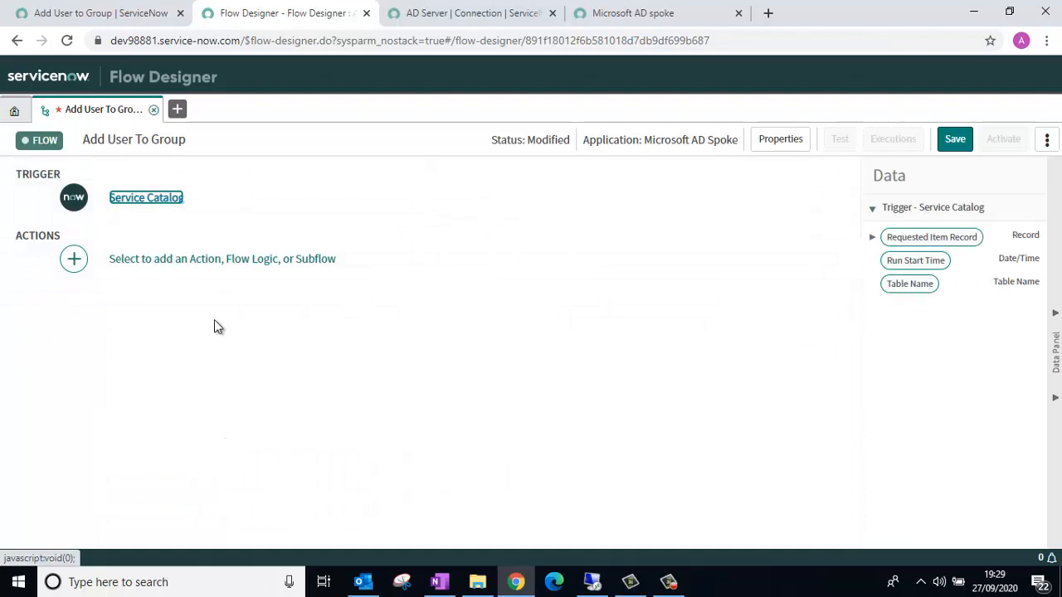
Add the ServiceNow Core action Get Catalog Variables as the flow's first action
click(197, 259)
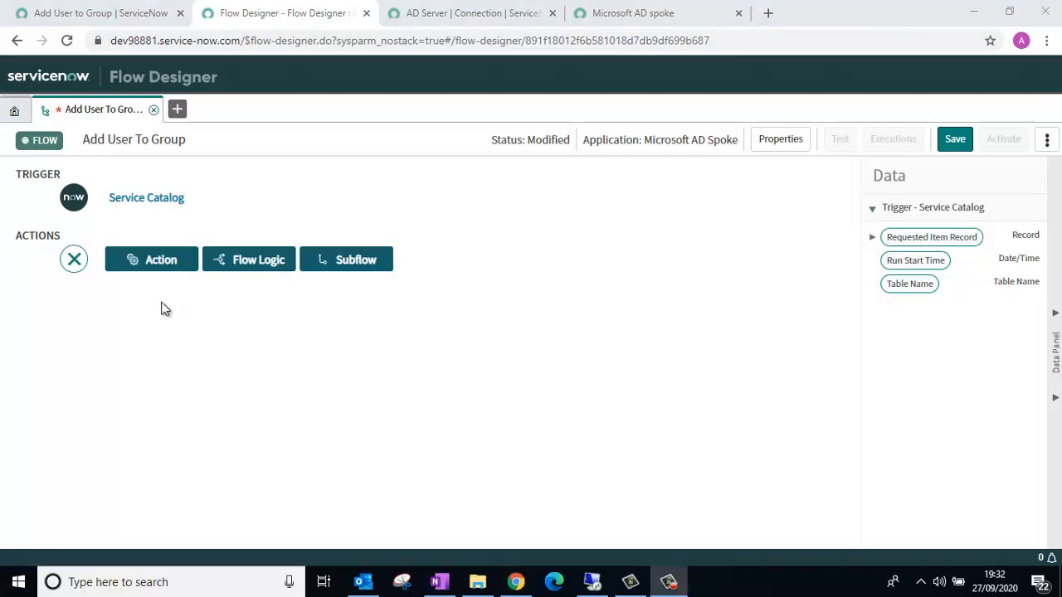
click(166, 262)
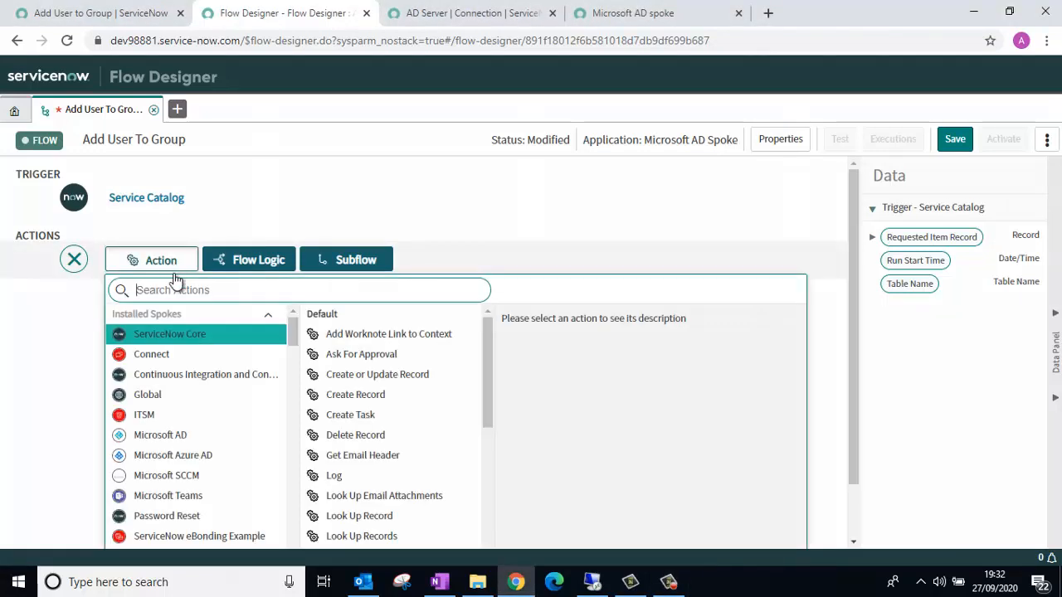
click(412, 353)
scroll(423, 373, down, 10)
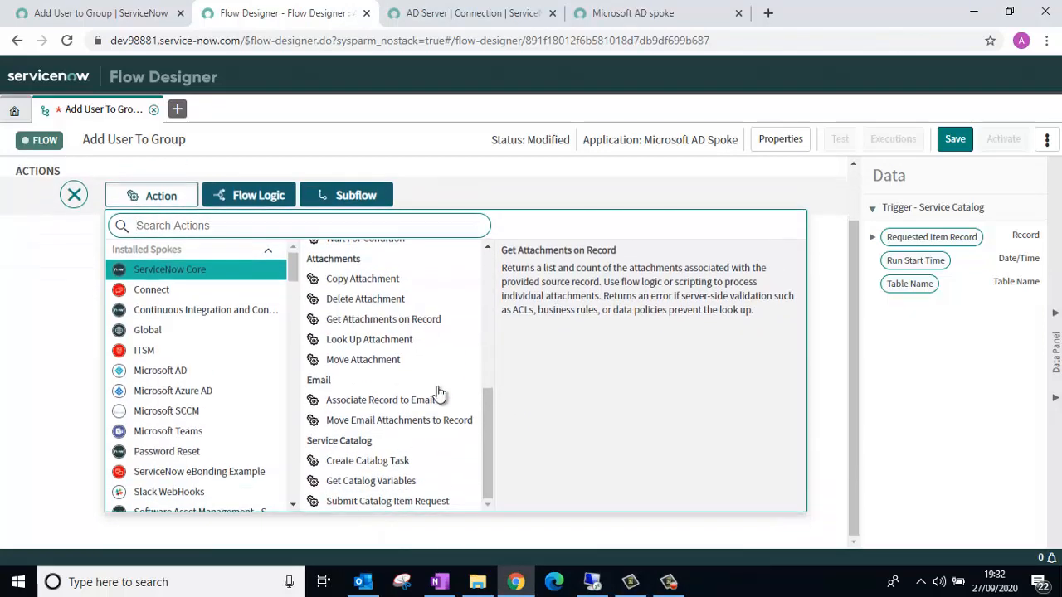
click(426, 482)
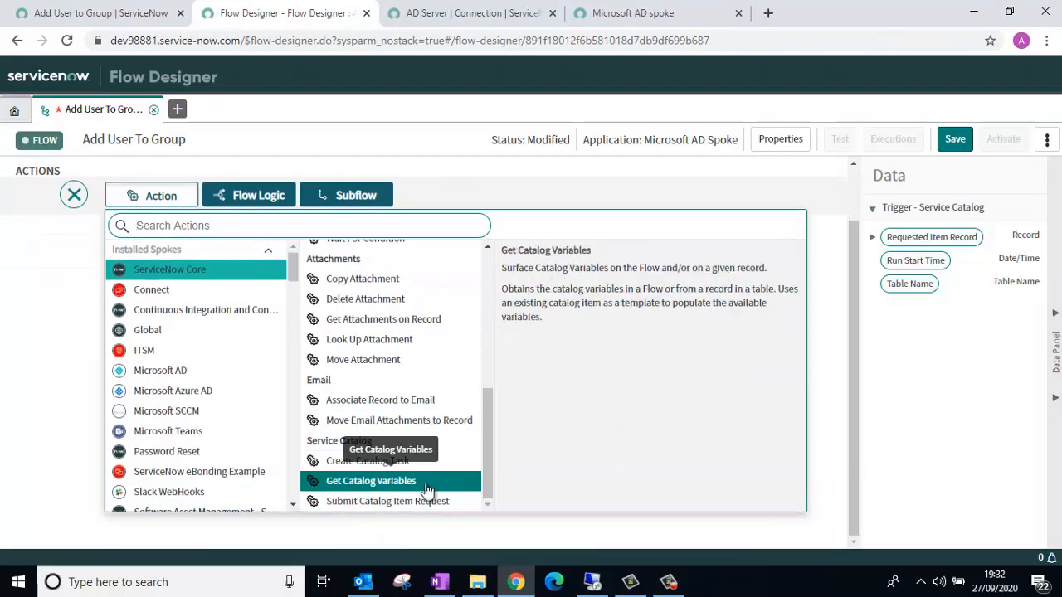
click(426, 490)
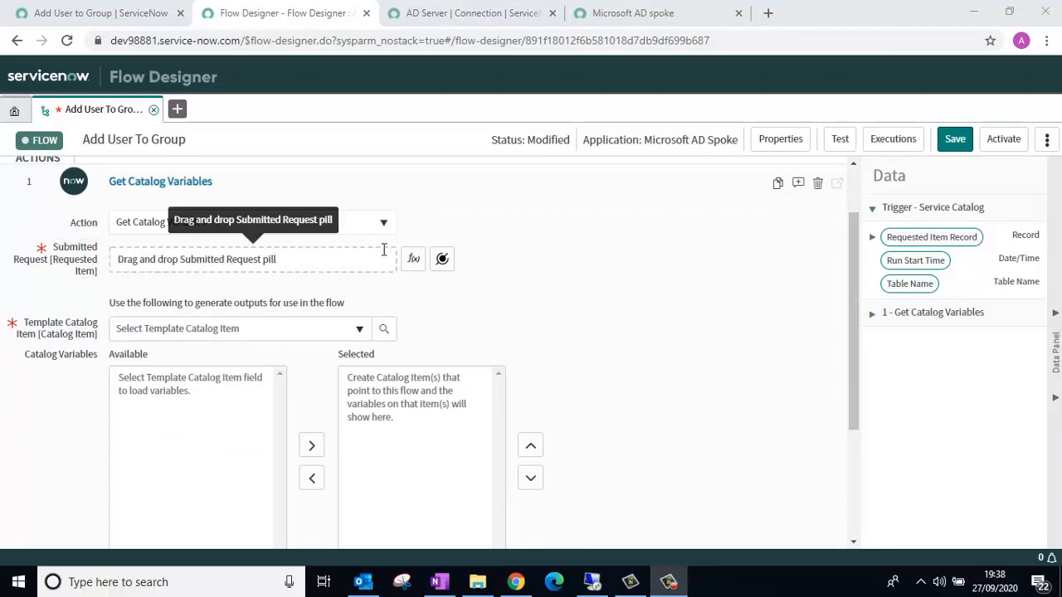
Set the action's Submitted Request to the Requested Item Record from the Service Catalog trigger
click(443, 258)
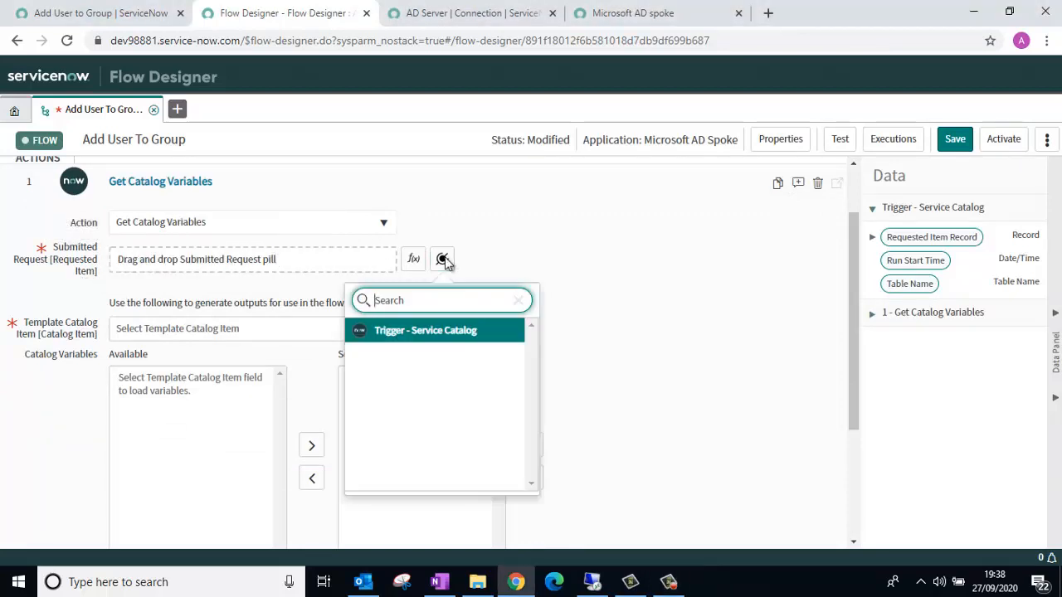
click(452, 330)
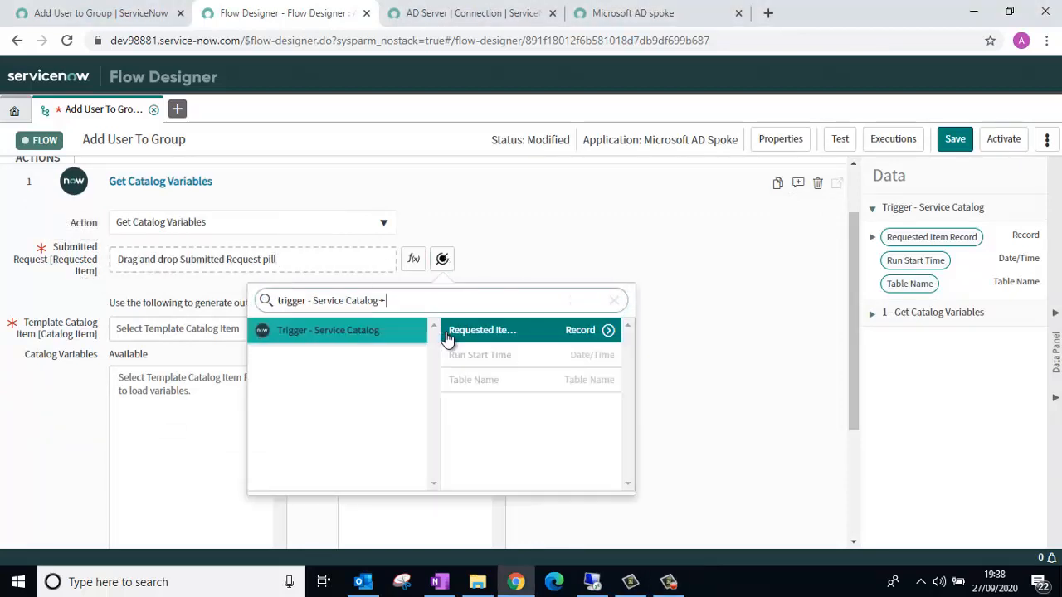
click(515, 340)
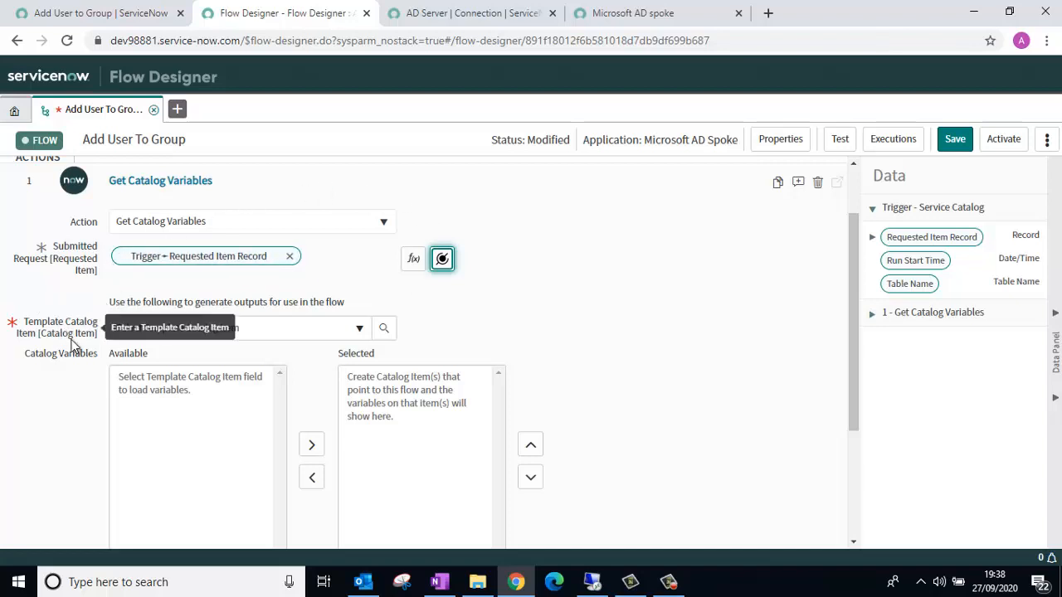
Set the Get Catalog Variables action's Template Catalog Item to Add User to Group
click(285, 328)
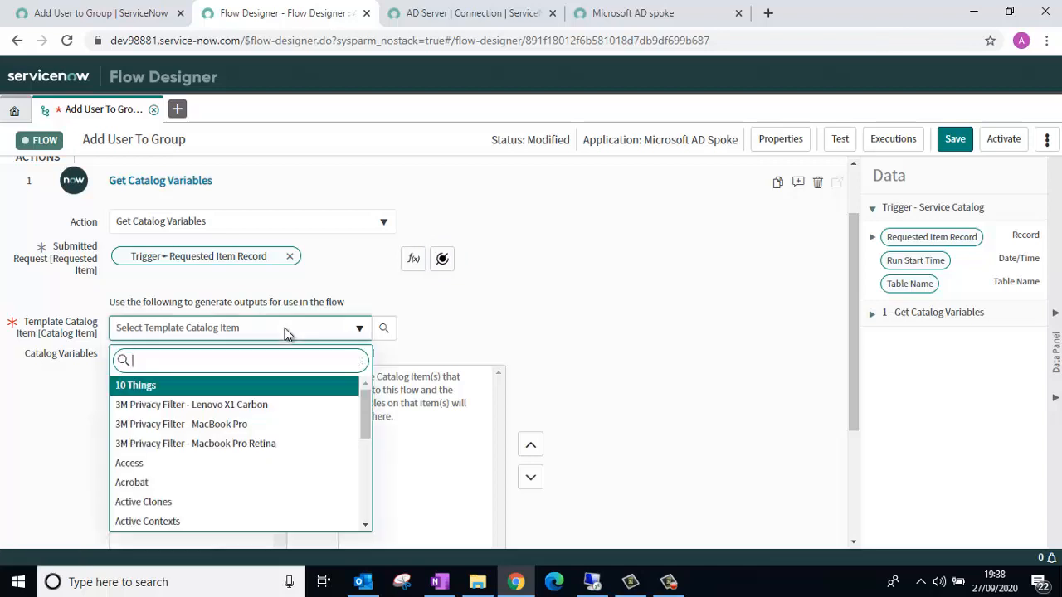
text(Add u)
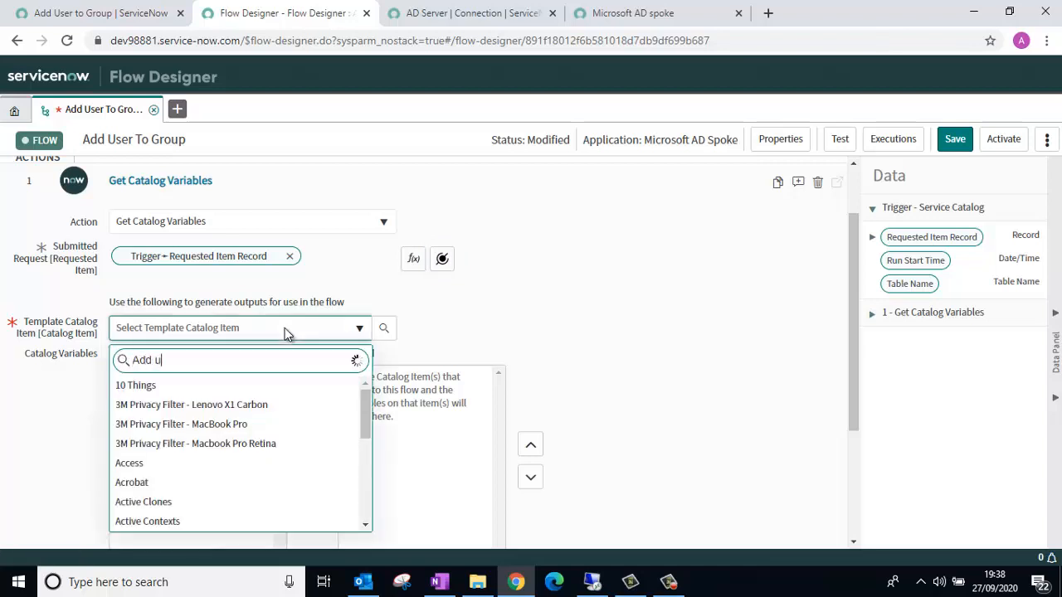
text(ser)
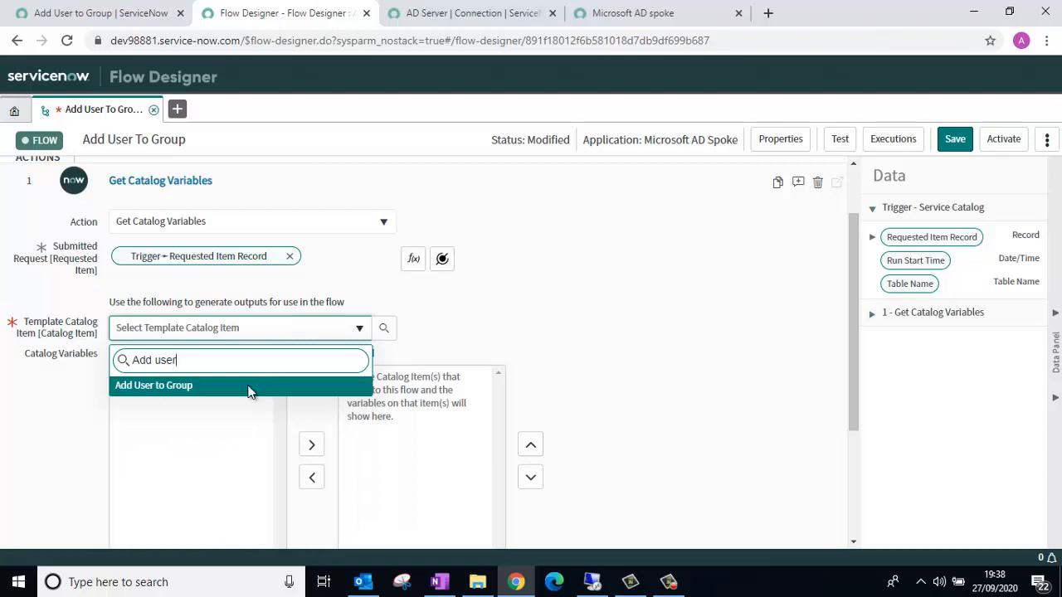
click(249, 386)
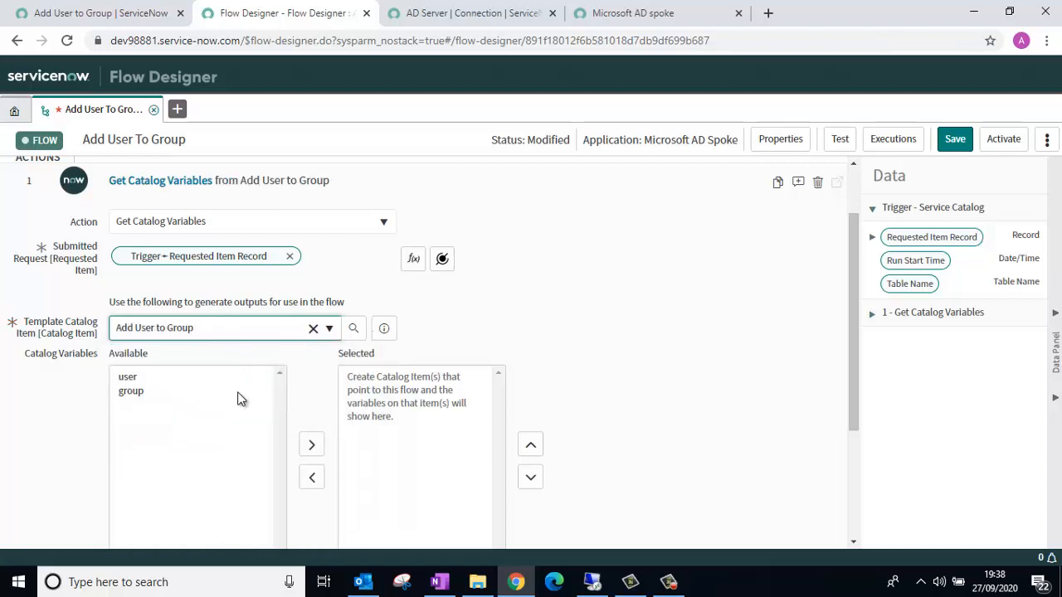
Select both the user and group catalog variables as the action's outputs and finish configuring Get Catalog Variables
click(142, 380)
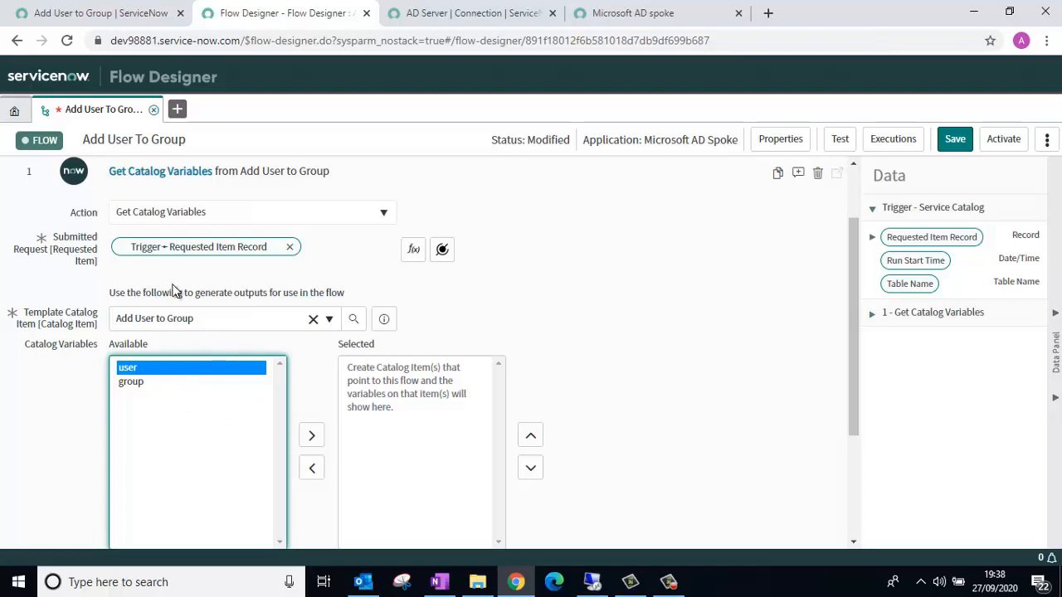
key(shift+Down)
click(311, 435)
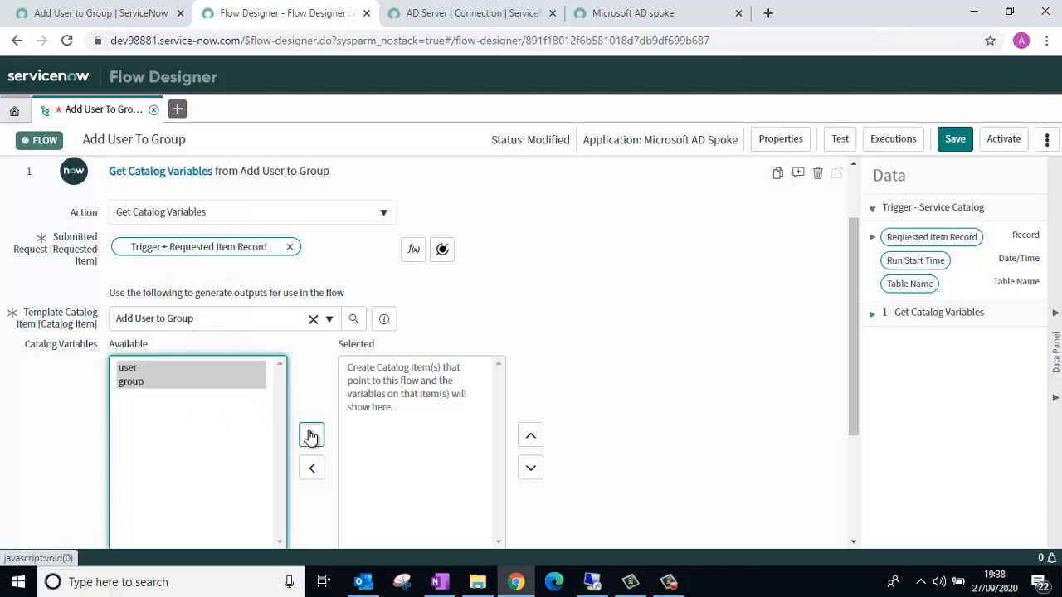
scroll(650, 340, down, 2)
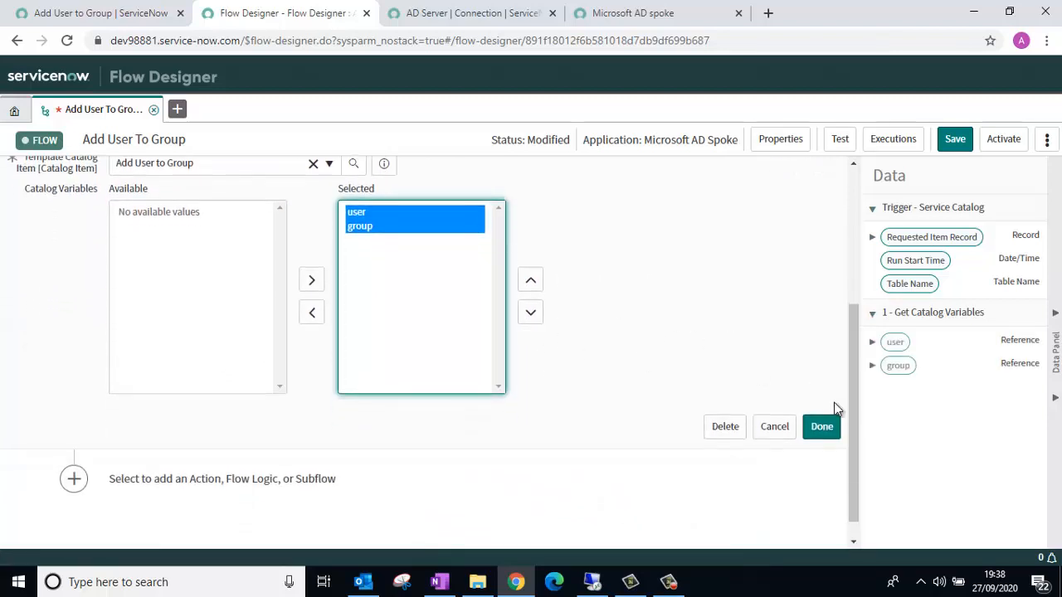
click(820, 428)
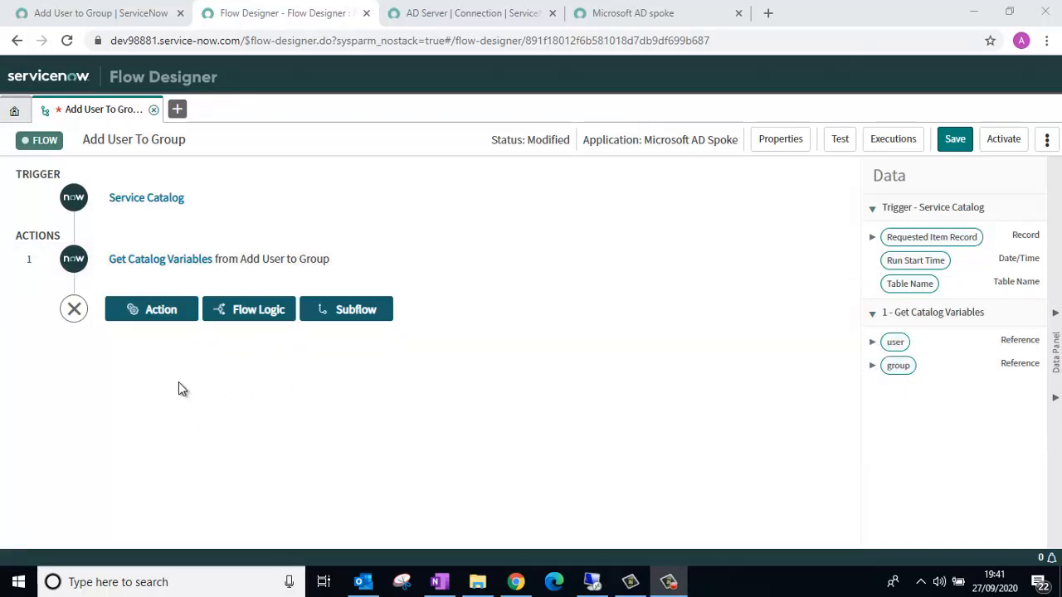
Add the Microsoft AD spoke's Add User To Group action as the flow's second action
click(163, 312)
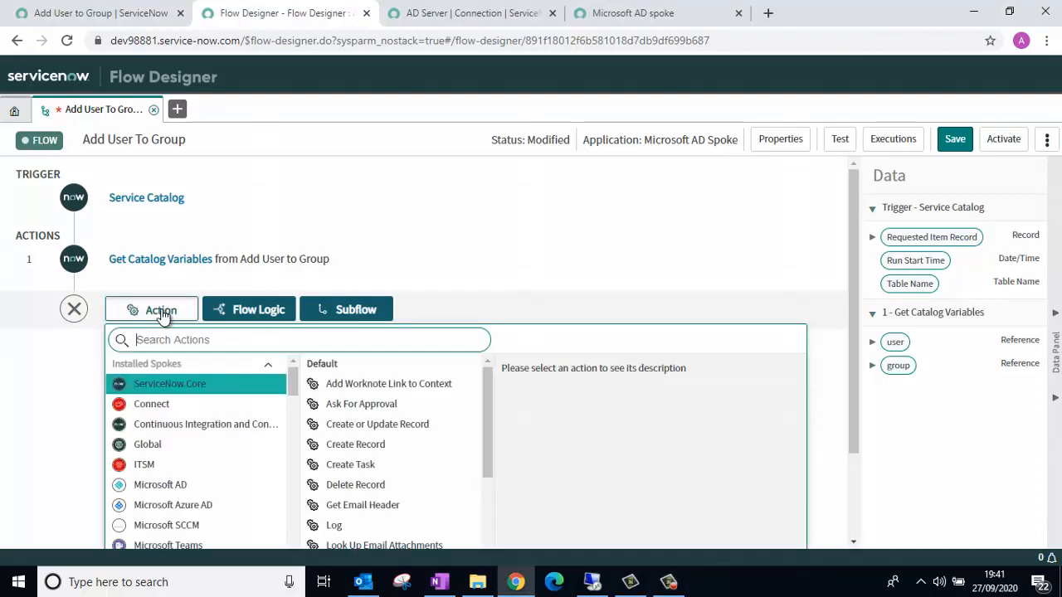
scroll(237, 384, down, 1)
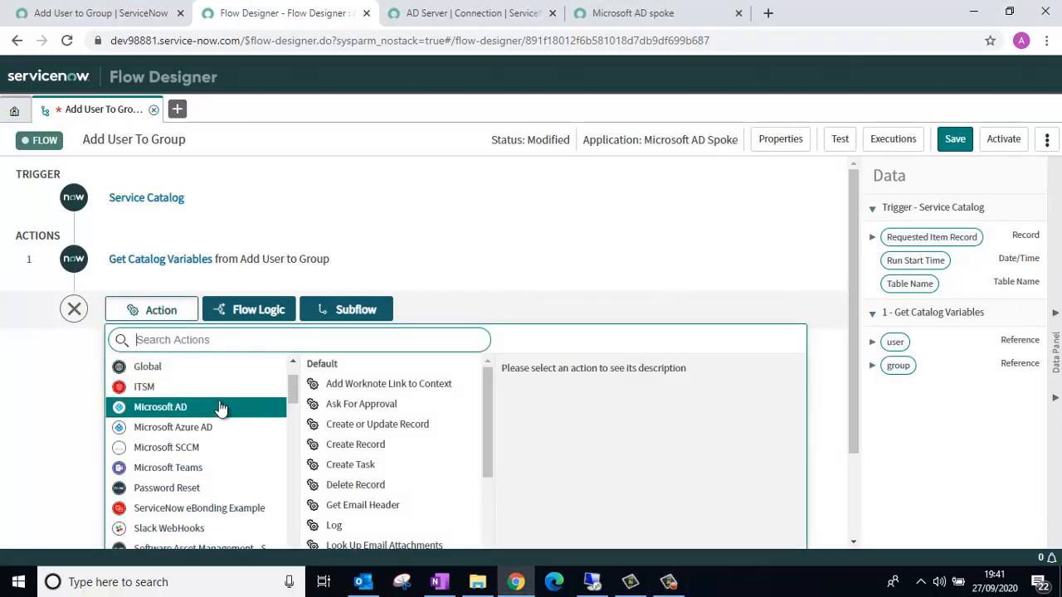
click(221, 409)
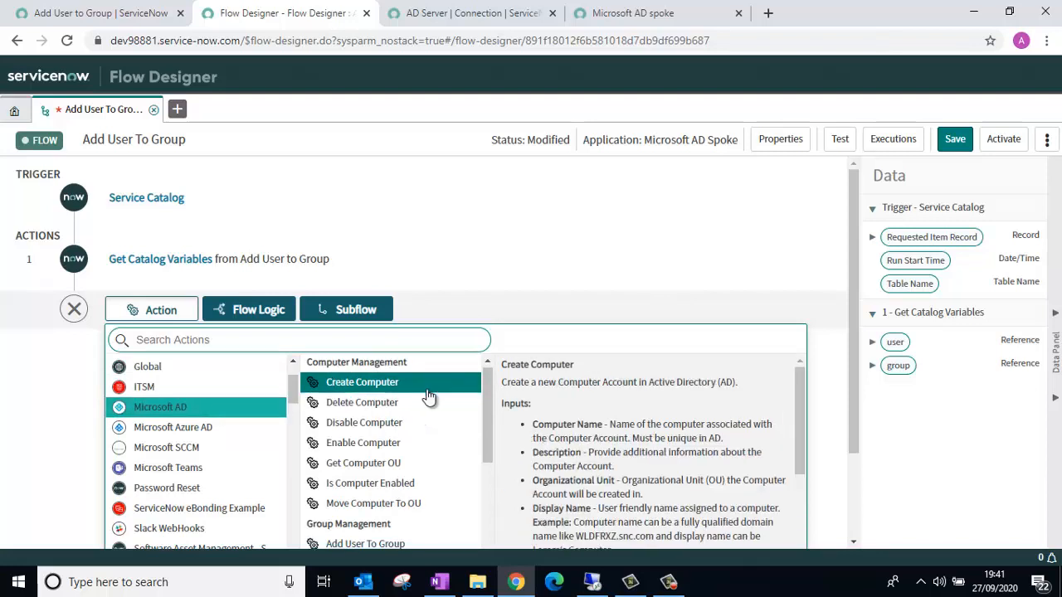
scroll(432, 396, down, 2)
scroll(438, 386, down, 1)
scroll(427, 388, down, 1)
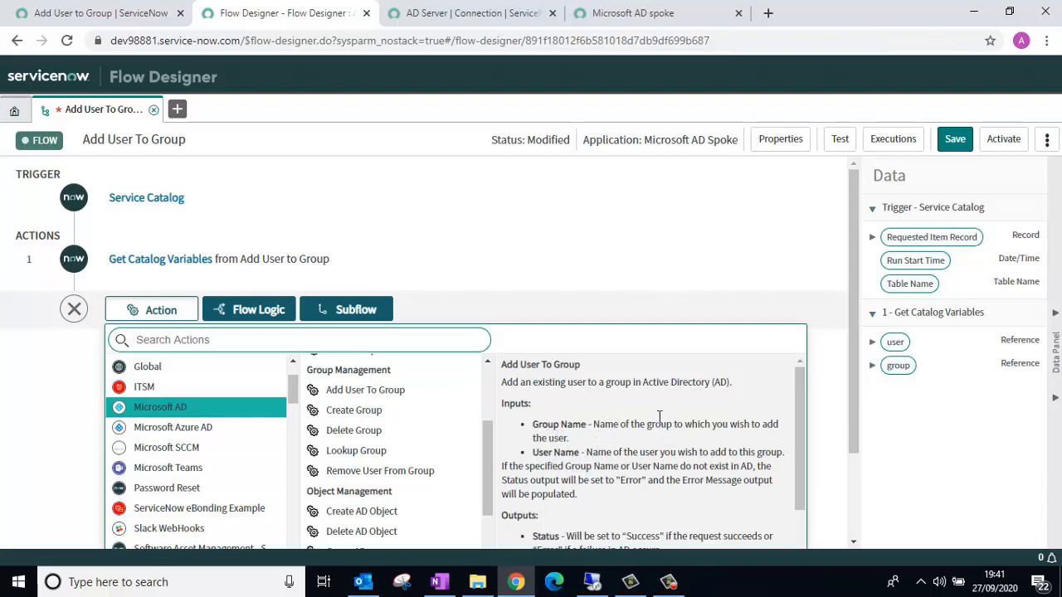
scroll(658, 413, down, 1)
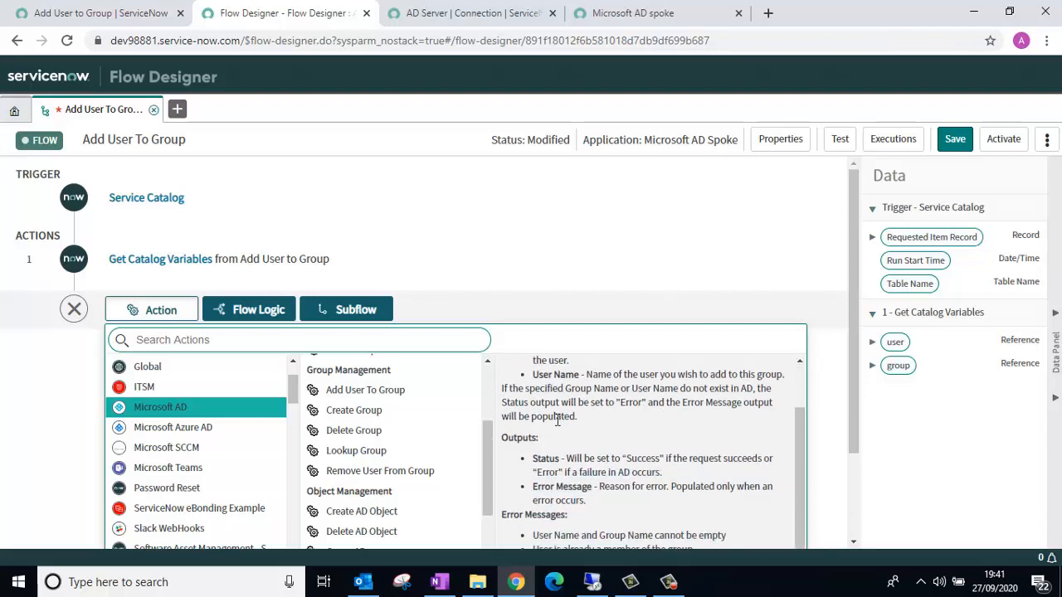
scroll(556, 420, down, 1)
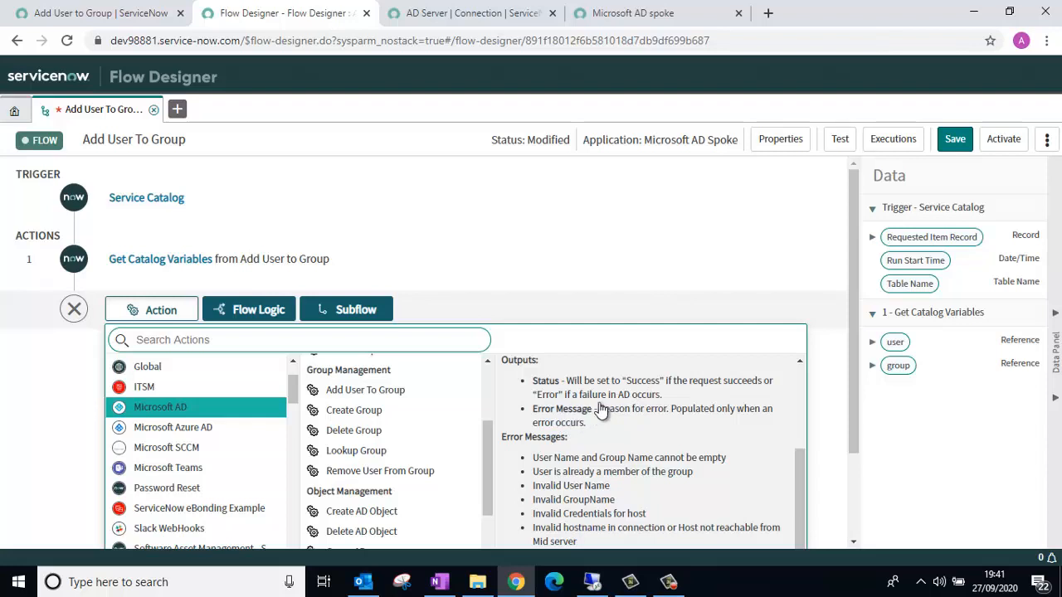
scroll(623, 399, down, 1)
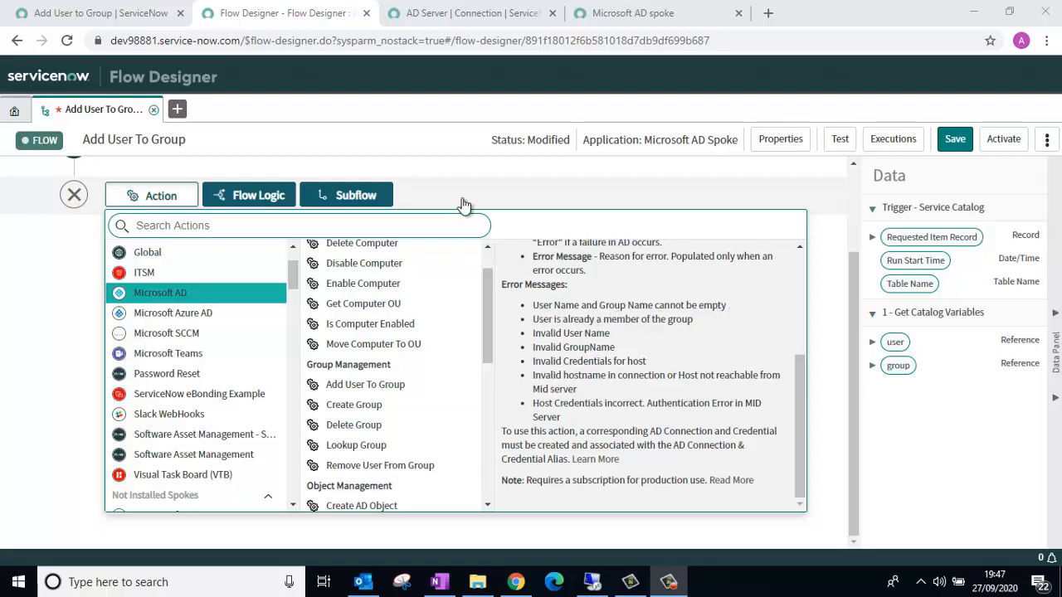
click(103, 12)
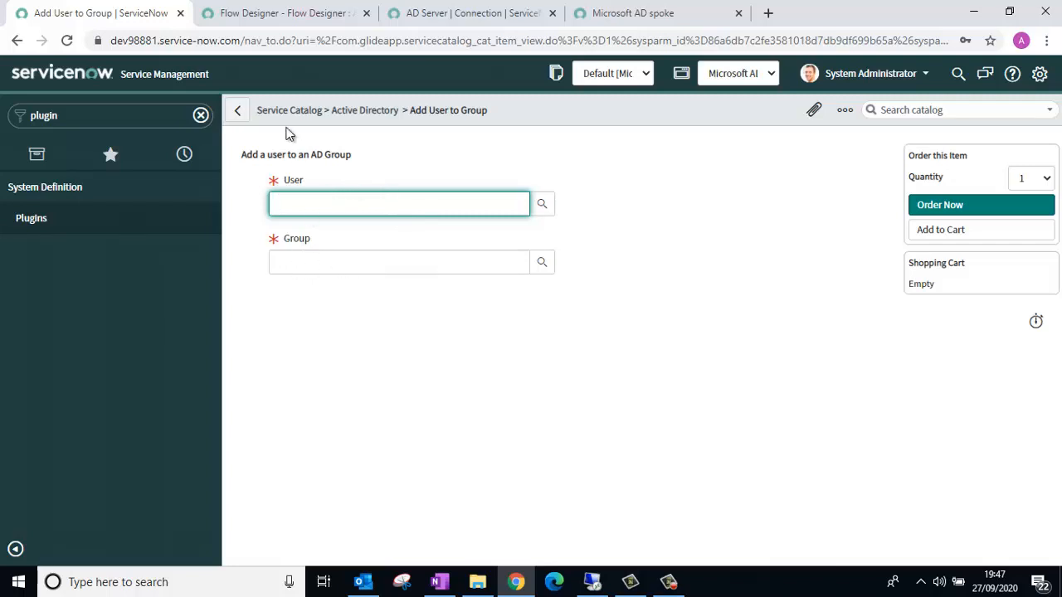
click(277, 13)
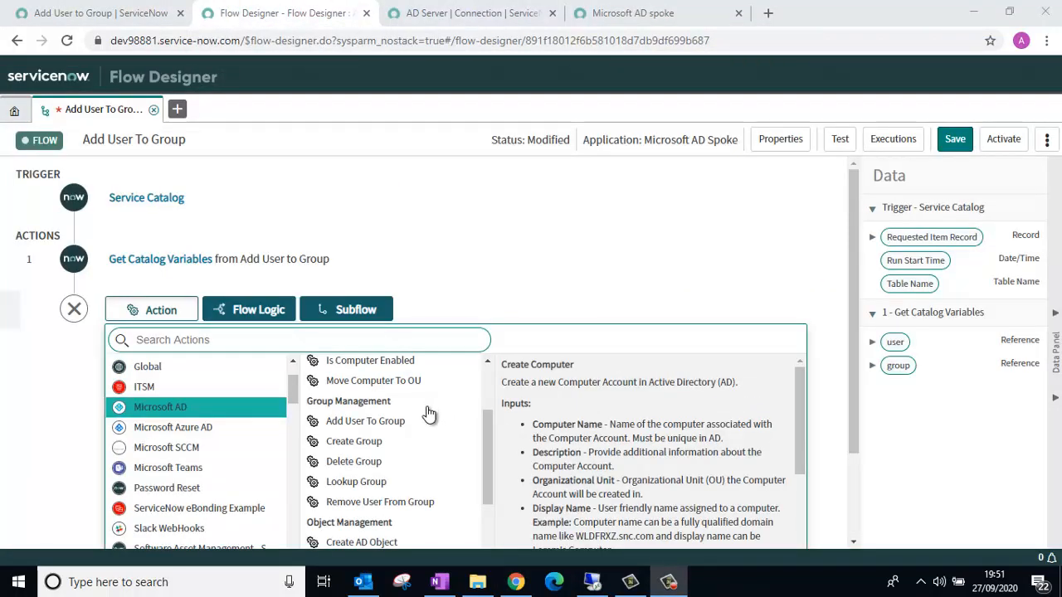
click(429, 423)
click(428, 423)
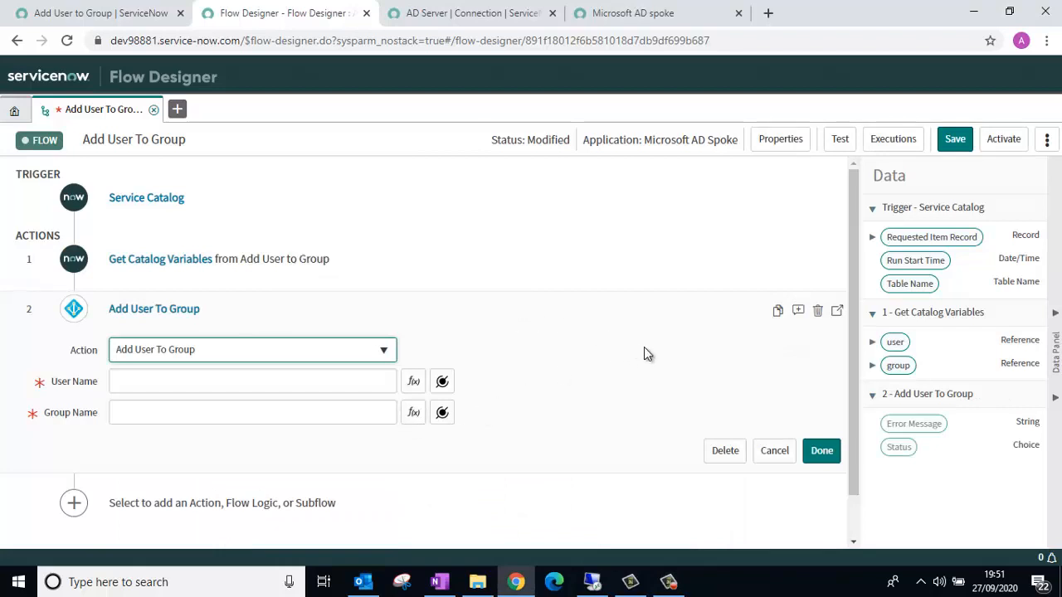
Map the User Name of the Add User To Group action to the User ID of the user catalog variable
scroll(695, 318, down, 1)
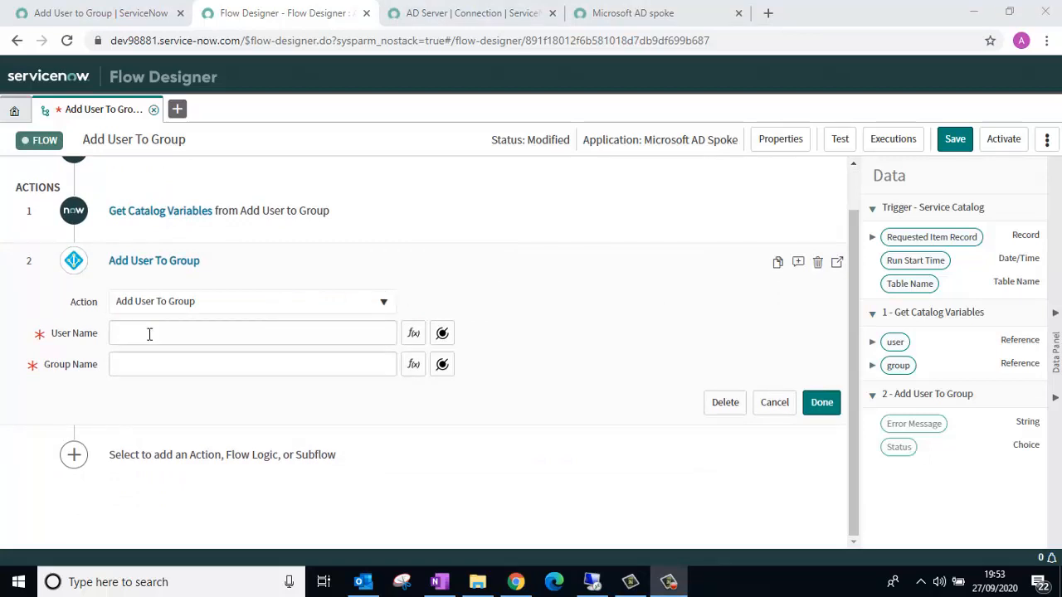
click(874, 343)
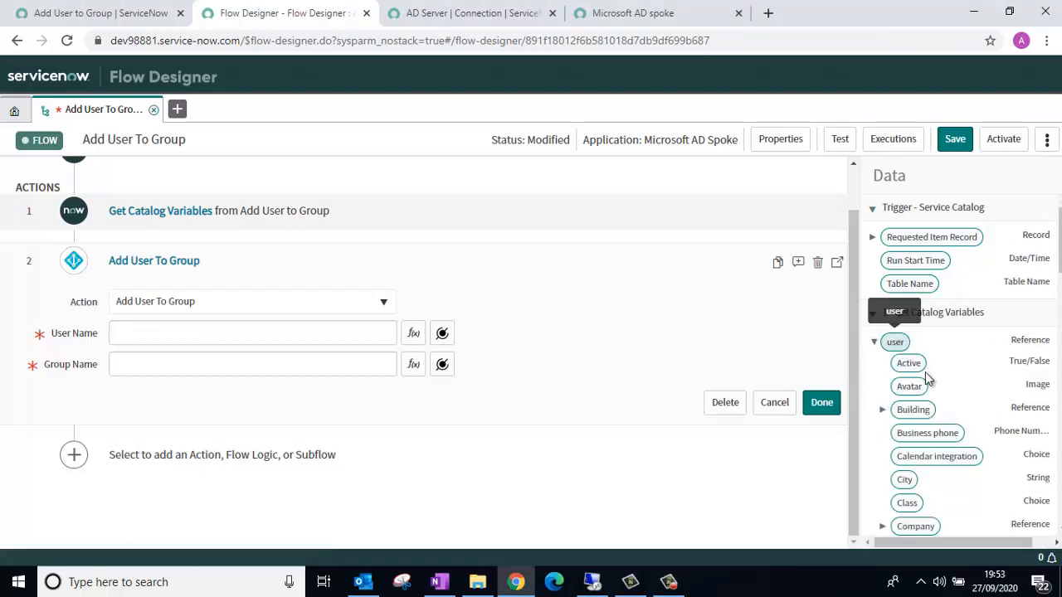
scroll(948, 385, down, 1)
scroll(949, 385, down, 9)
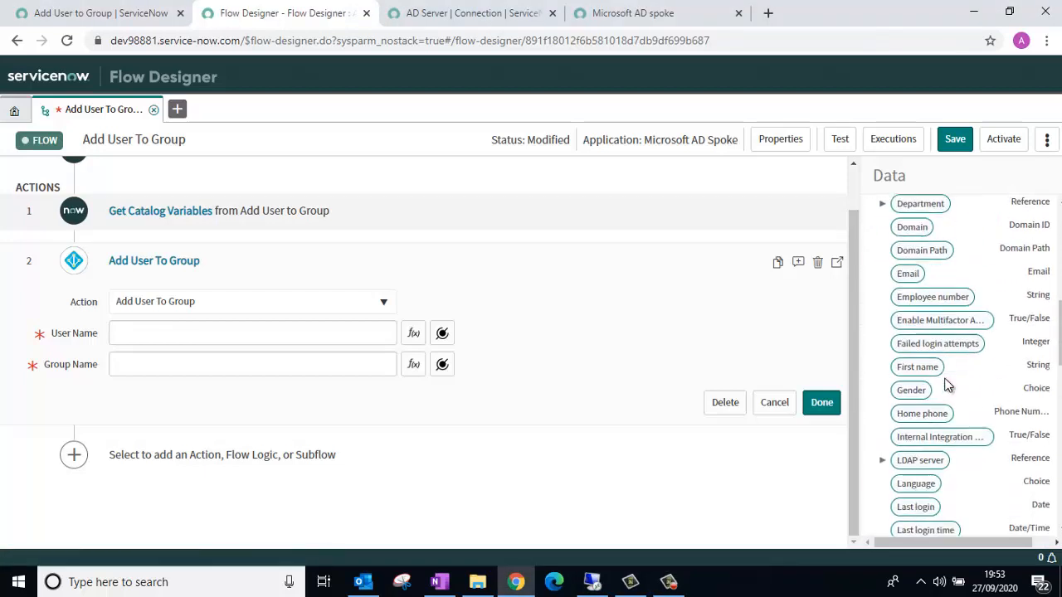
scroll(953, 355, down, 10)
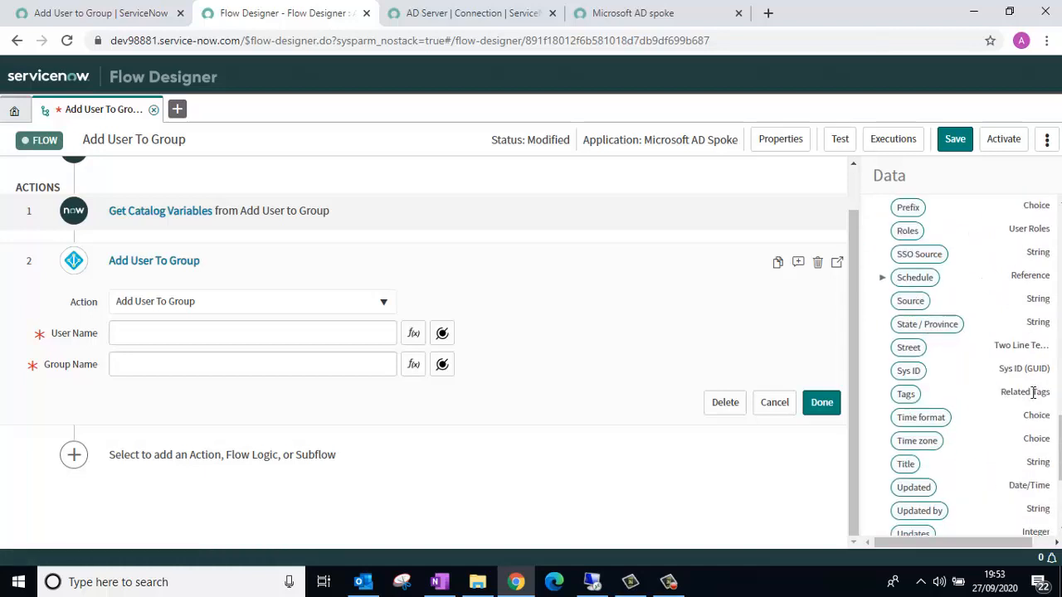
scroll(1004, 394, down, 3)
drag(921, 405, 316, 349)
Map the action's Group Name to the Name of the group catalog variable and finish configuring the action
click(303, 366)
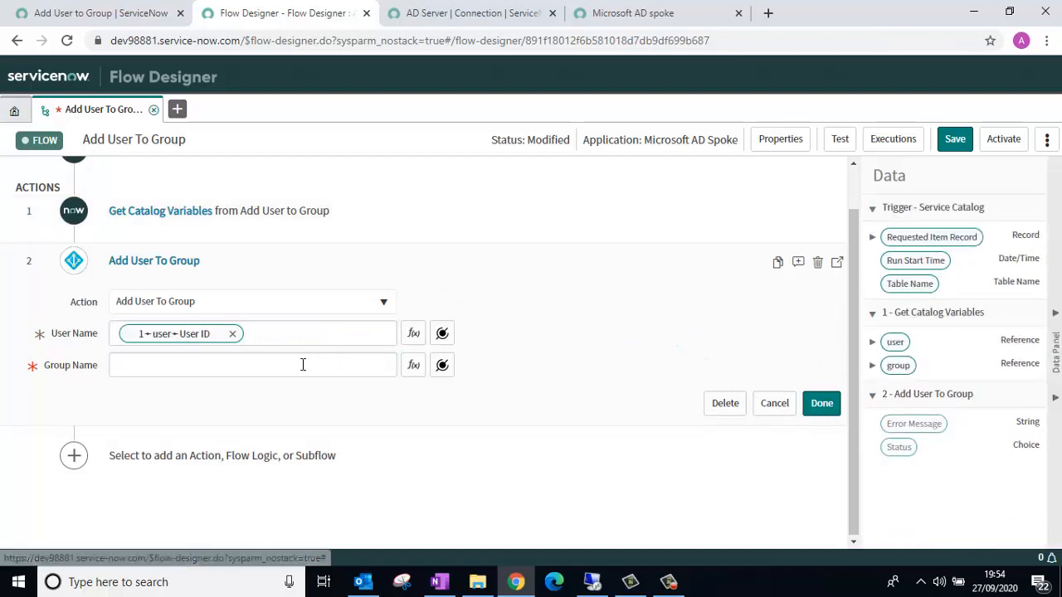
click(872, 365)
scroll(954, 375, down, 4)
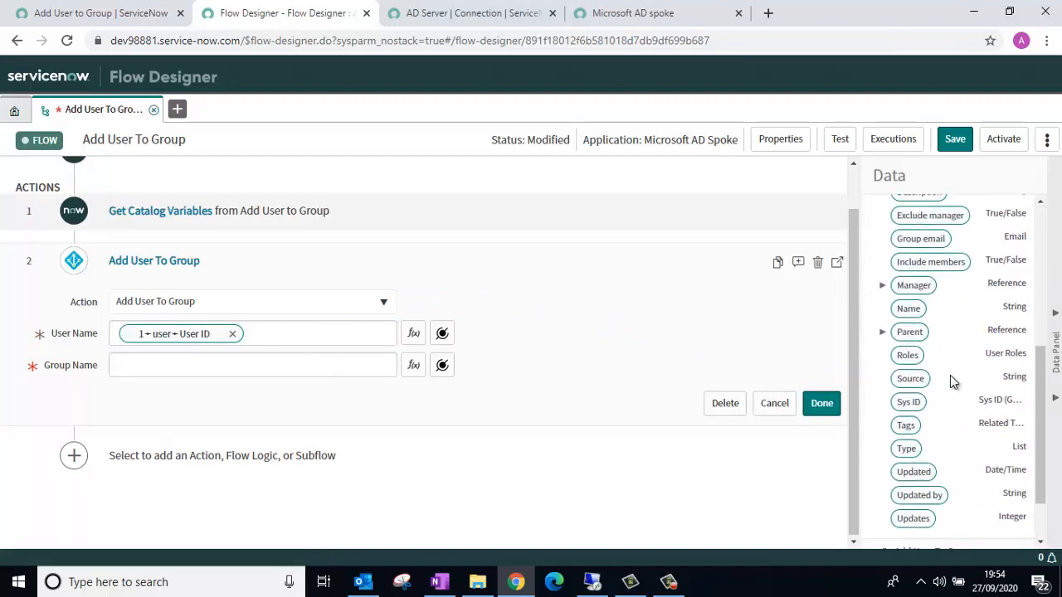
drag(909, 316, 266, 366)
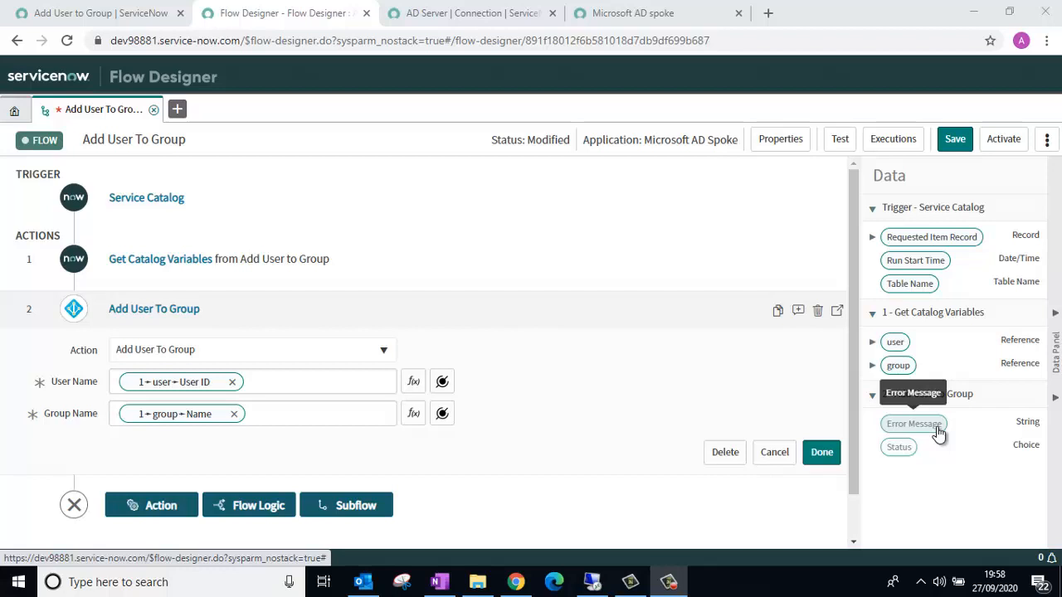
click(826, 458)
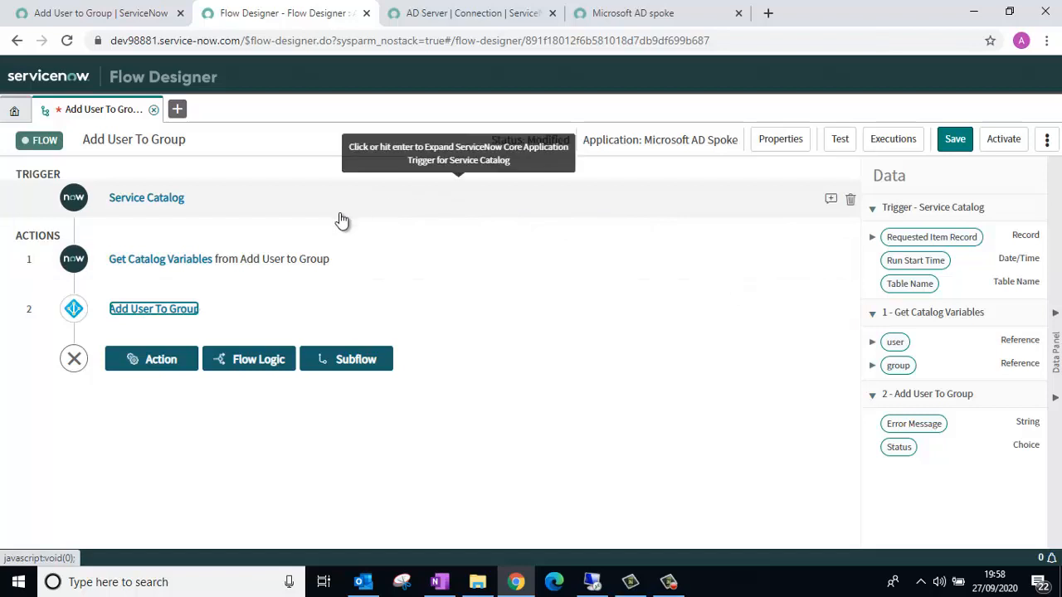
Add an If flow logic step after Add User To Group, labelled "Is User Added to Group?"
click(250, 359)
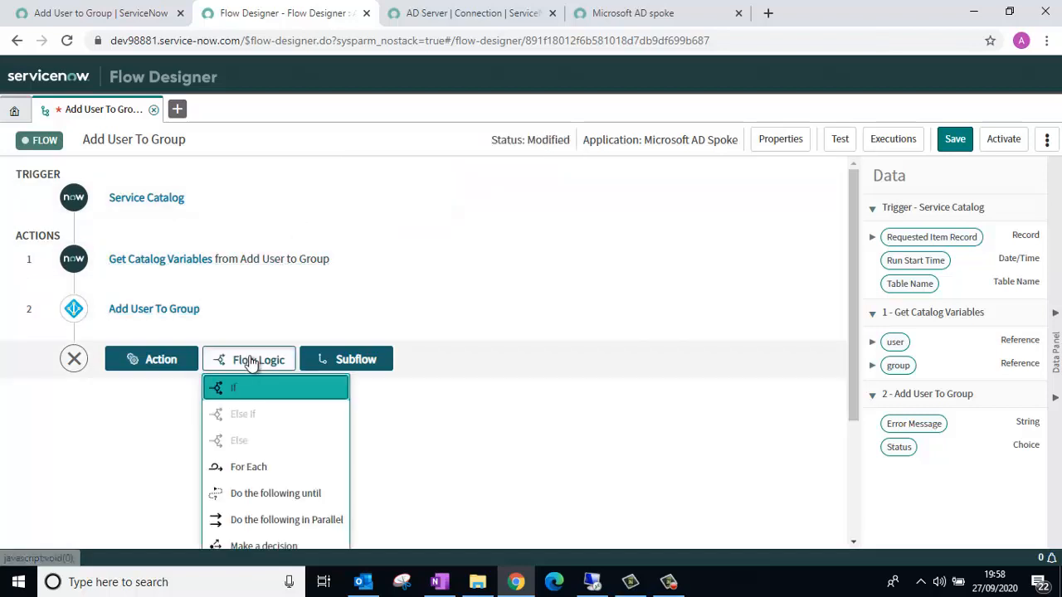
click(271, 386)
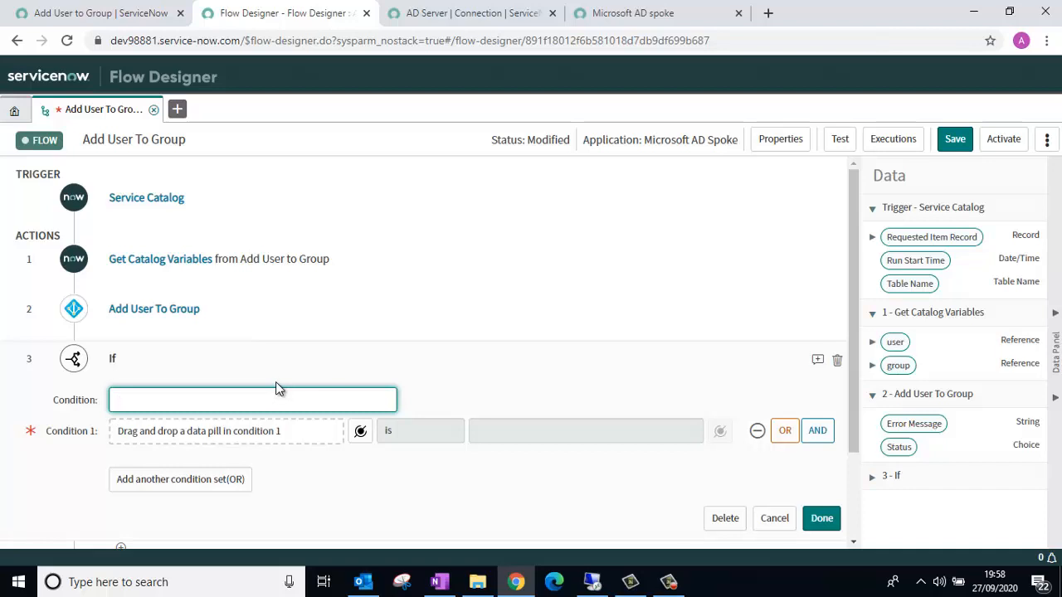
text(Is User Added to Group?)
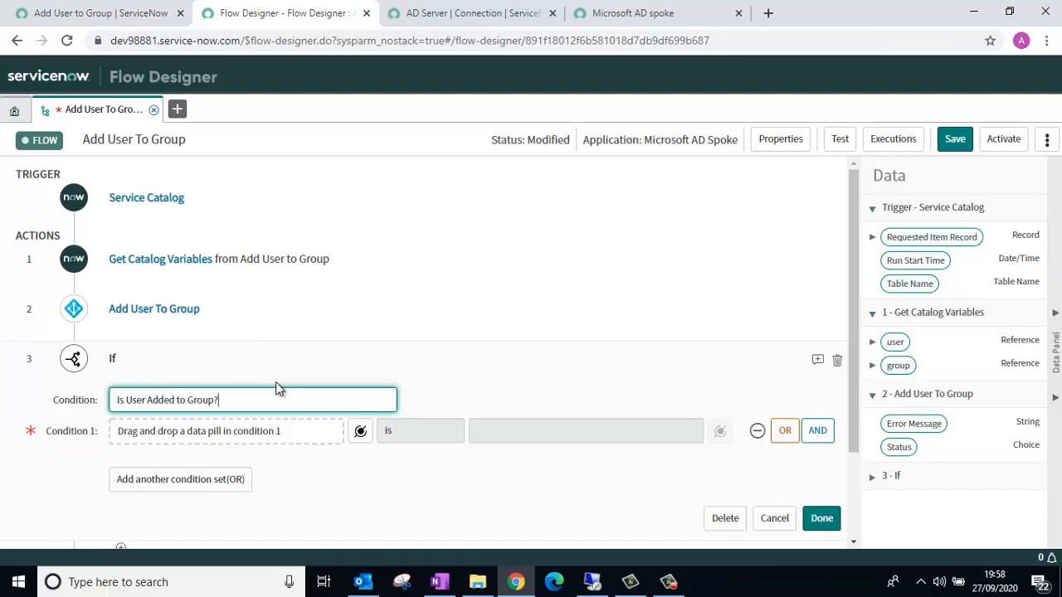
Set the If step's condition 1 to the Add User To Group action's Status is Success and finish the step
drag(902, 449, 314, 425)
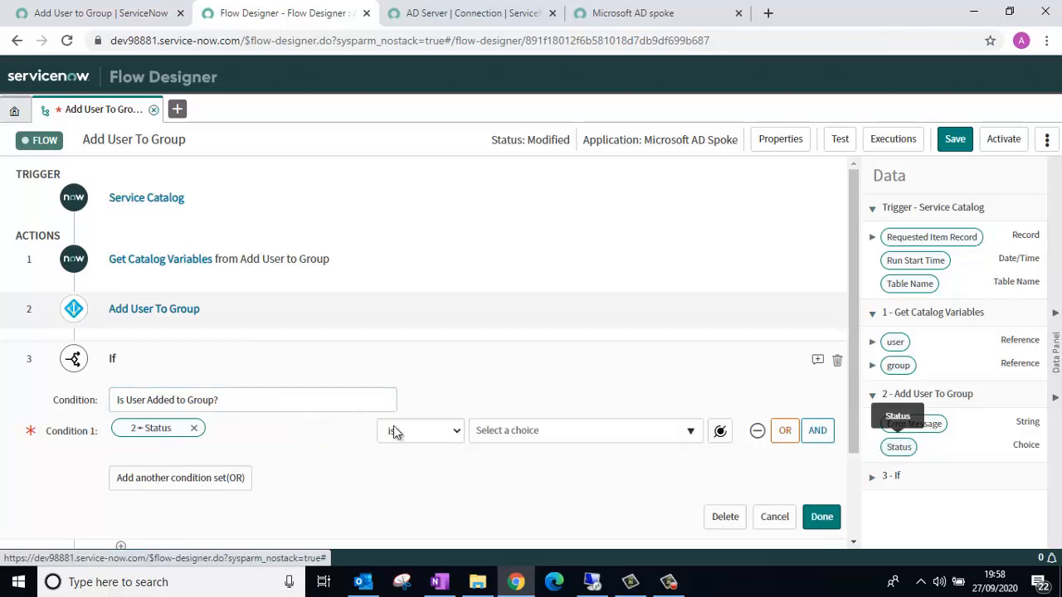
click(626, 430)
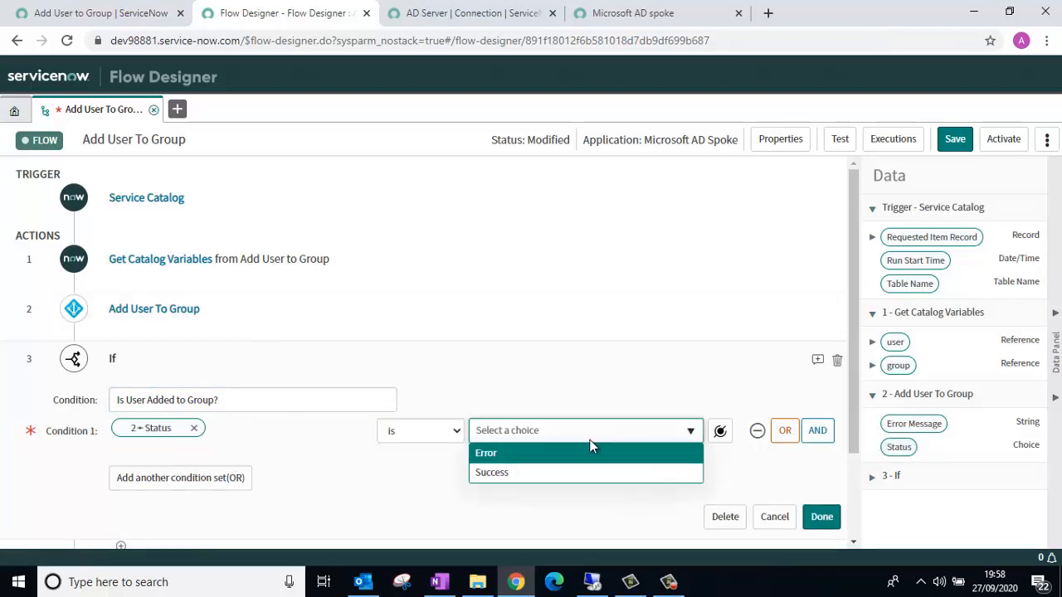
click(498, 473)
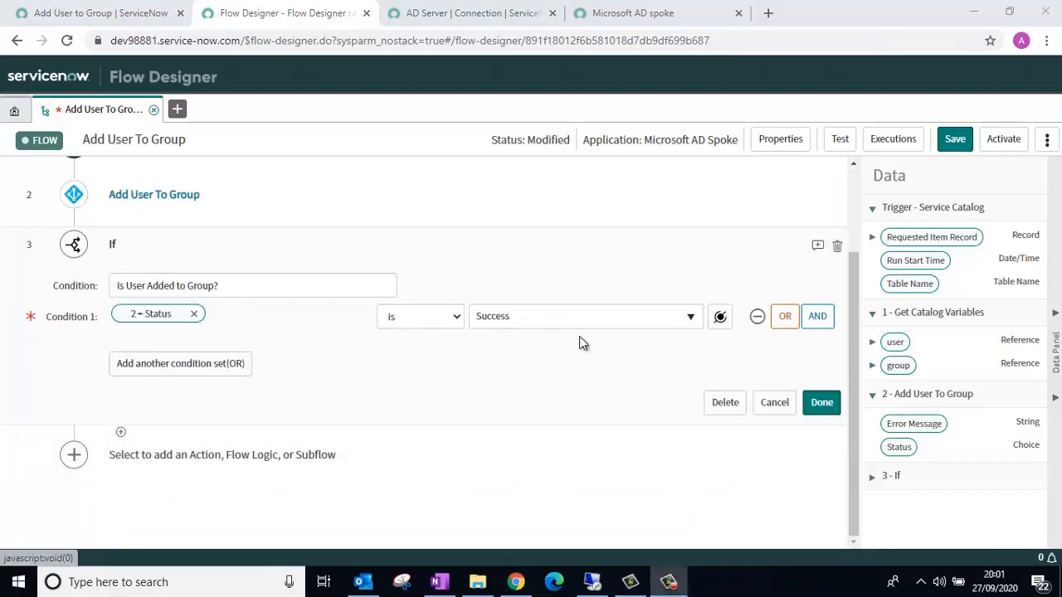
click(820, 404)
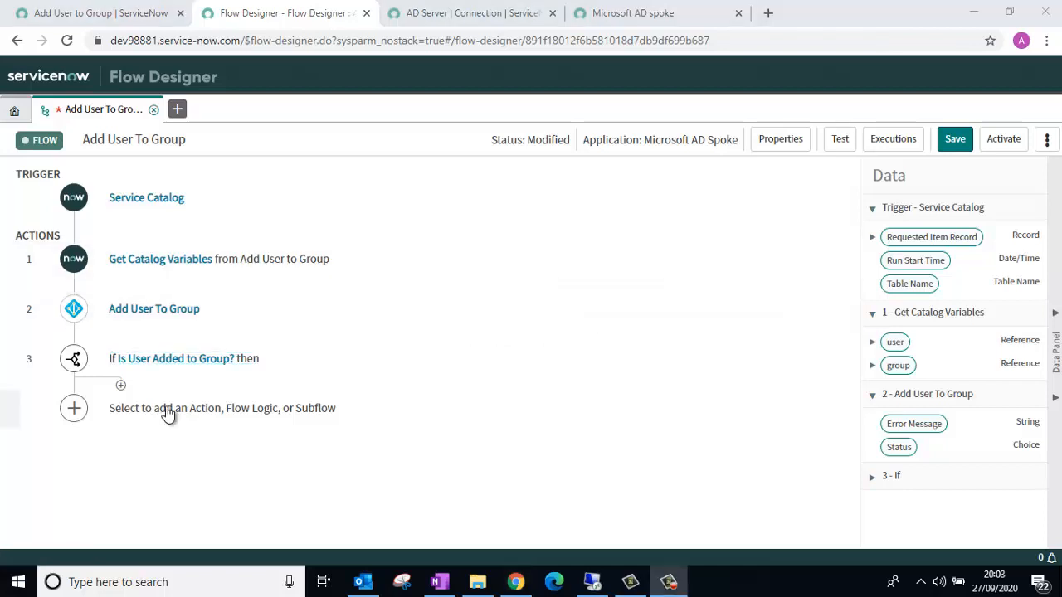
Add an Update Record action inside the If branch, using the trigger's Requested Item Record as its record
click(122, 389)
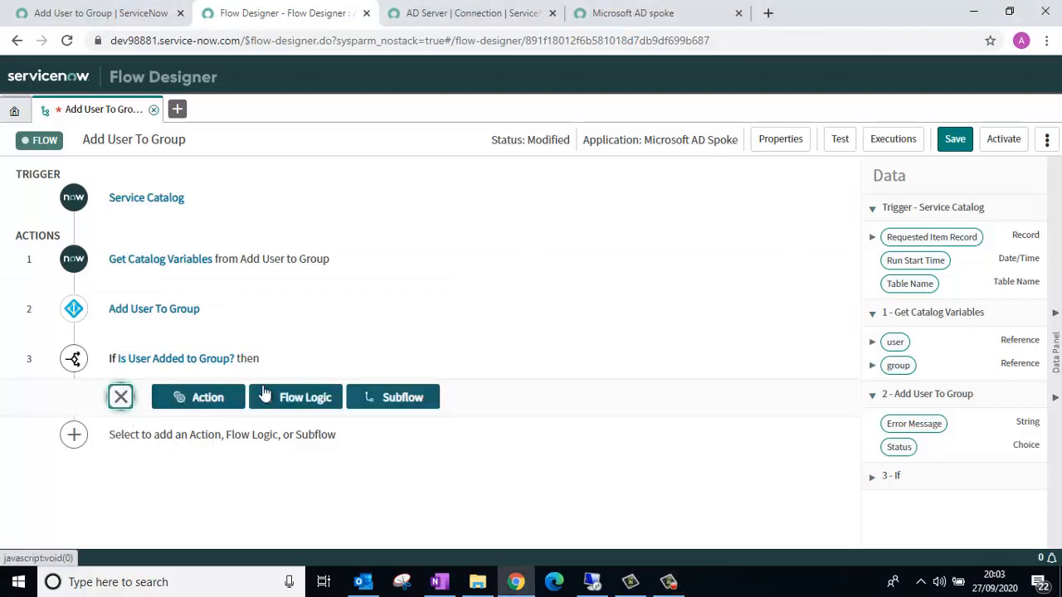
click(225, 406)
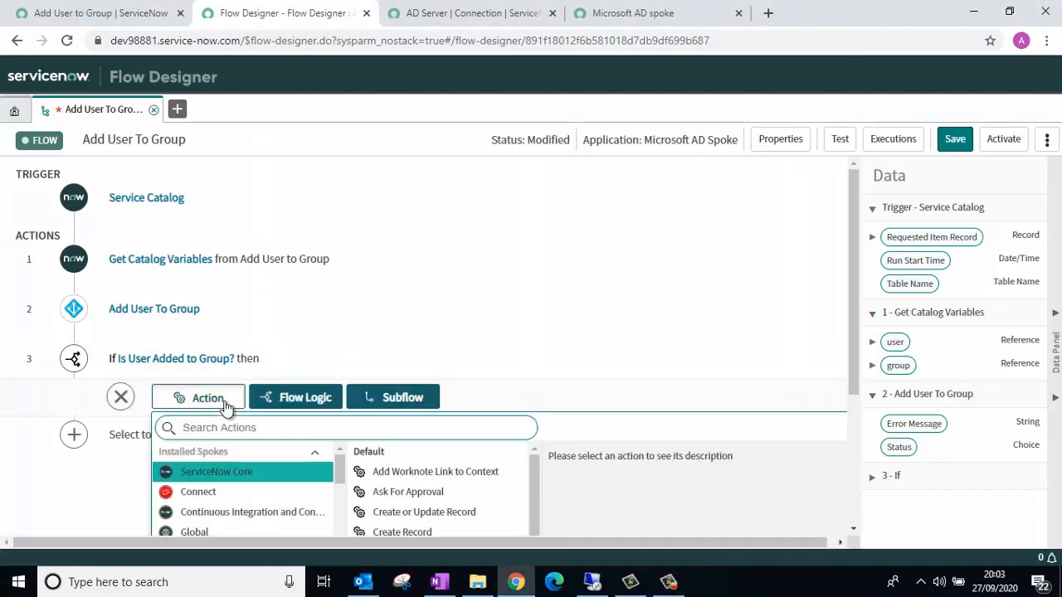
text(update)
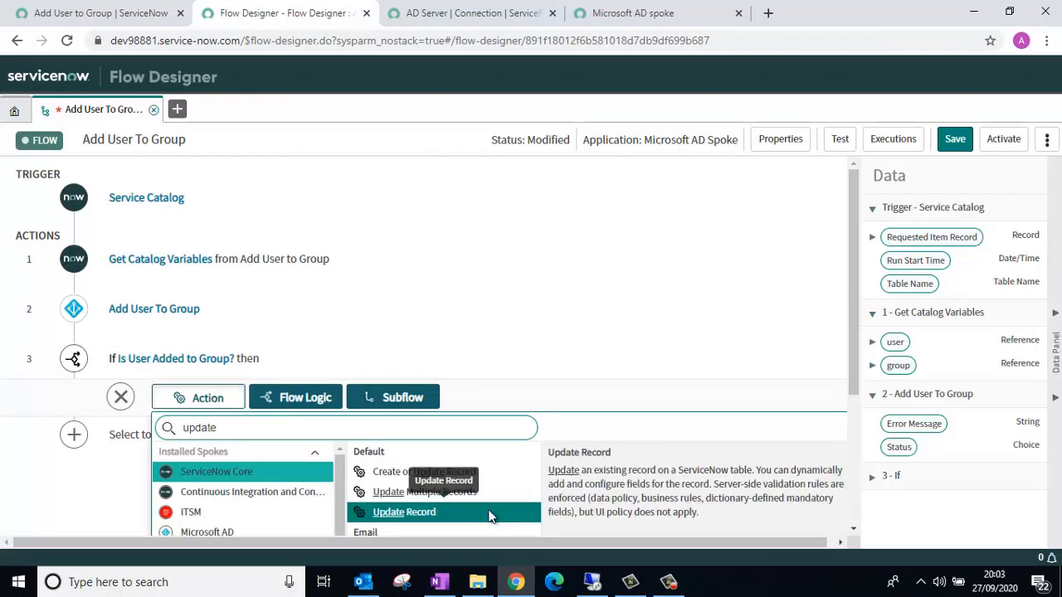
click(490, 514)
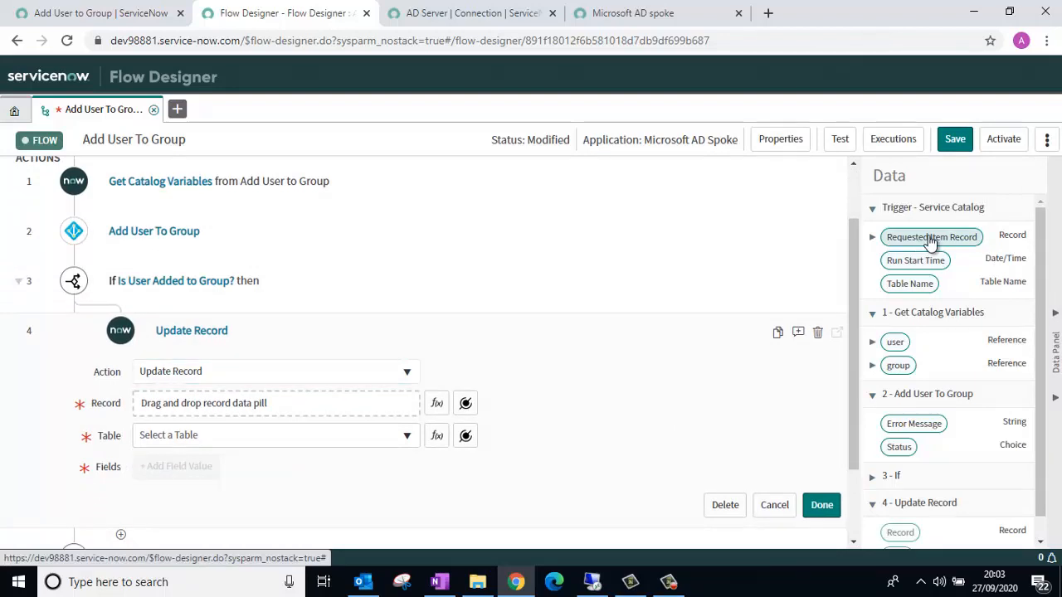
drag(931, 240, 415, 374)
drag(334, 412, 336, 411)
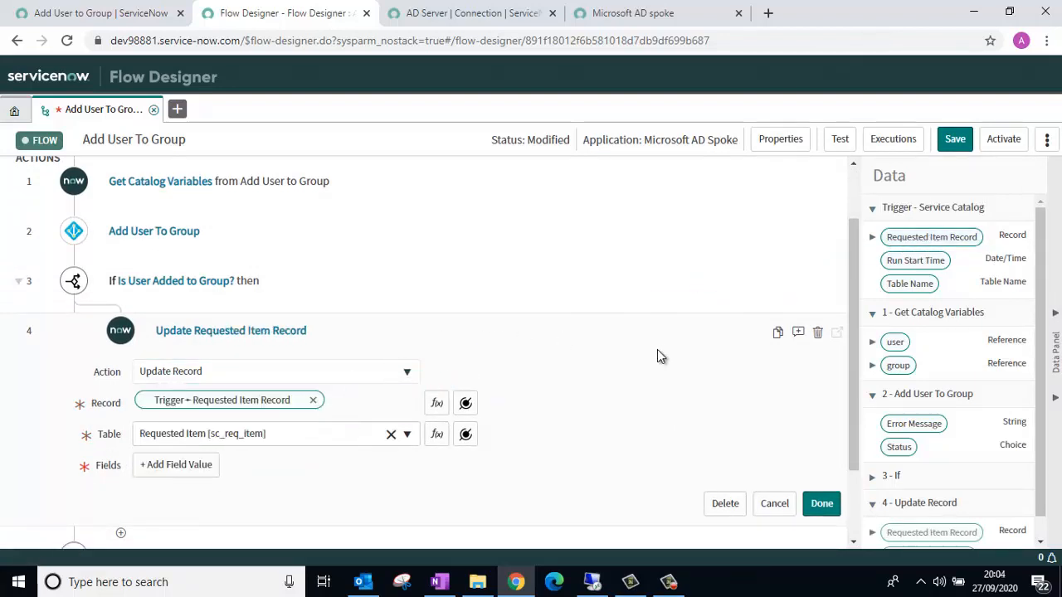
Have the Update Record action set the State field to Closed Complete and finish the action
scroll(659, 355, down, 2)
click(184, 397)
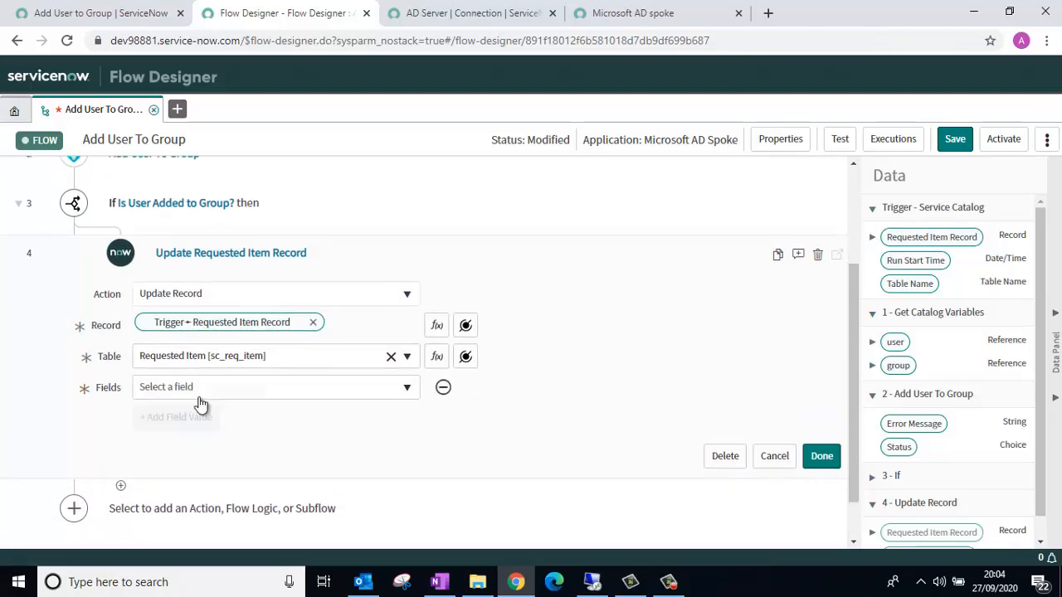
click(223, 395)
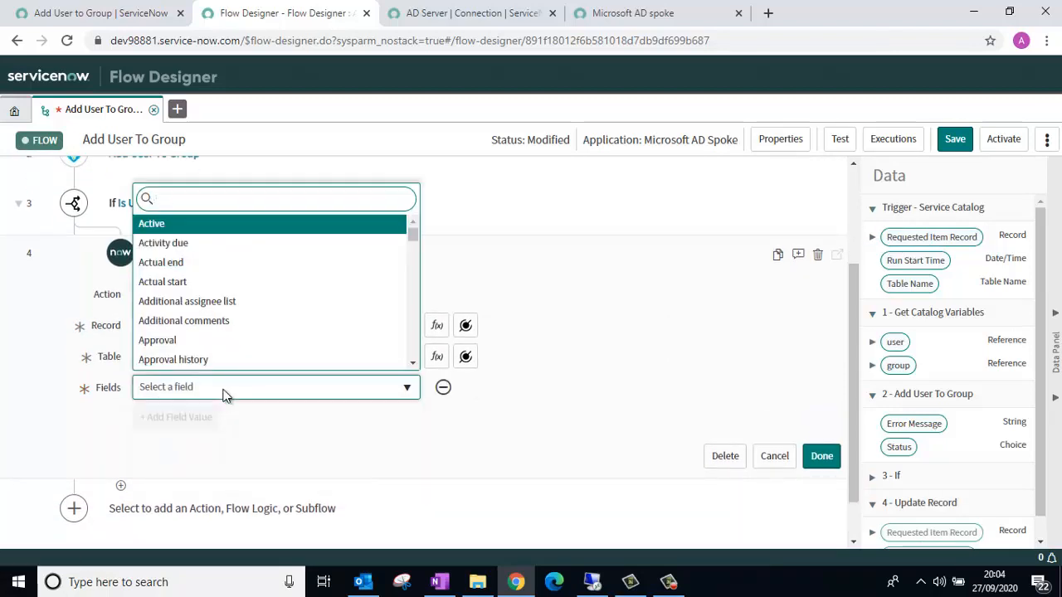
text(state)
key(Return)
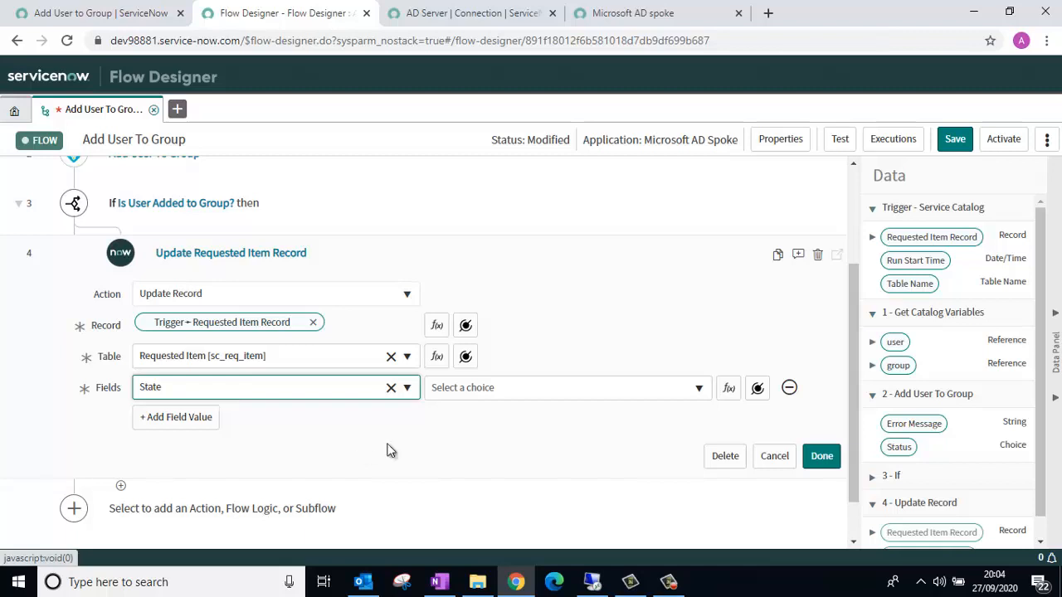
click(498, 390)
click(514, 470)
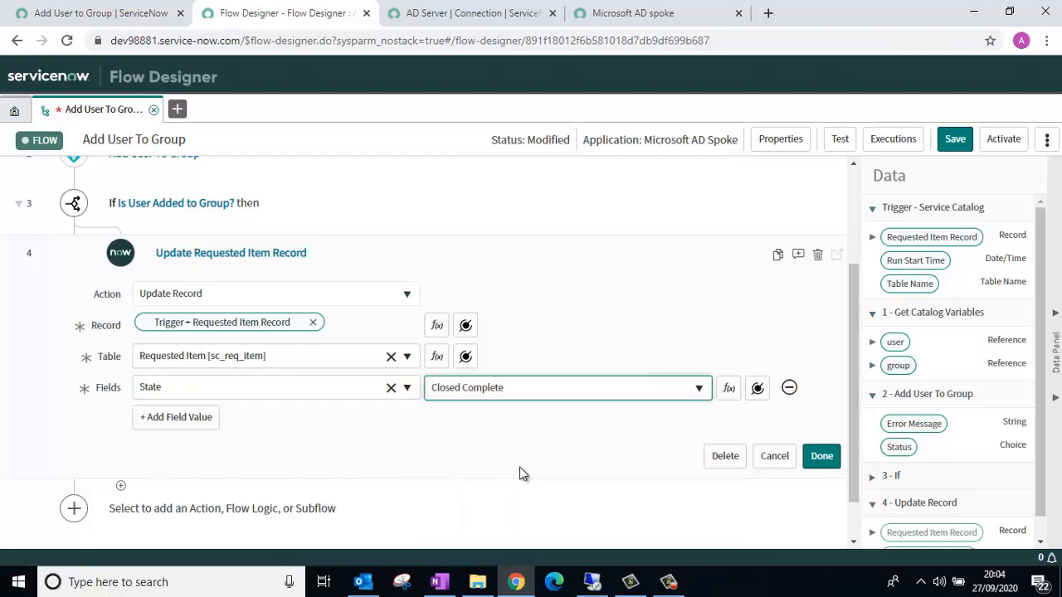
click(825, 459)
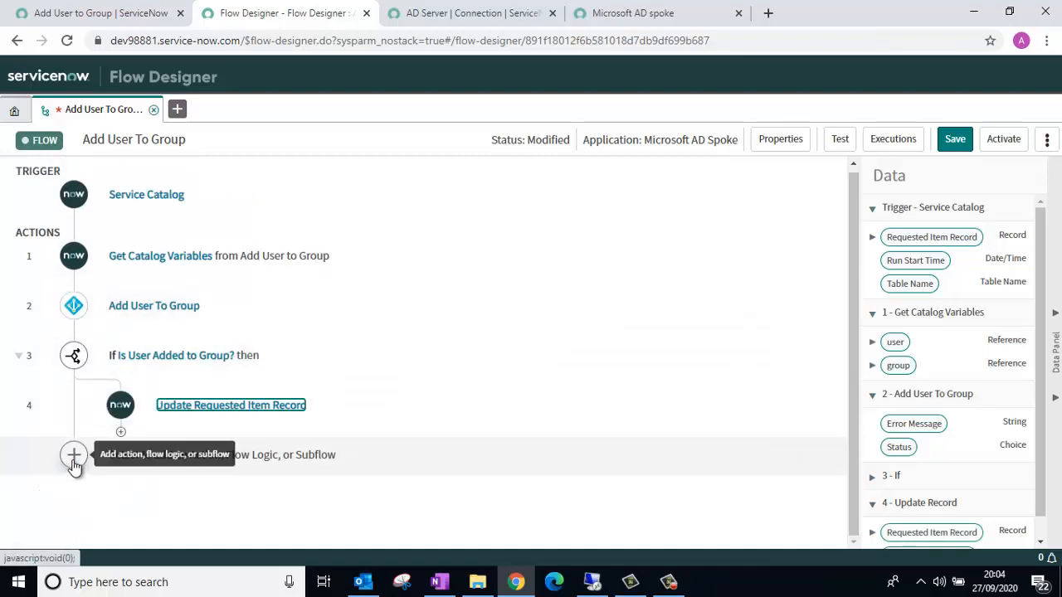
Add an Else flow logic step after the If block
click(73, 461)
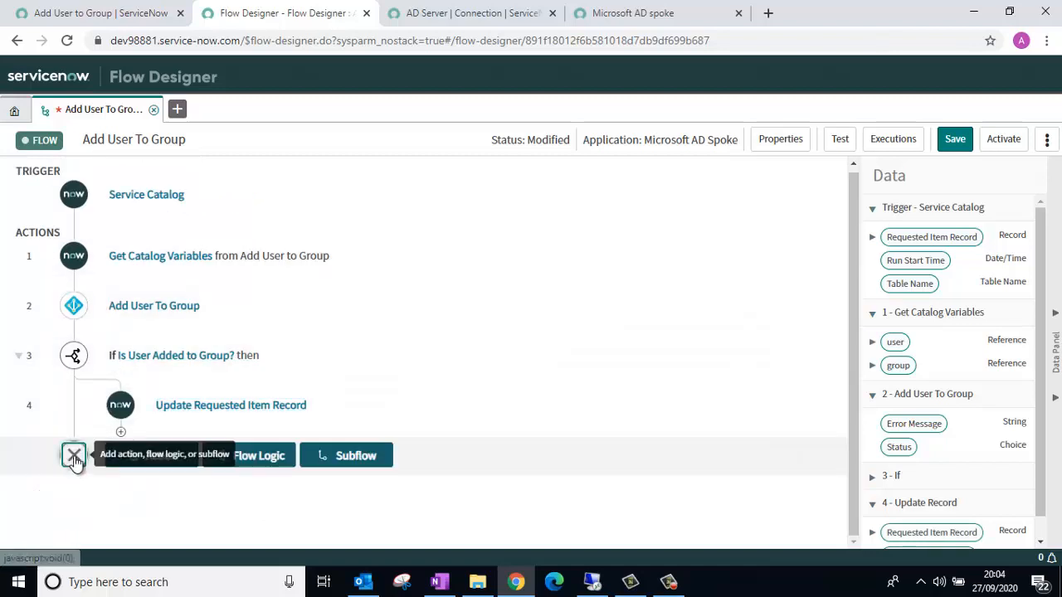
click(255, 461)
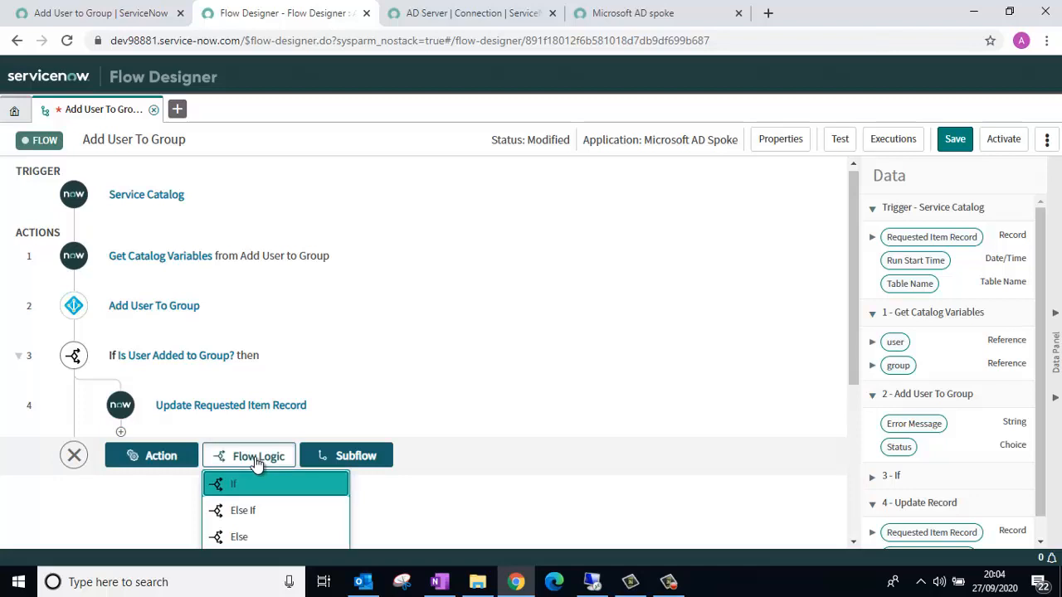
click(240, 537)
Add a Create Task action inside the Else branch, with Catalog Task [sc_task] as its table
scroll(190, 398, down, 1)
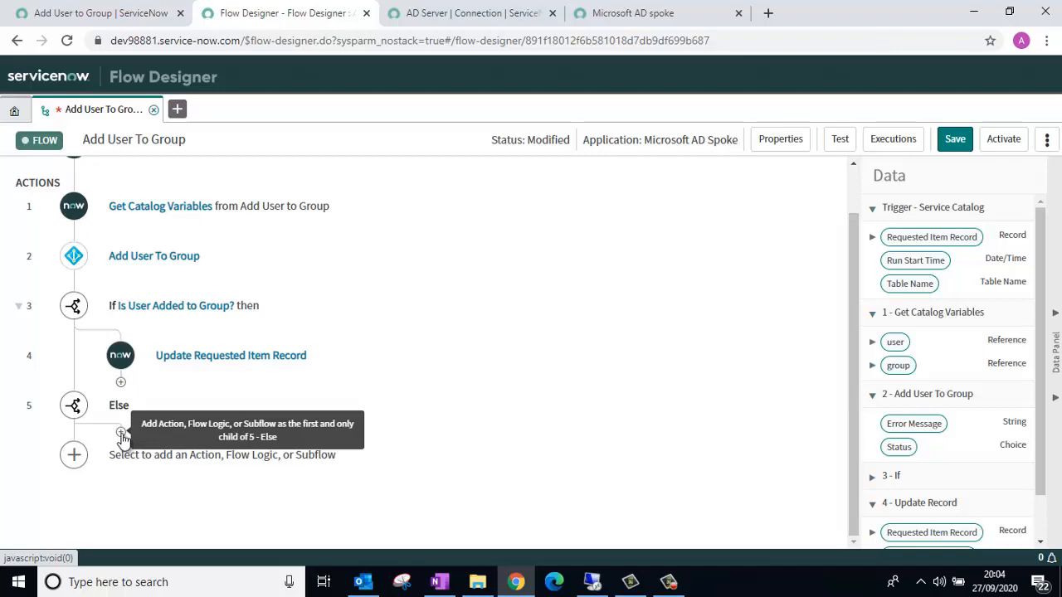
click(122, 434)
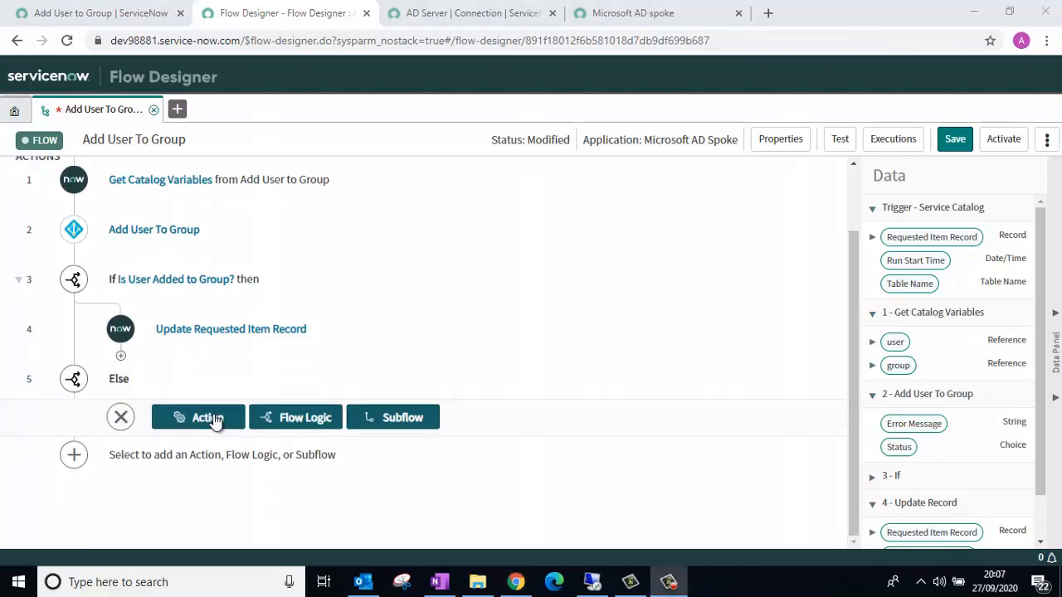
click(214, 419)
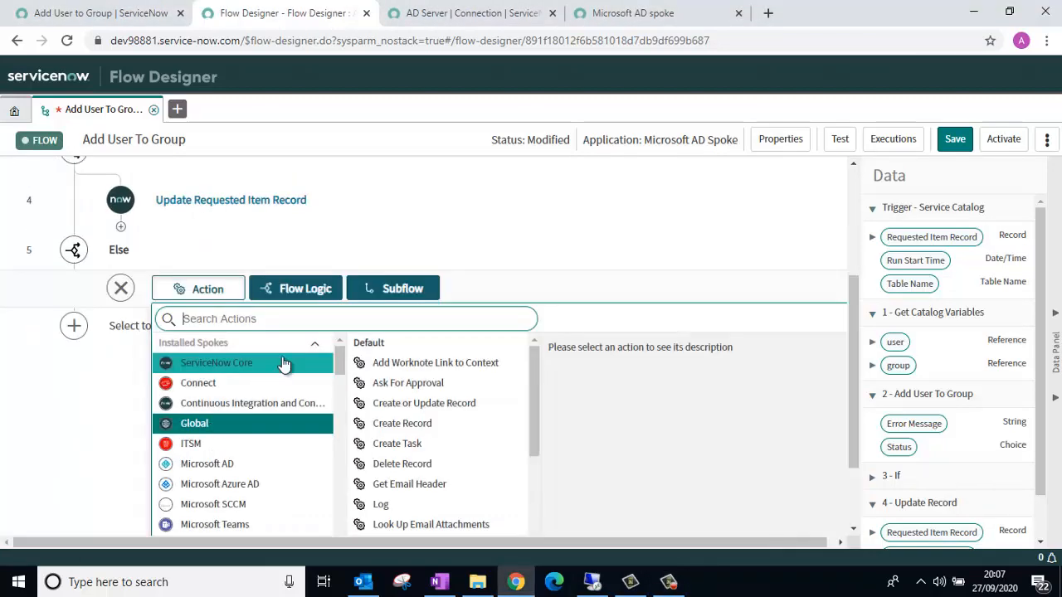
text(cre)
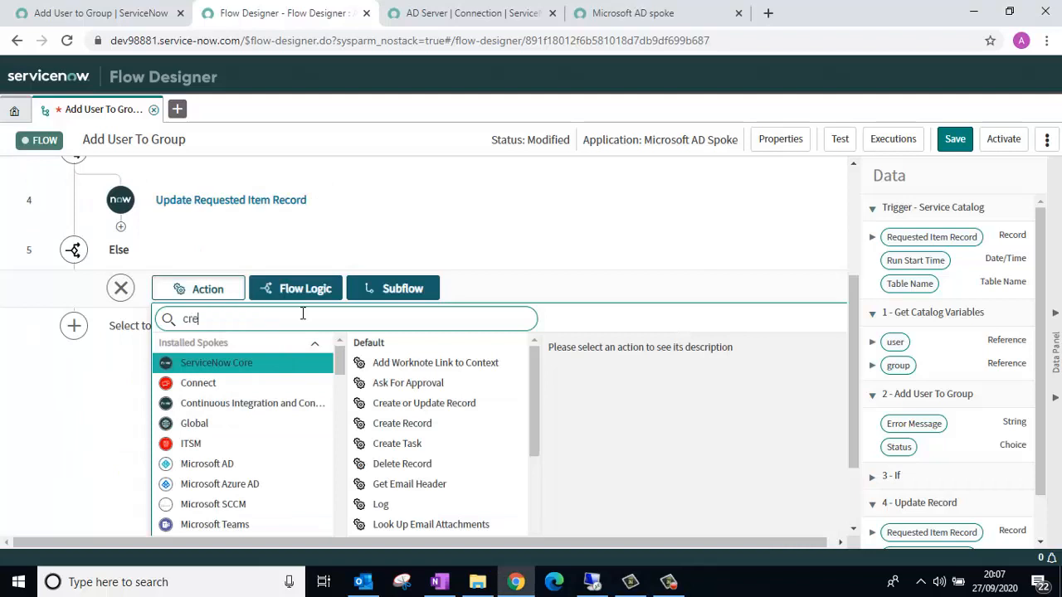
text(ate ta)
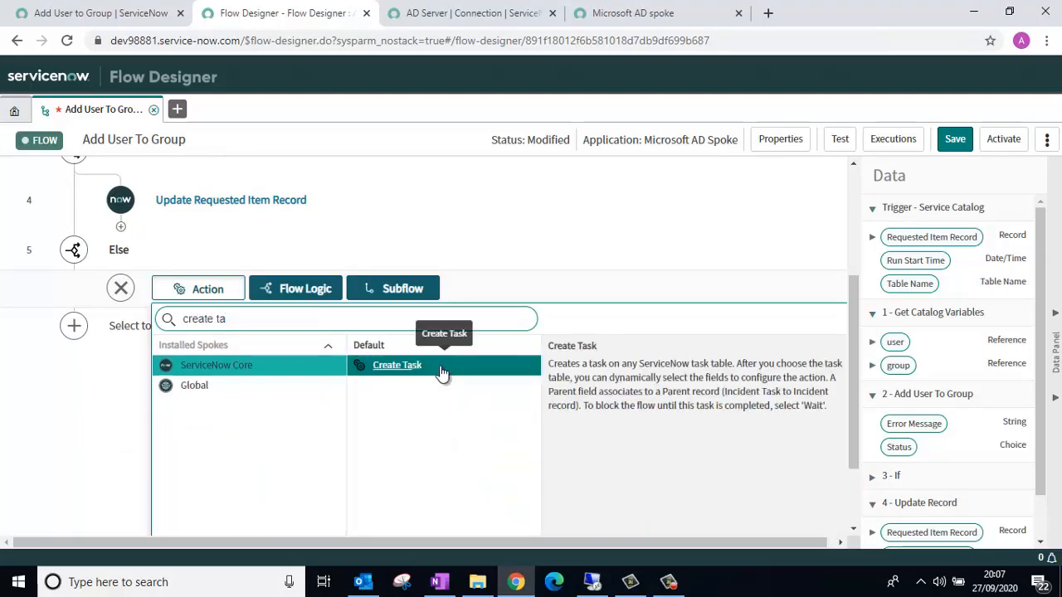
click(440, 369)
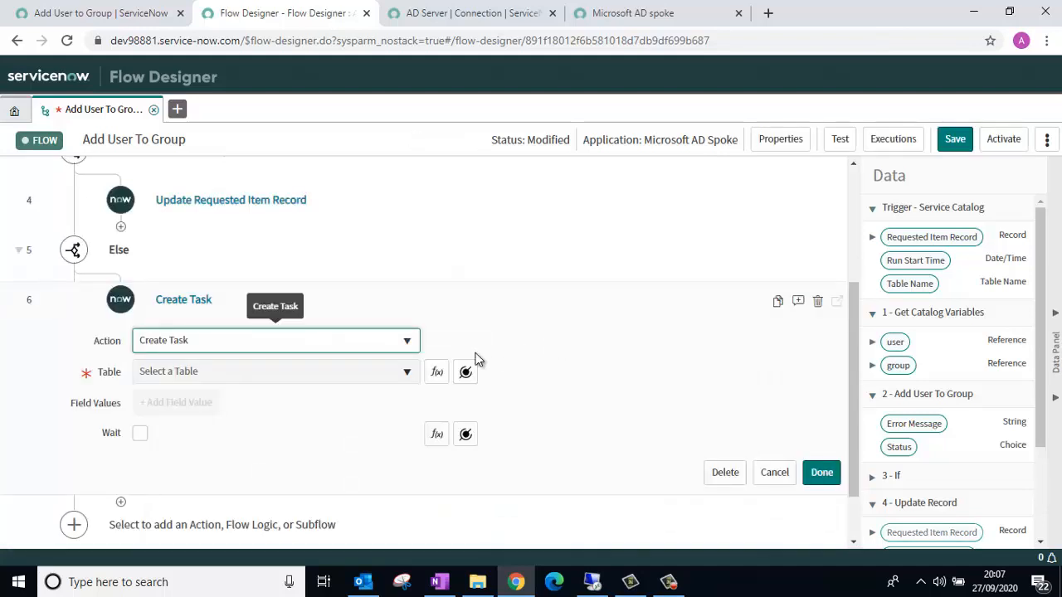
click(304, 372)
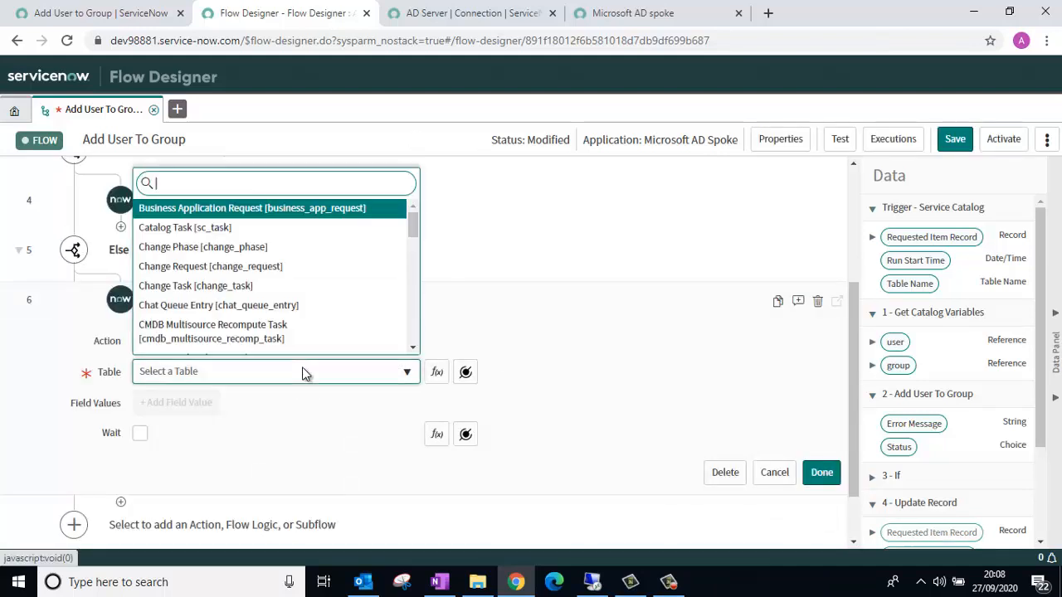
scroll(273, 257, down, 1)
click(268, 215)
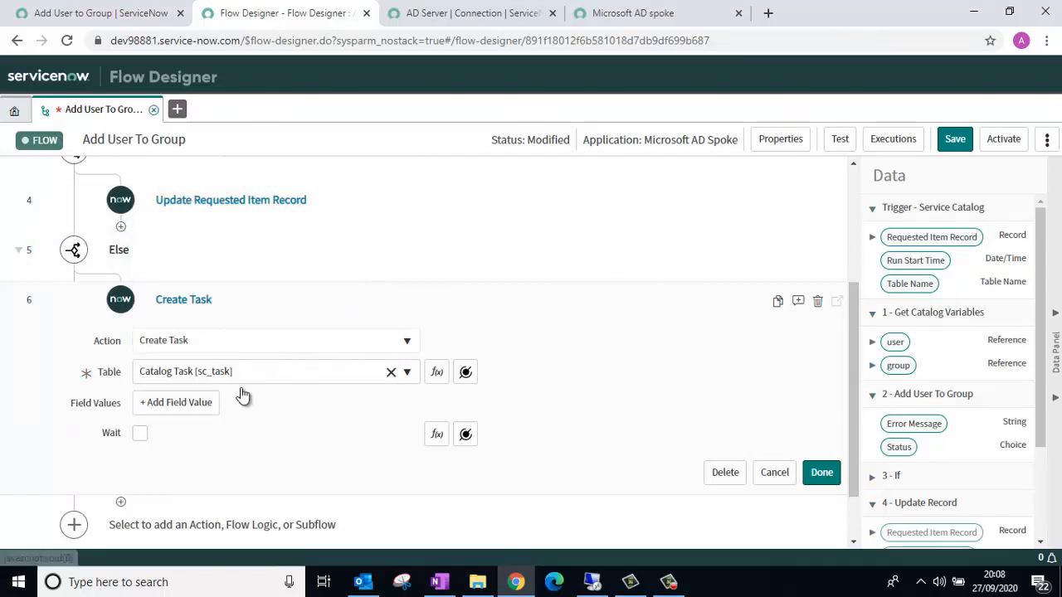
Add the Assignment group field to the Create Task action and set it to Service Desk
click(204, 403)
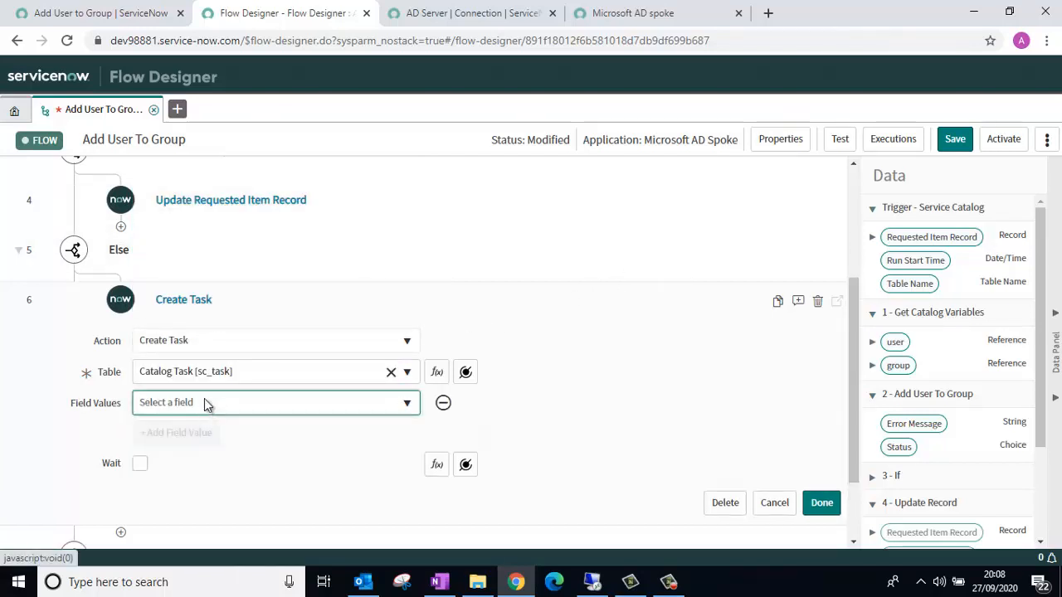
click(204, 403)
text(asss)
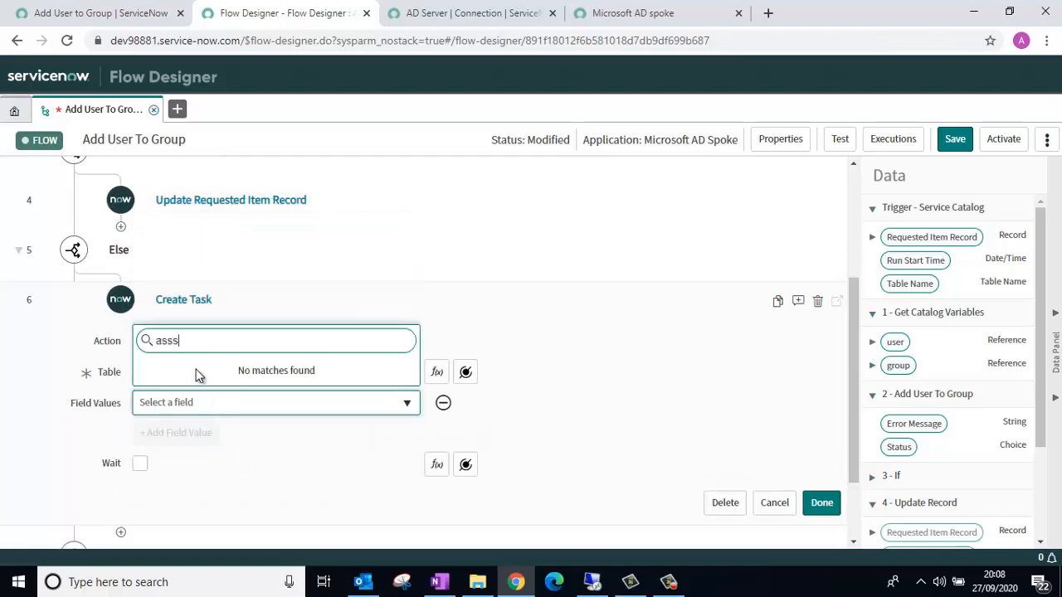
key(BackSpace)
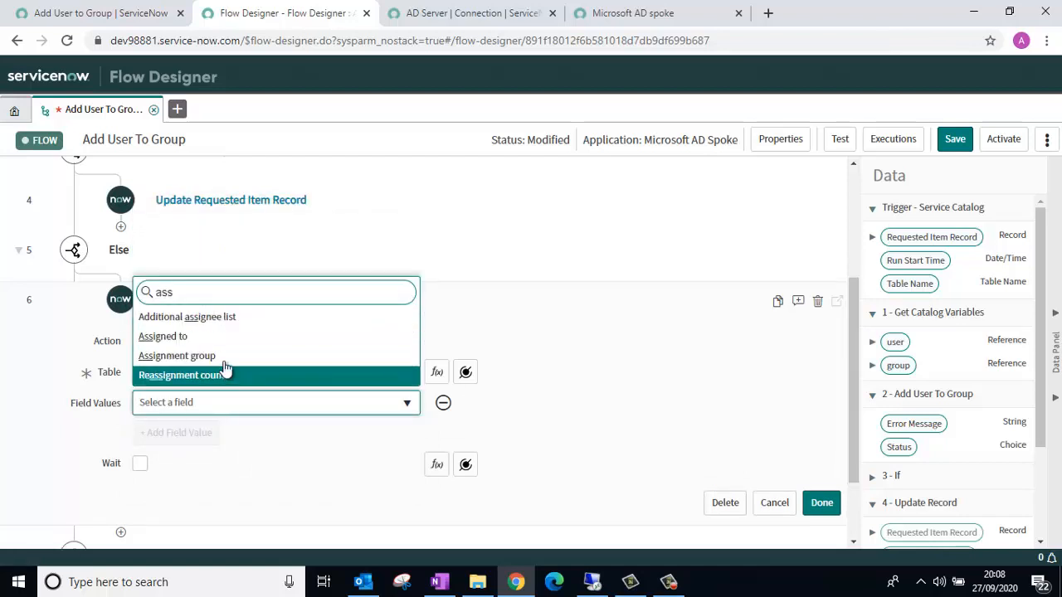
click(224, 355)
click(565, 405)
text(serv)
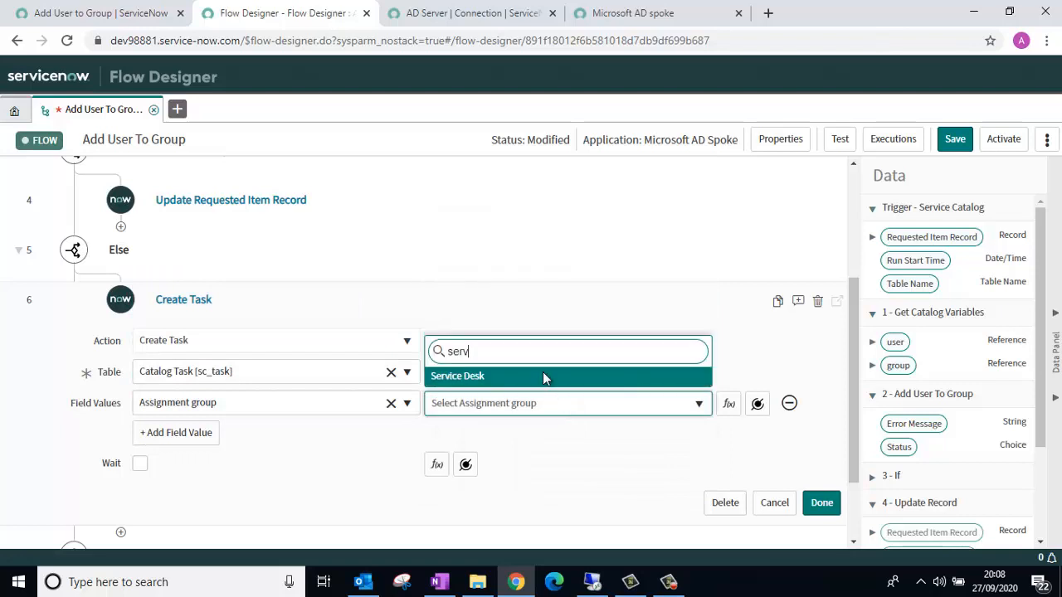
click(542, 373)
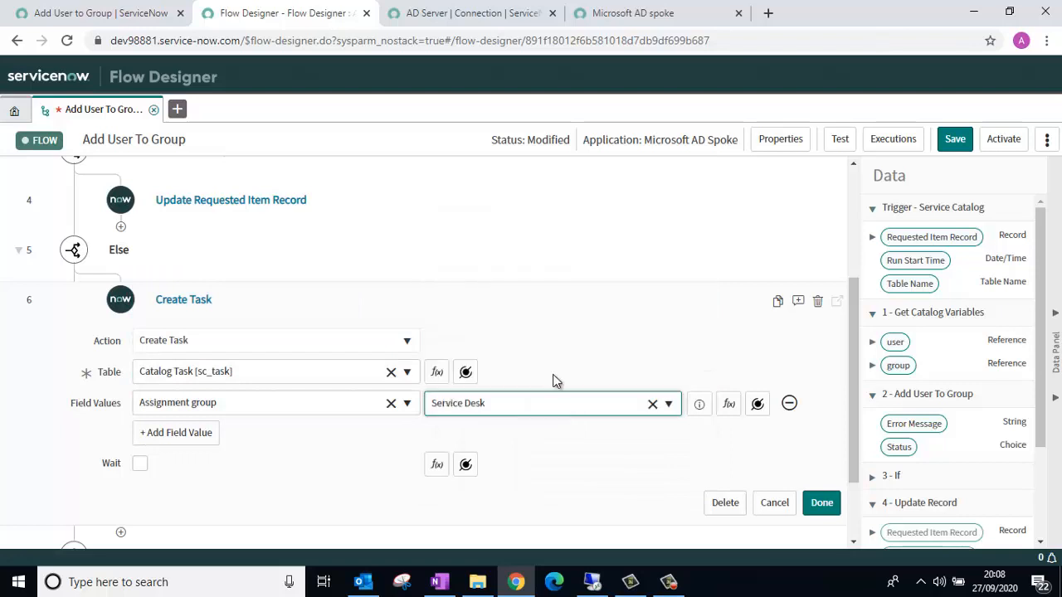
Add the task's Short description as "Error in transaction: " followed by the Add User To Group action's Error Message
click(174, 432)
click(188, 434)
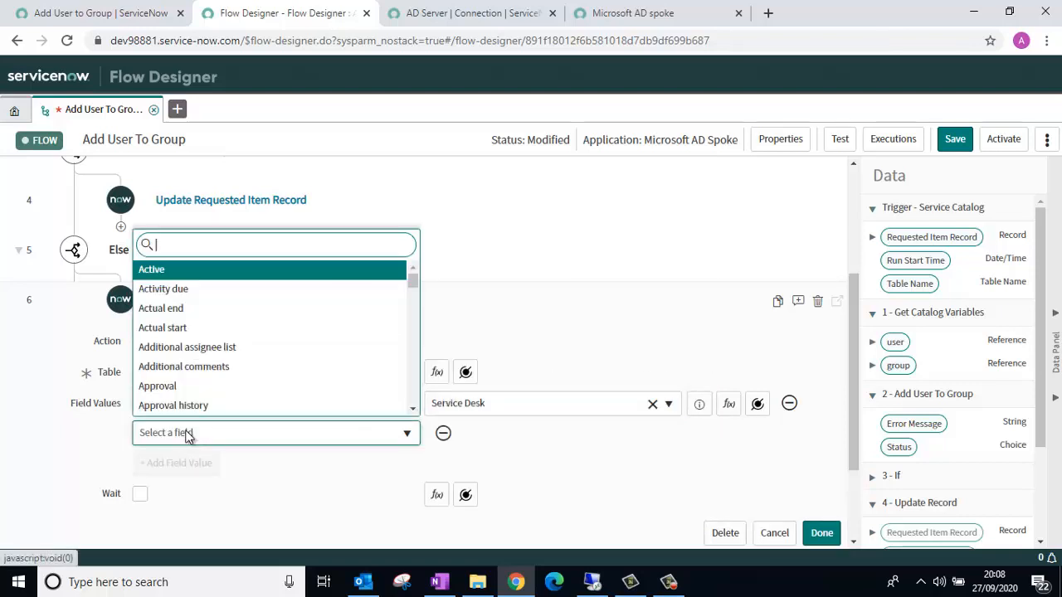
text(short)
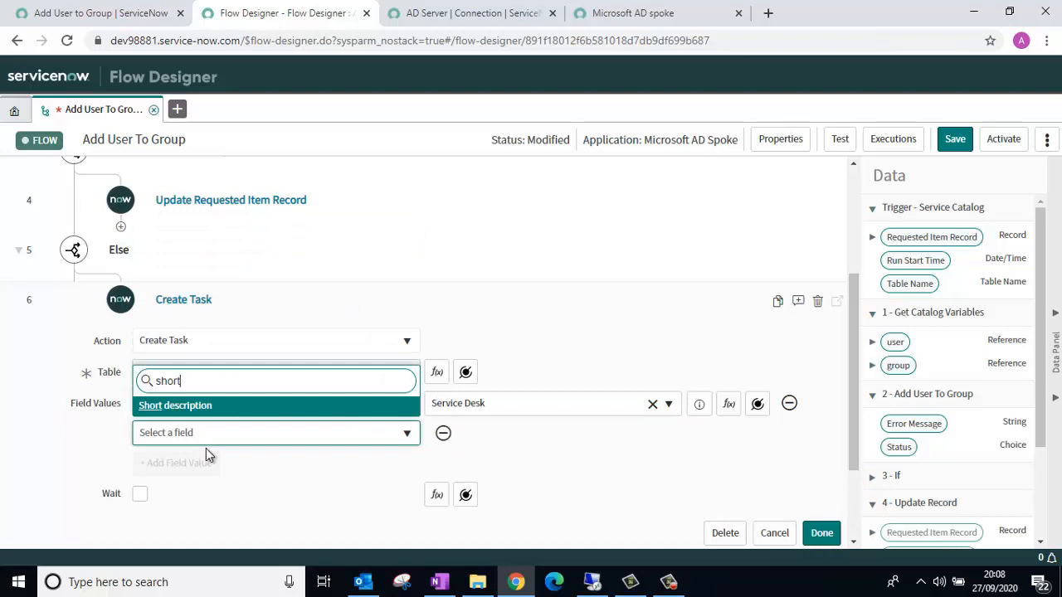
click(209, 407)
click(498, 435)
text(Error in transaction:)
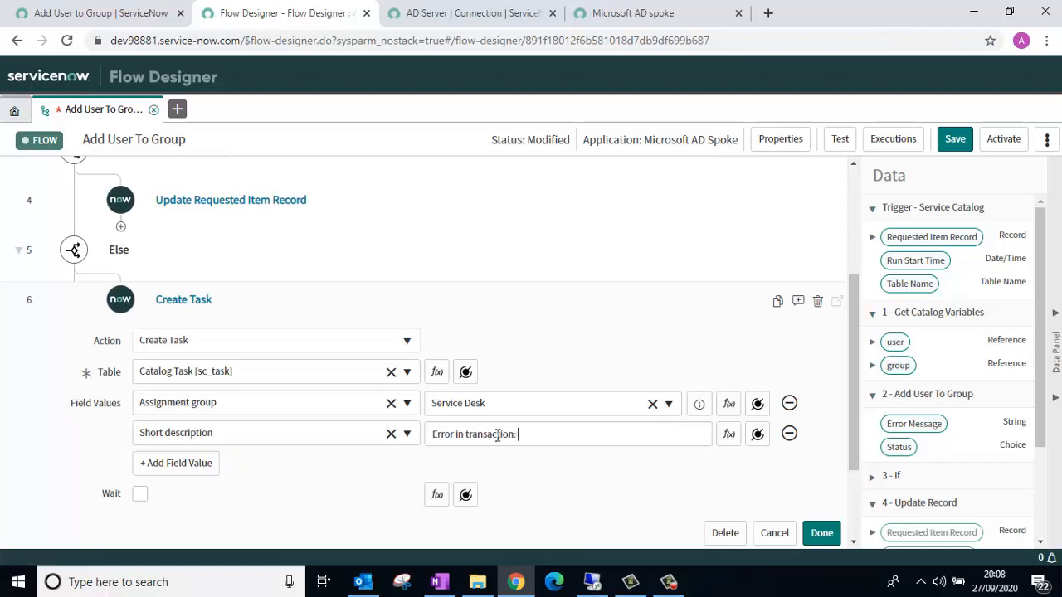
drag(942, 433, 651, 434)
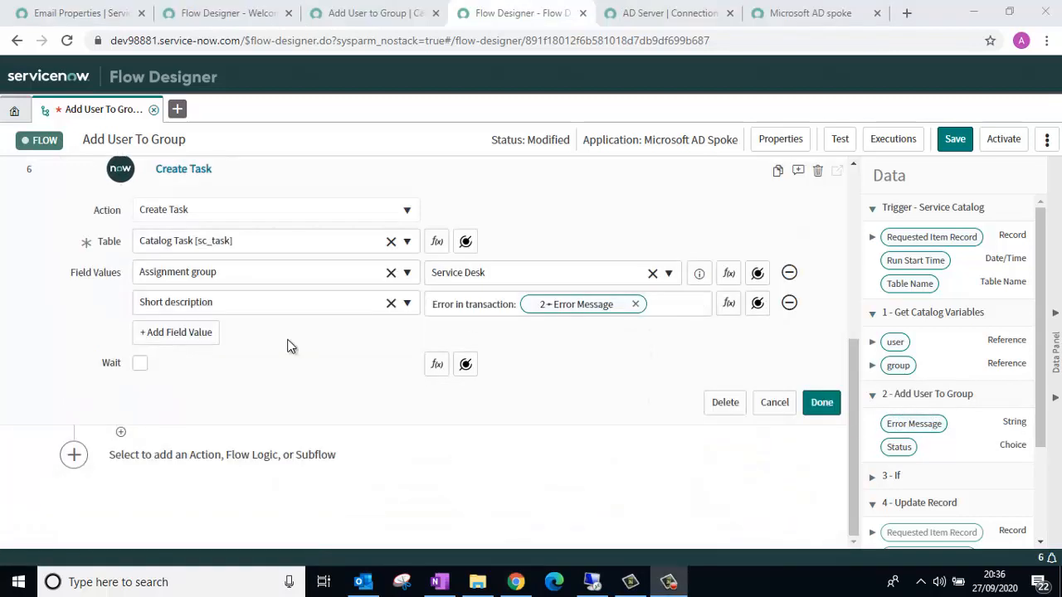
Add the Request item field to the task and map it to the trigger's Requested Item Record
click(194, 336)
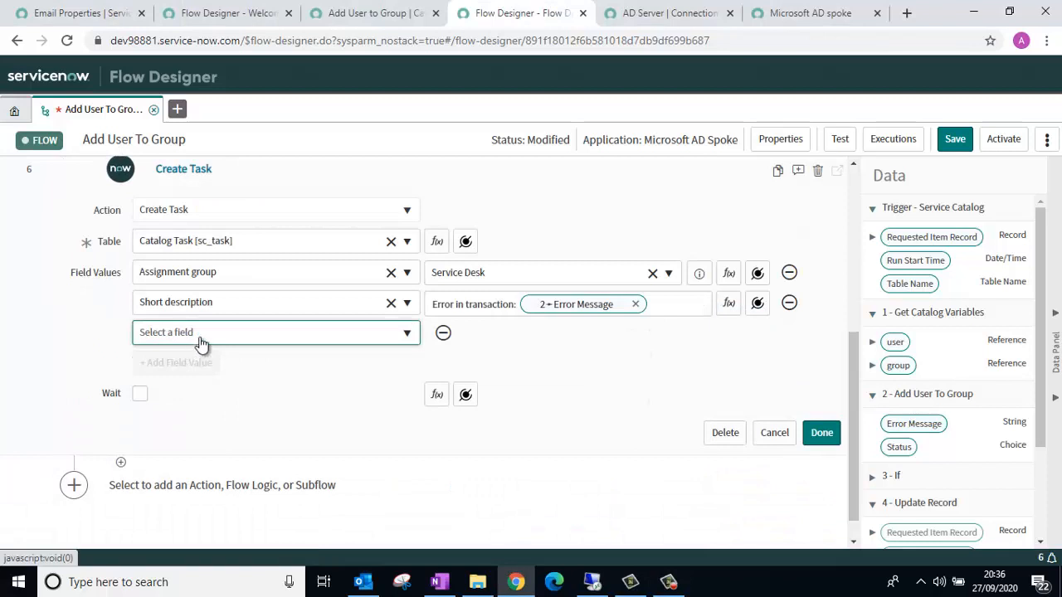
click(201, 334)
text(req)
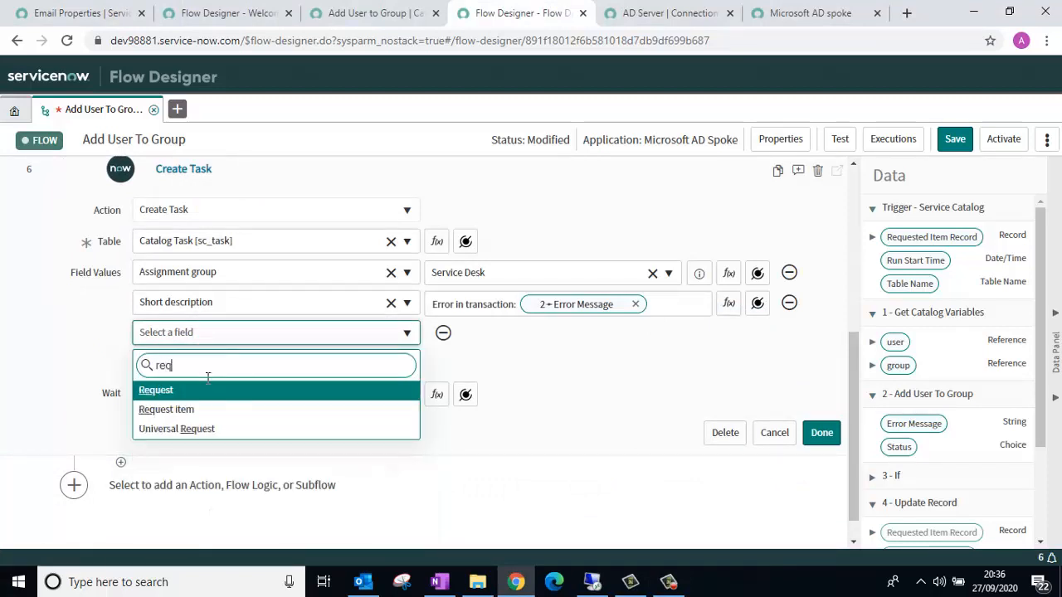
click(215, 408)
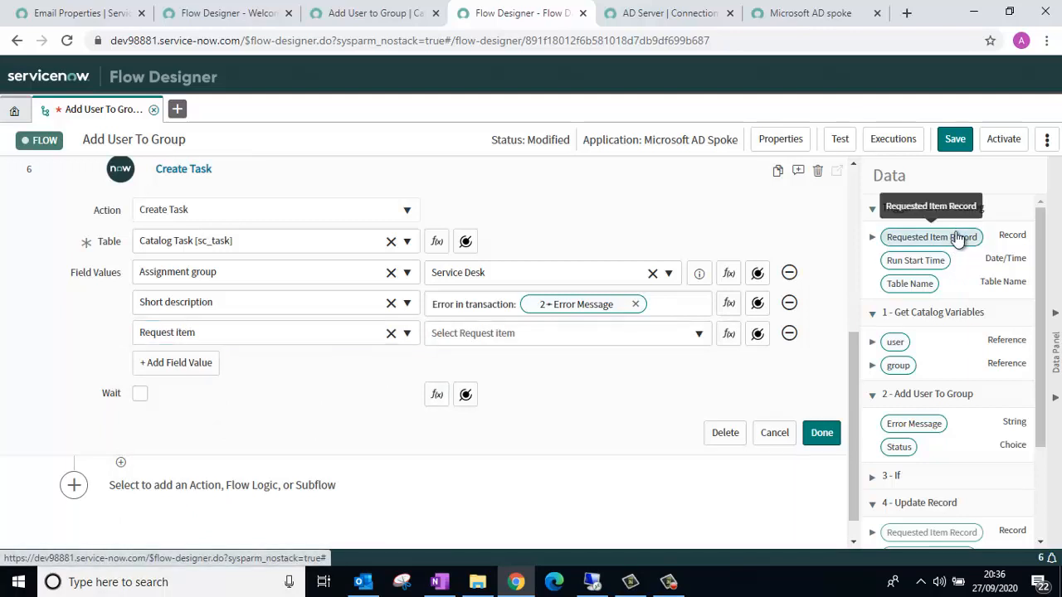
drag(959, 239, 571, 344)
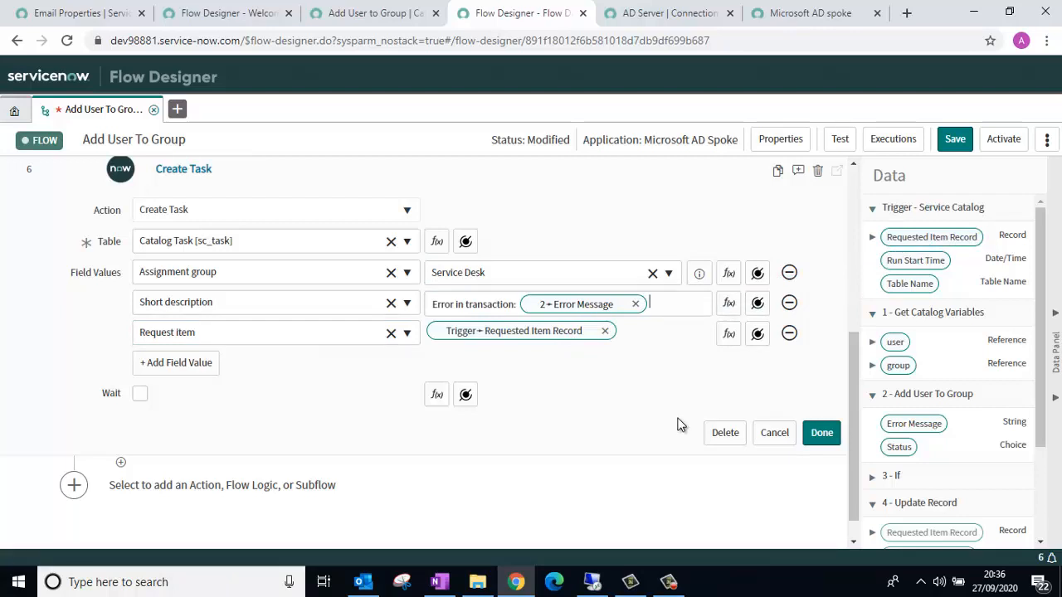
Save the Add User To Group flow and activate it so its trigger goes live
click(961, 138)
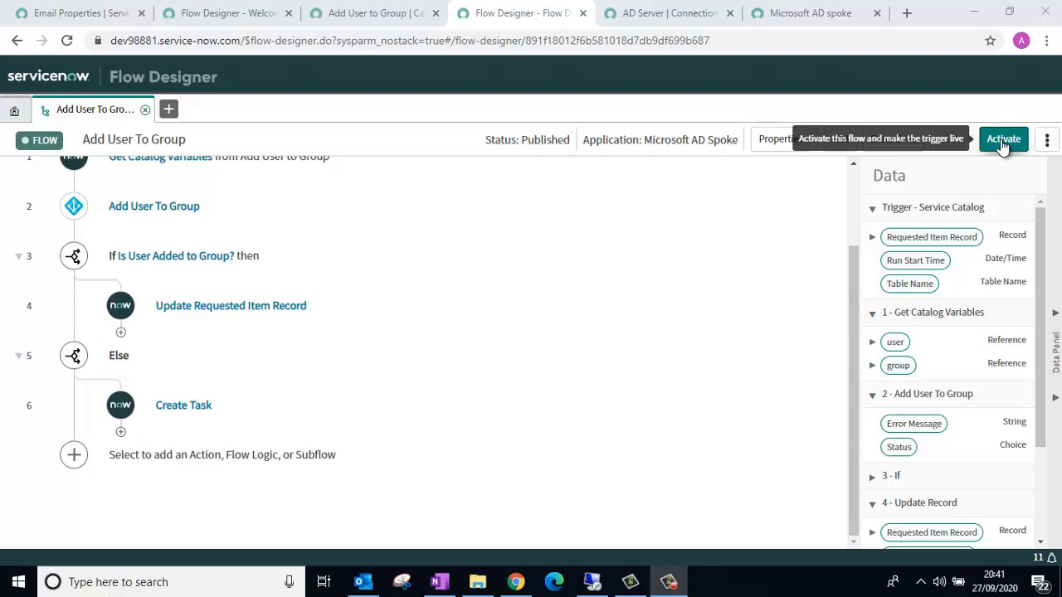
click(1003, 141)
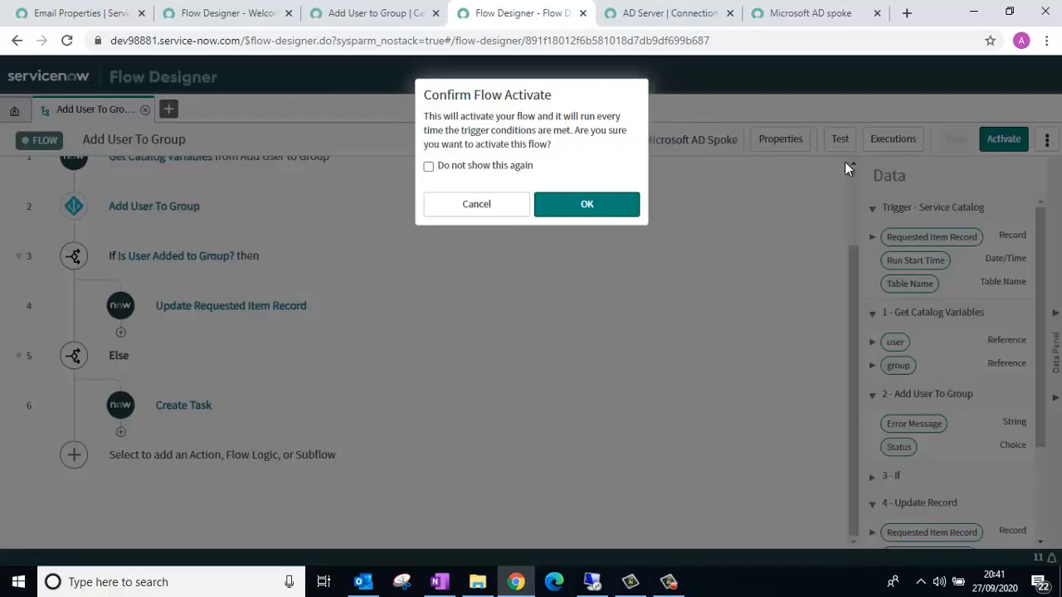
click(587, 206)
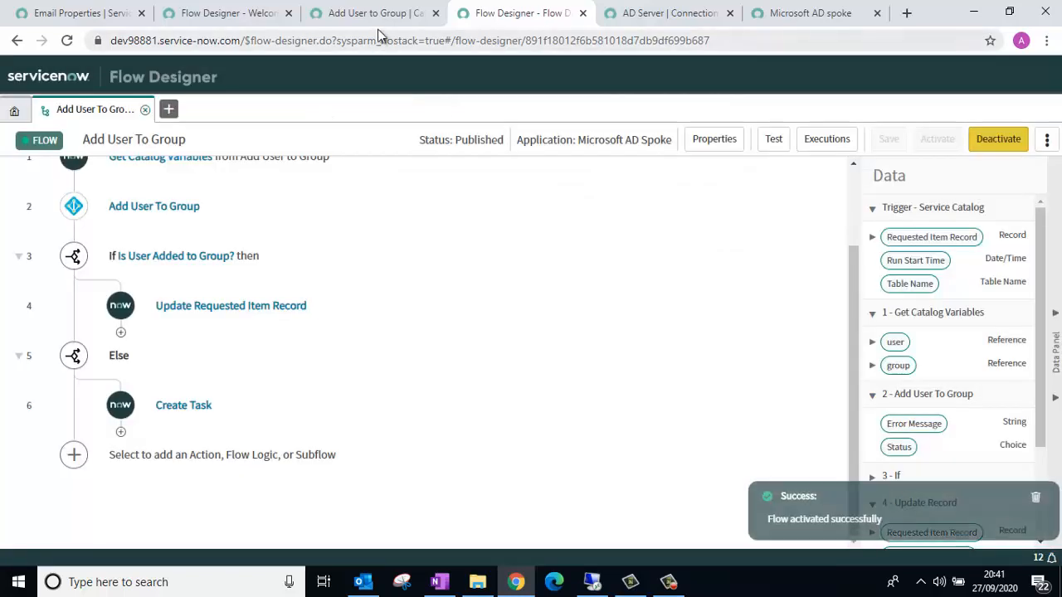
Assign the Add User To Group flow as the process engine of the Add User to Group catalog item and save the item
click(376, 18)
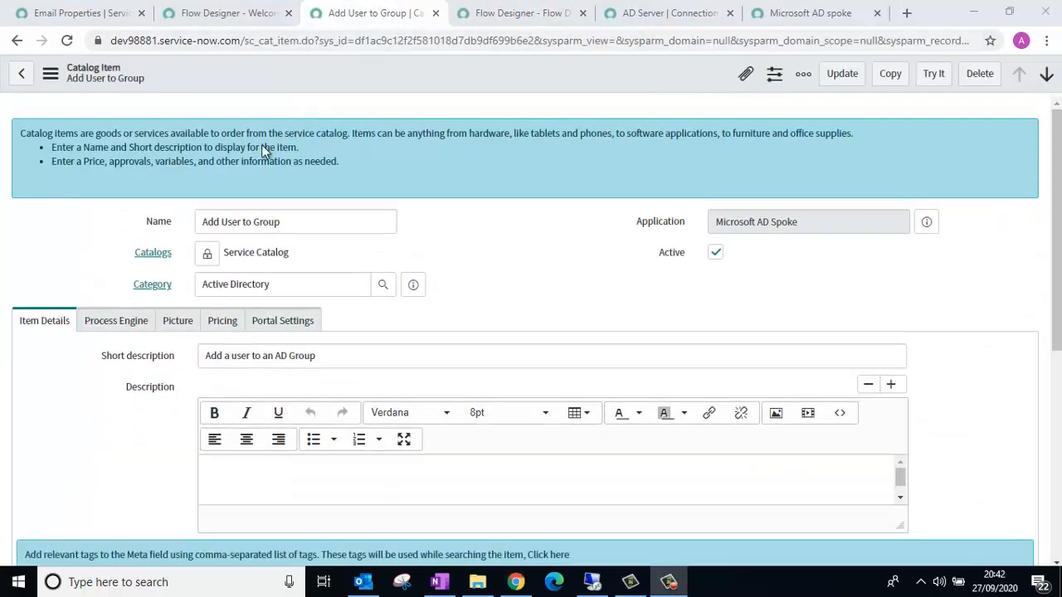
click(130, 324)
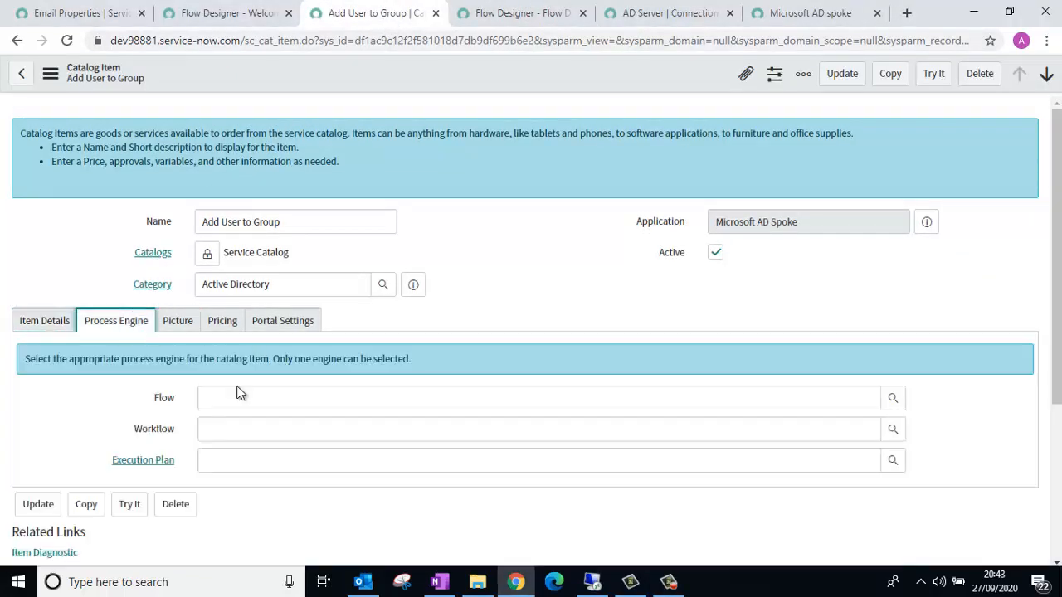
click(232, 401)
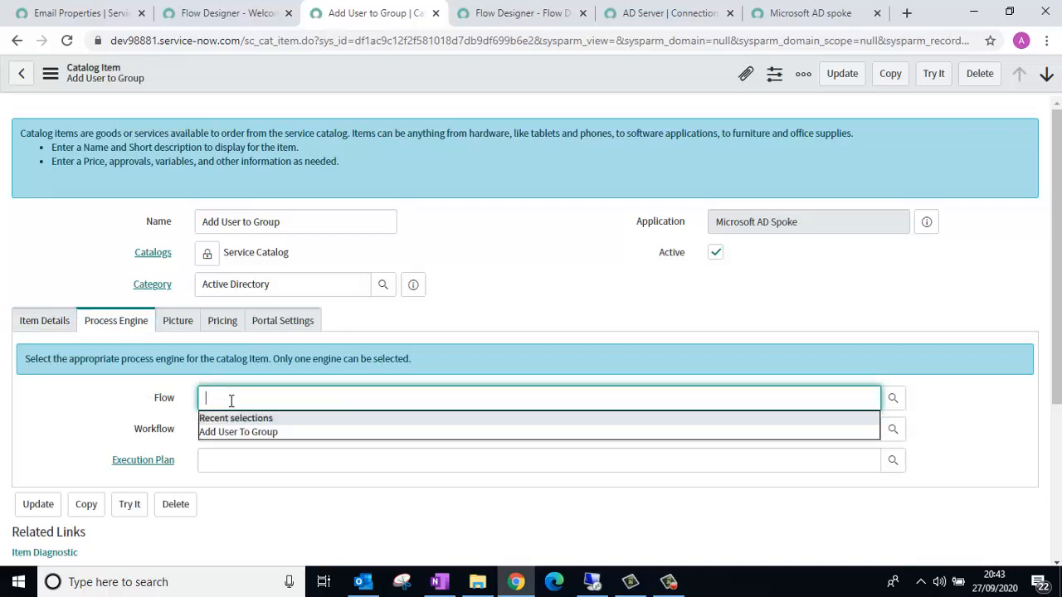
click(256, 431)
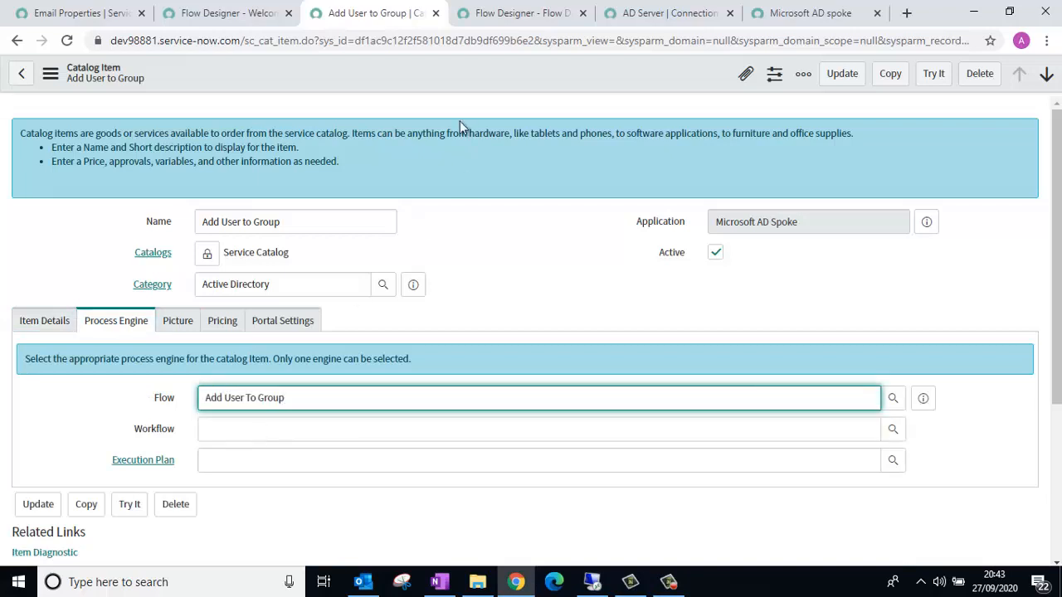
right_click(431, 71)
click(446, 81)
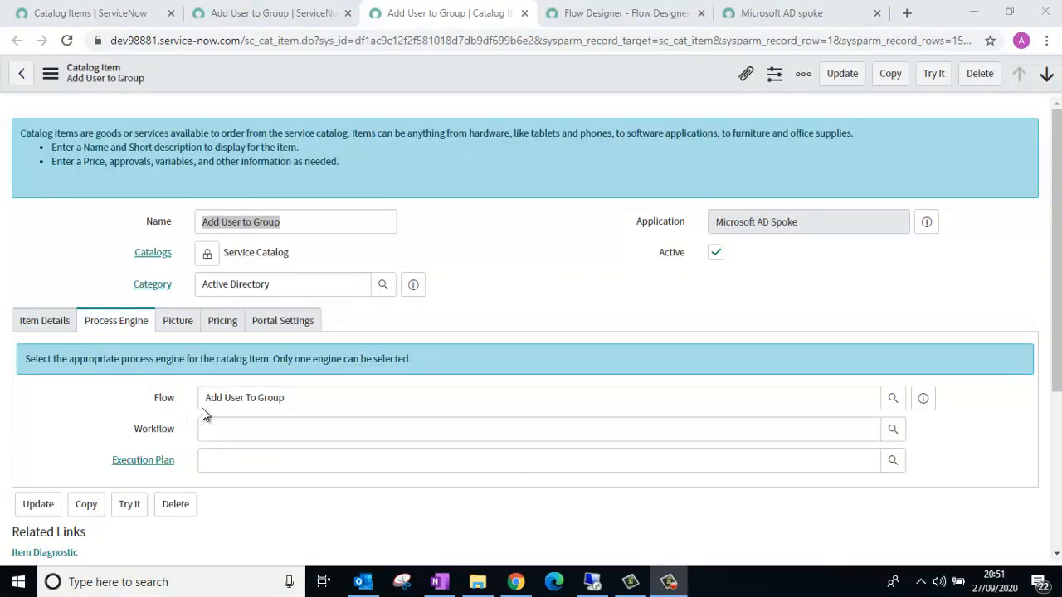
Switch to Active Directory Users and Computers on the remote server, check the Application Development group's members, and return to the catalog order form
click(270, 17)
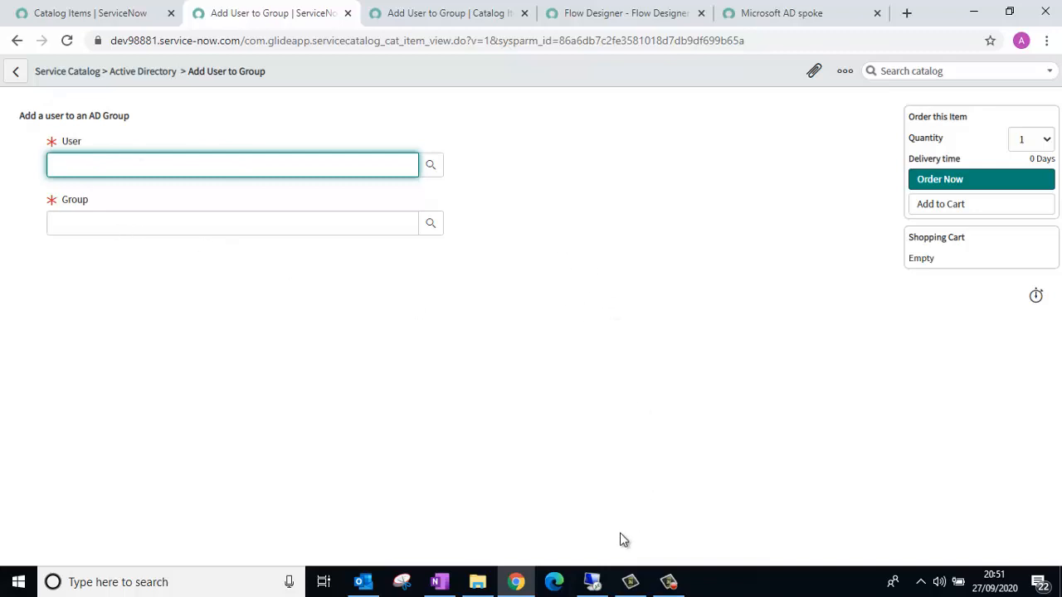
click(593, 582)
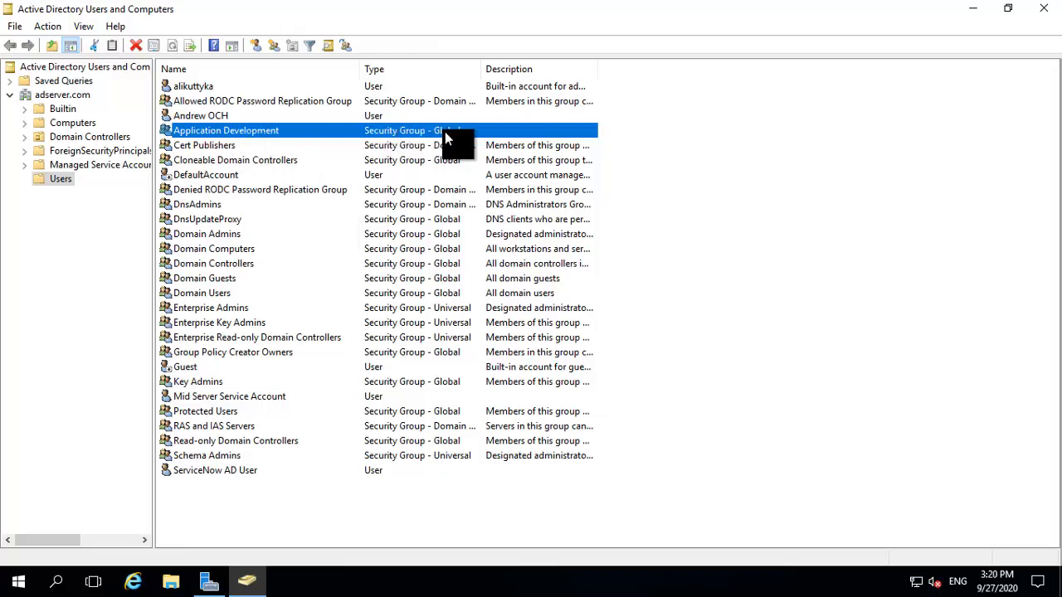
double_click(262, 136)
click(326, 91)
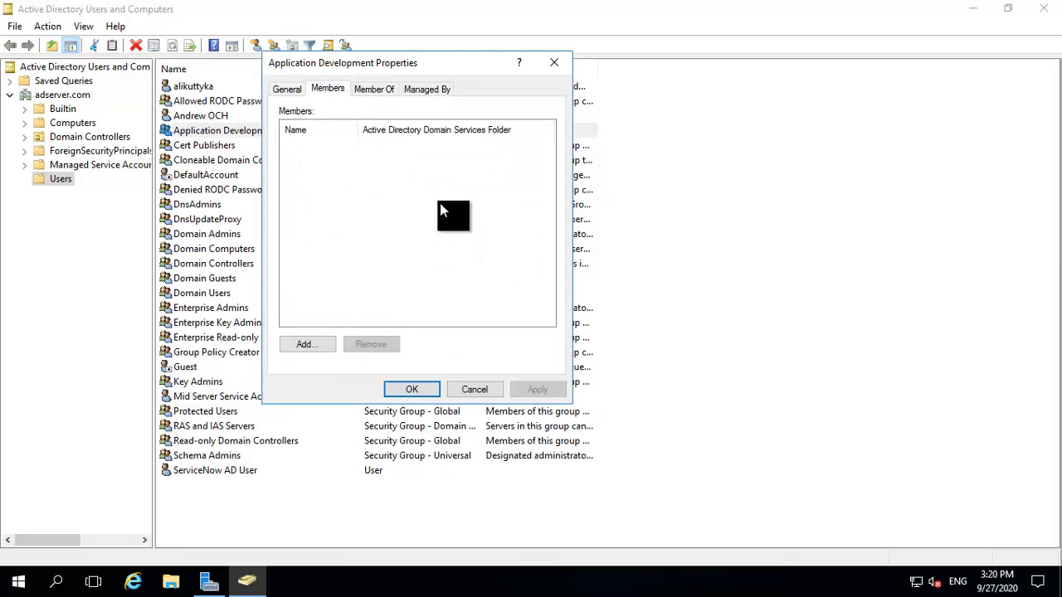
mouse_move(529, 8)
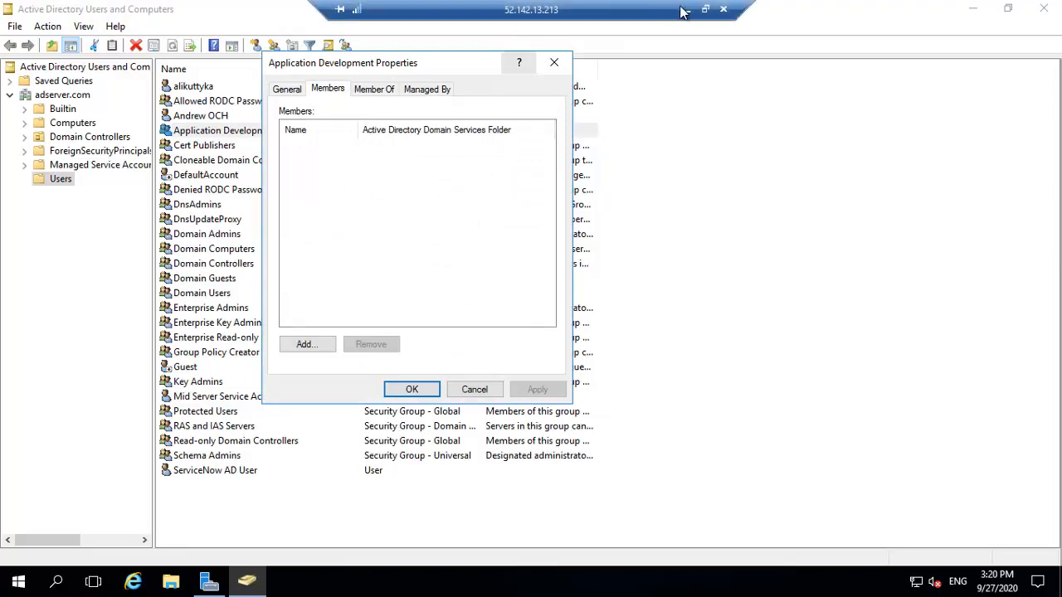
click(687, 9)
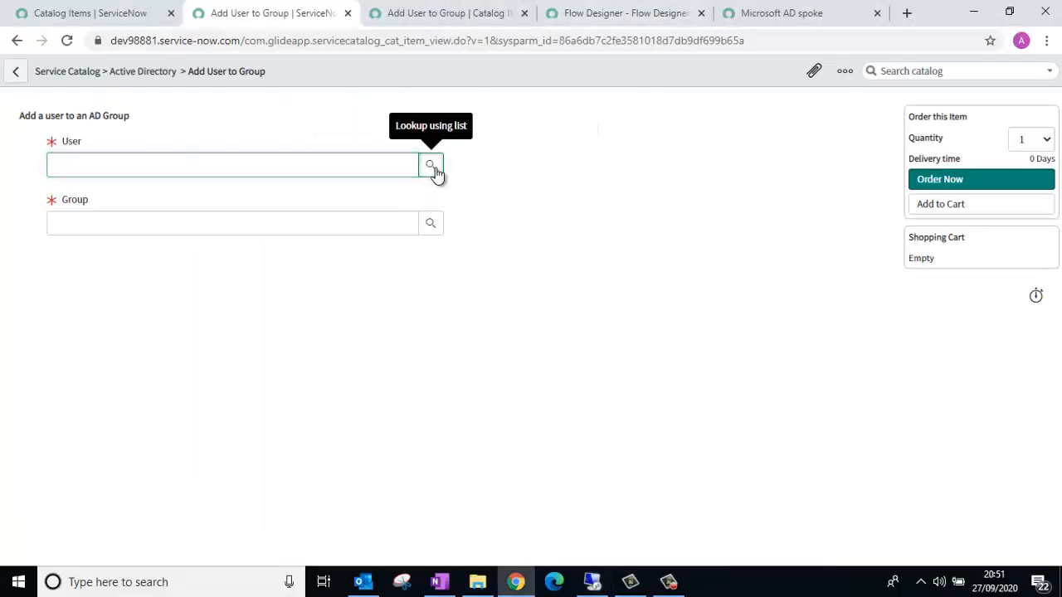
Fill in the catalog form with a user who exists in Active Directory and the Application Development group, and order the item
click(431, 167)
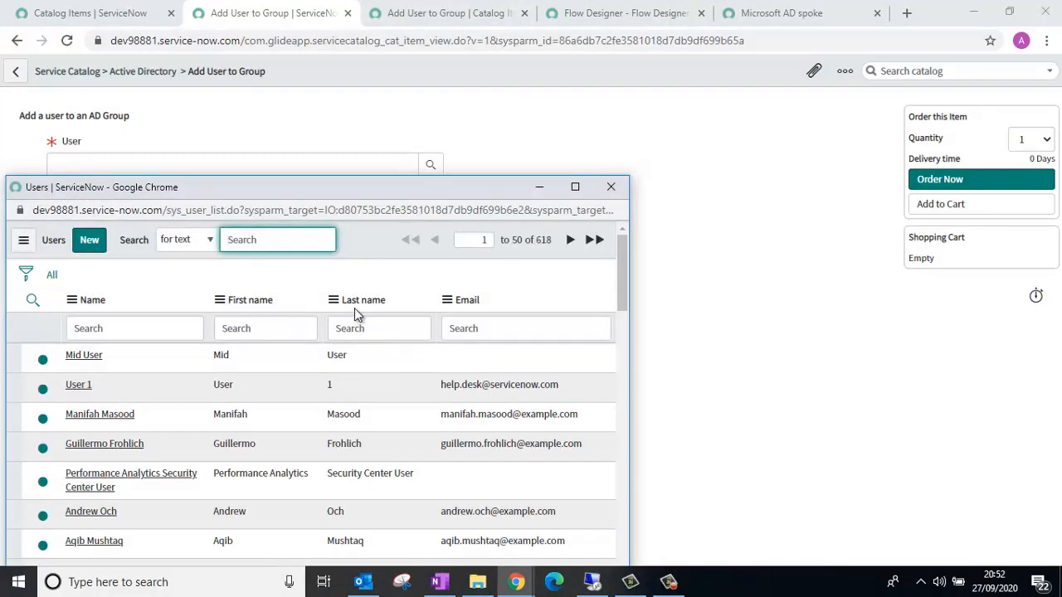
scroll(161, 415, down, 1)
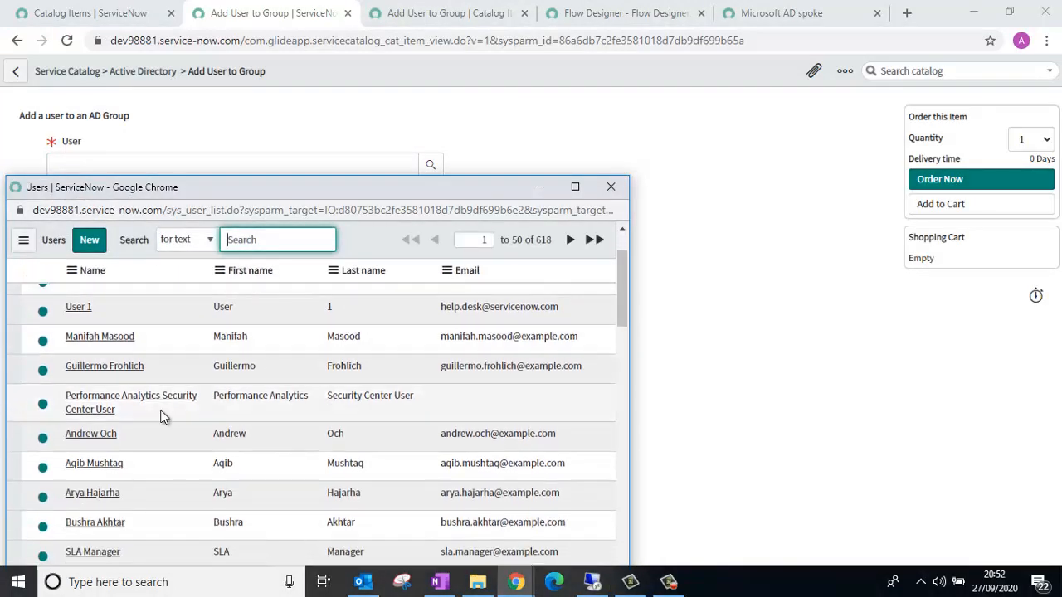
click(98, 442)
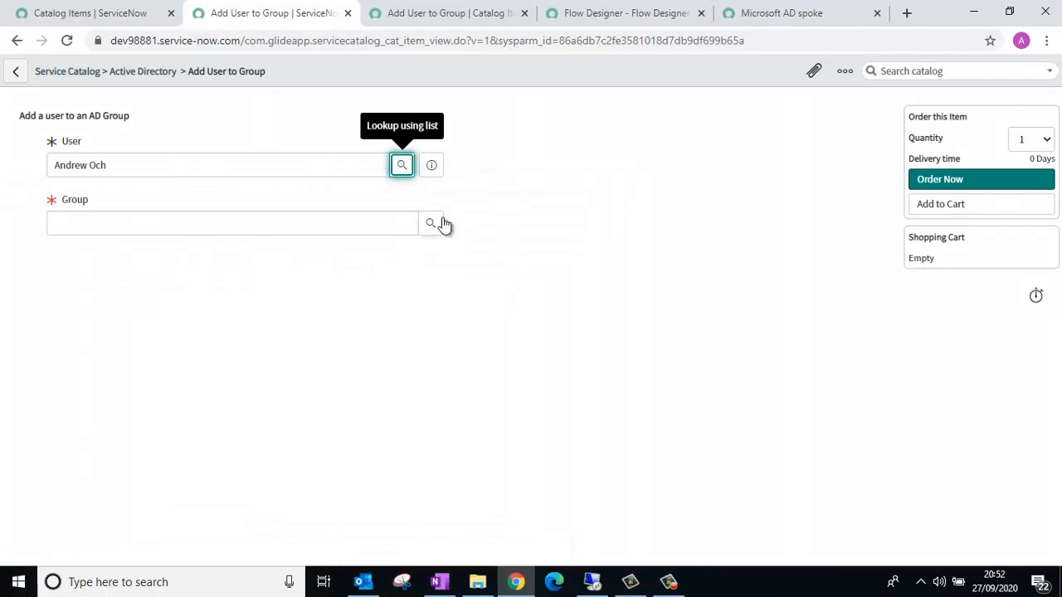
click(440, 222)
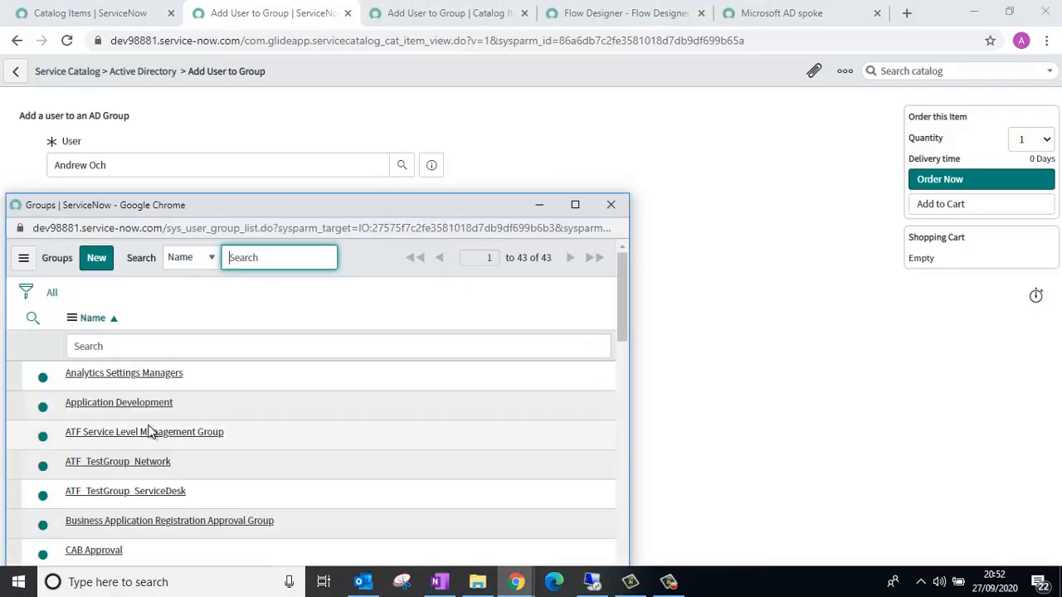
click(149, 406)
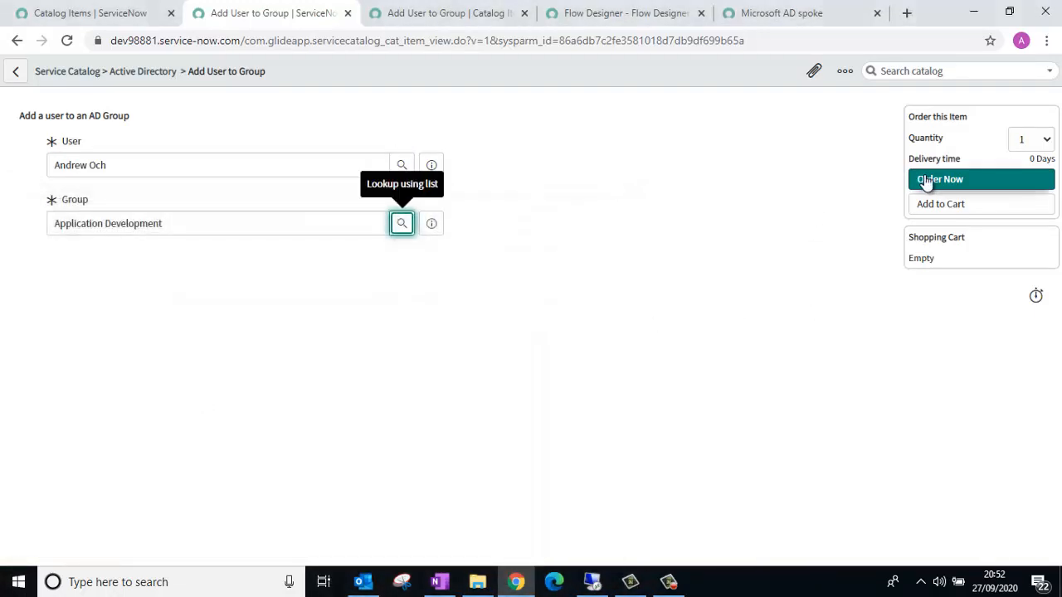
click(928, 179)
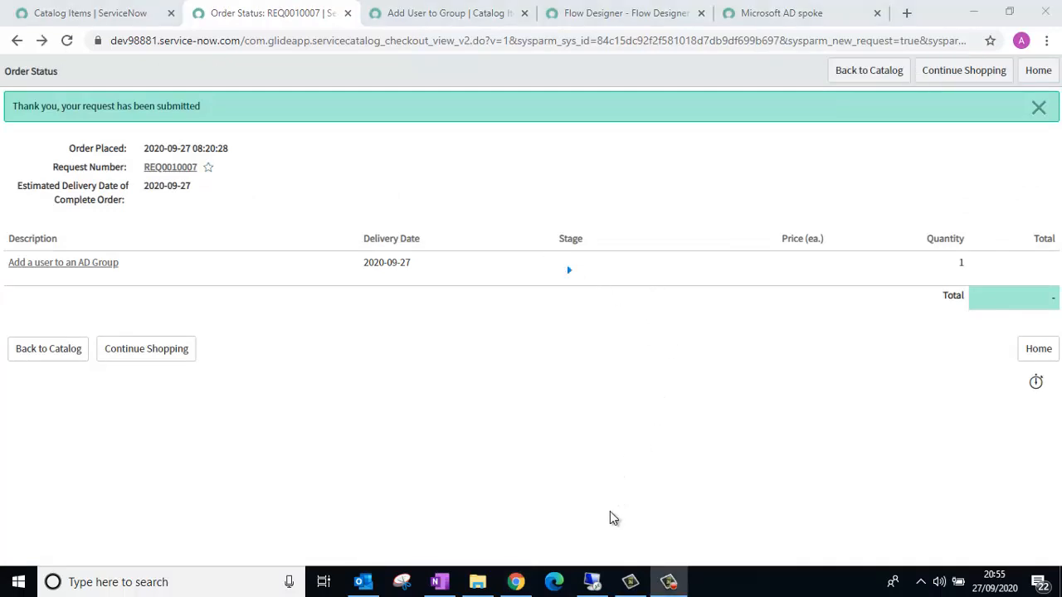
Recheck the members of the Application Development group in Active Directory Users and Computers, then return to the ServiceNow order status
click(593, 582)
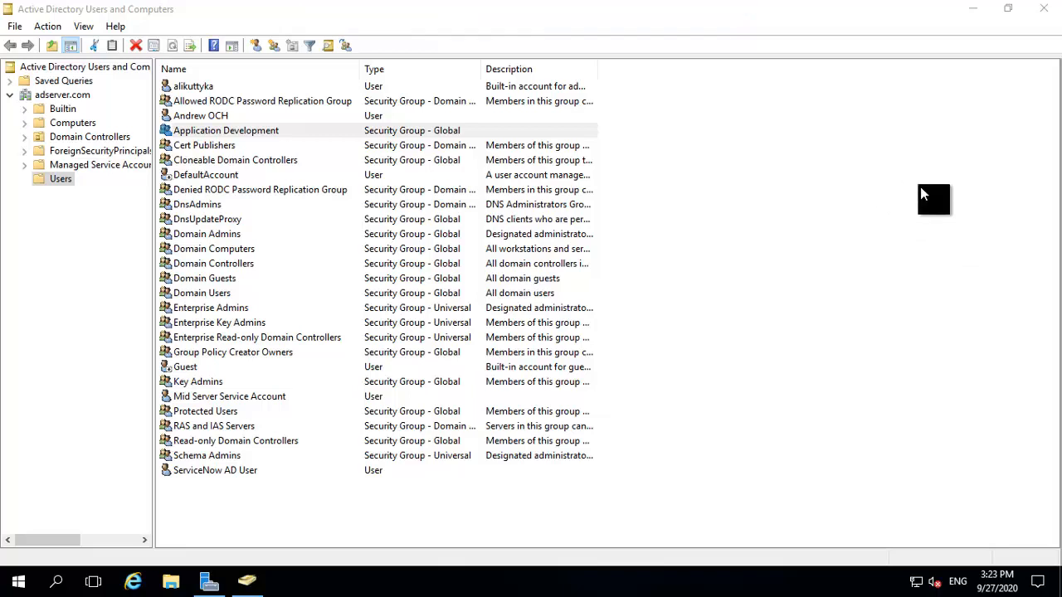
double_click(266, 132)
click(322, 92)
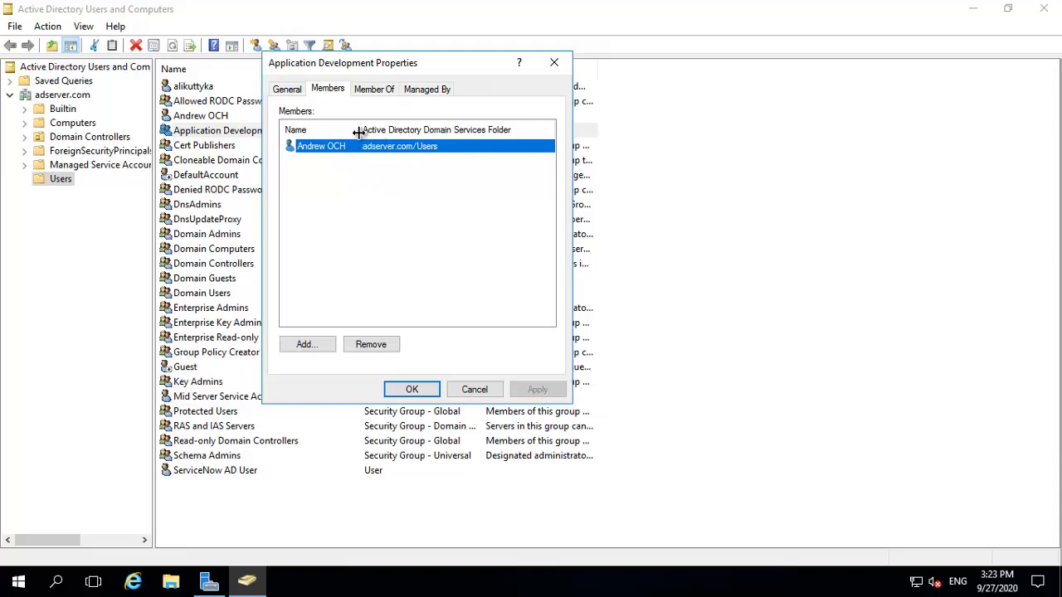
drag(357, 133, 396, 131)
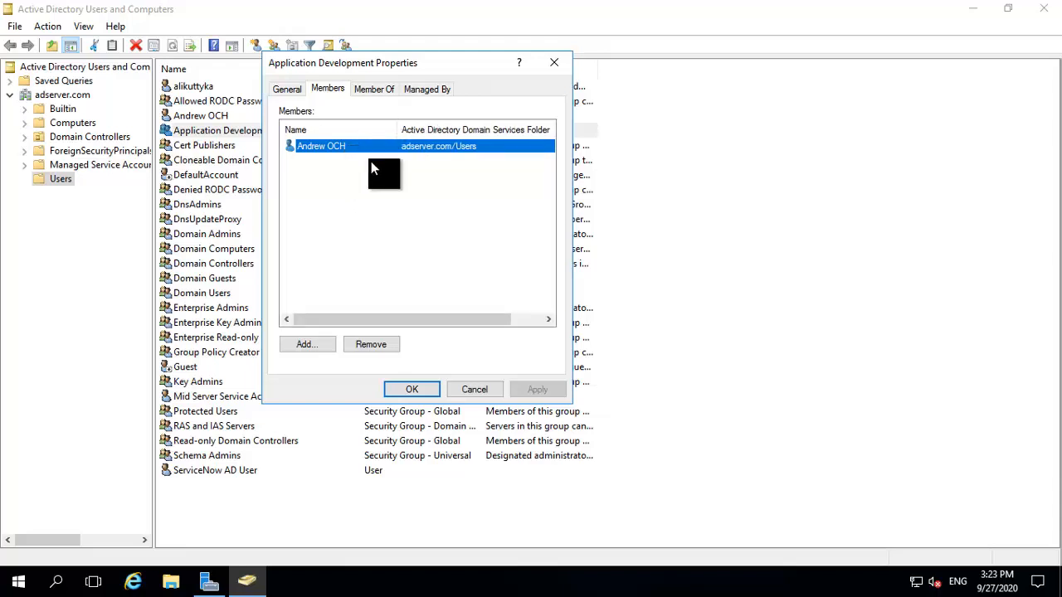
click(499, 392)
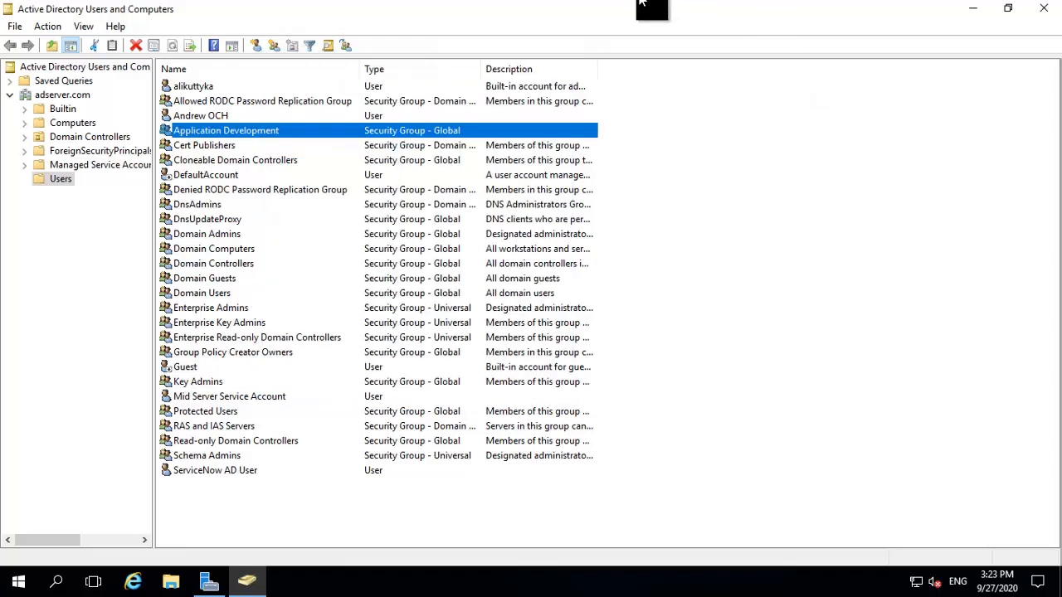
mouse_move(648, 4)
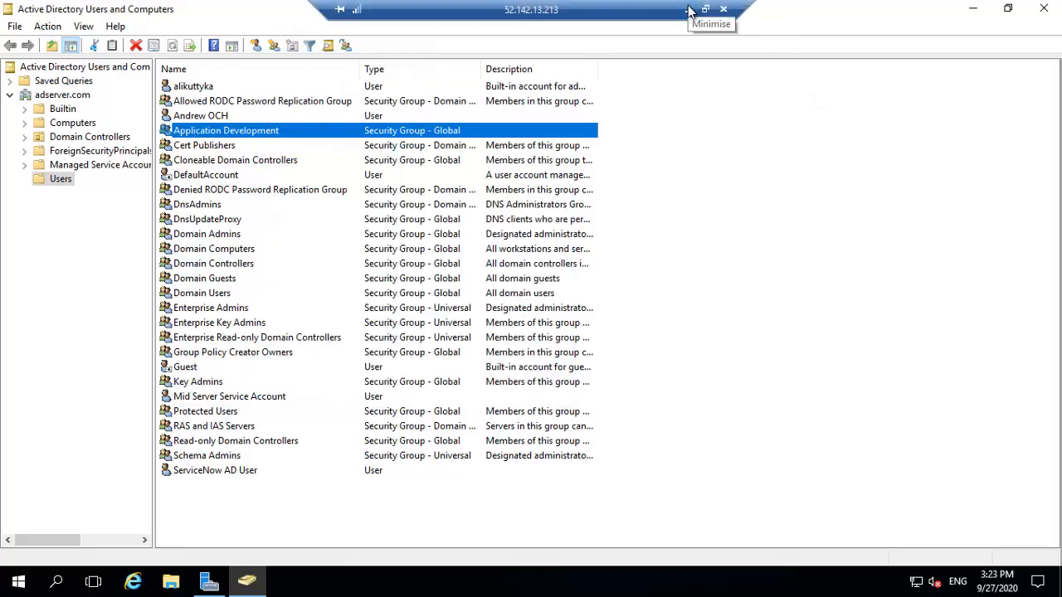
click(689, 9)
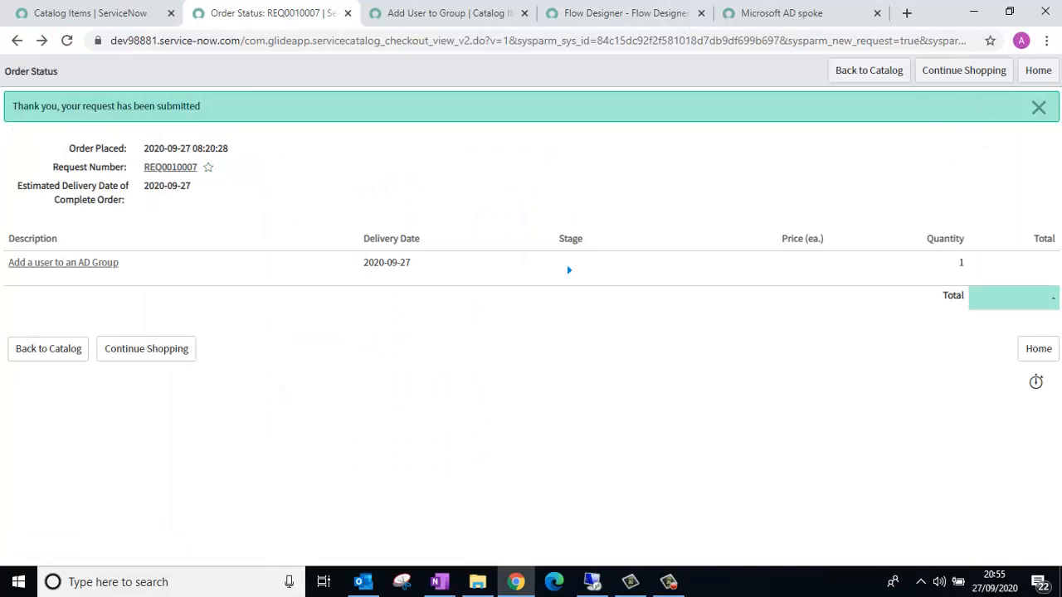
Order the Add User to Group item again for a different user who has no Active Directory account, with the Application Development group
click(17, 40)
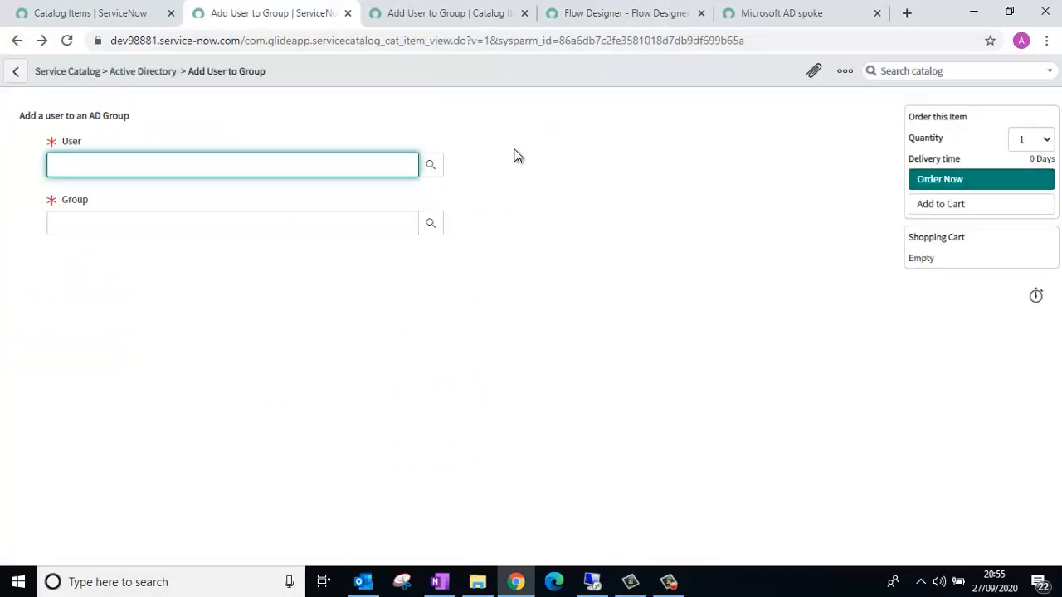
click(431, 164)
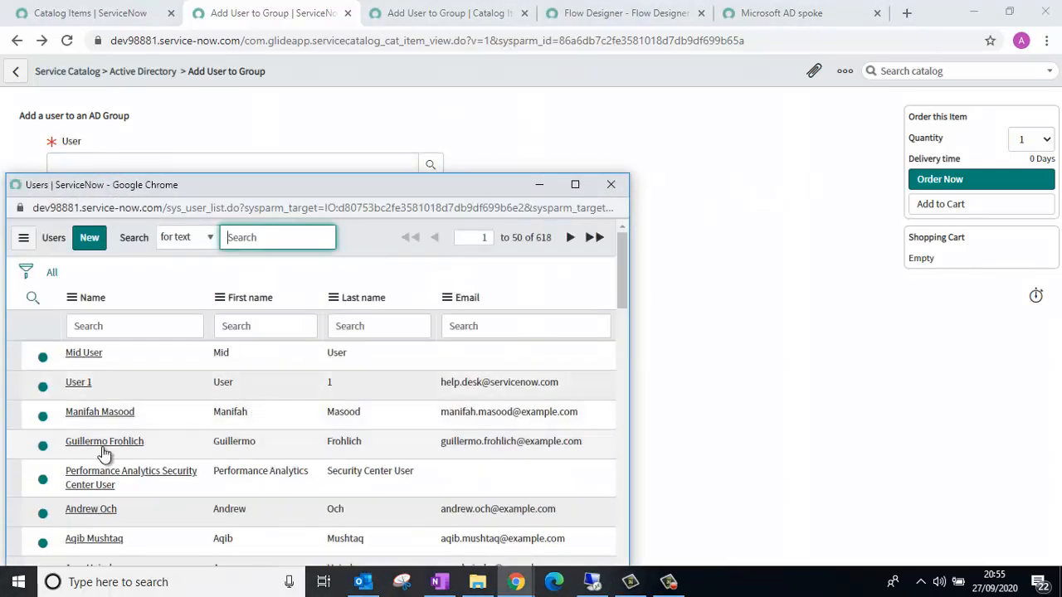
click(104, 448)
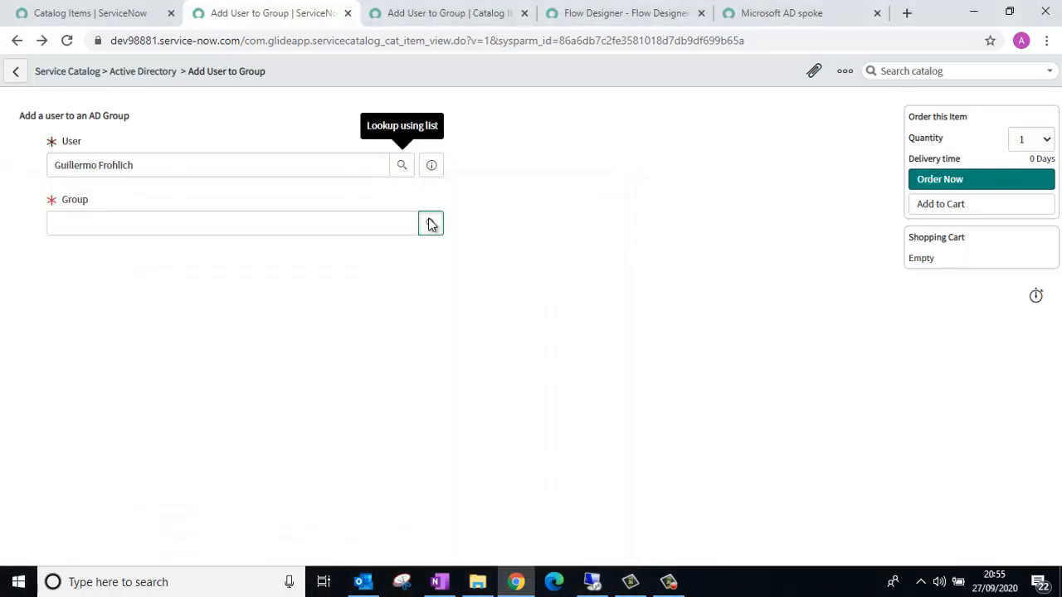
click(431, 224)
click(114, 408)
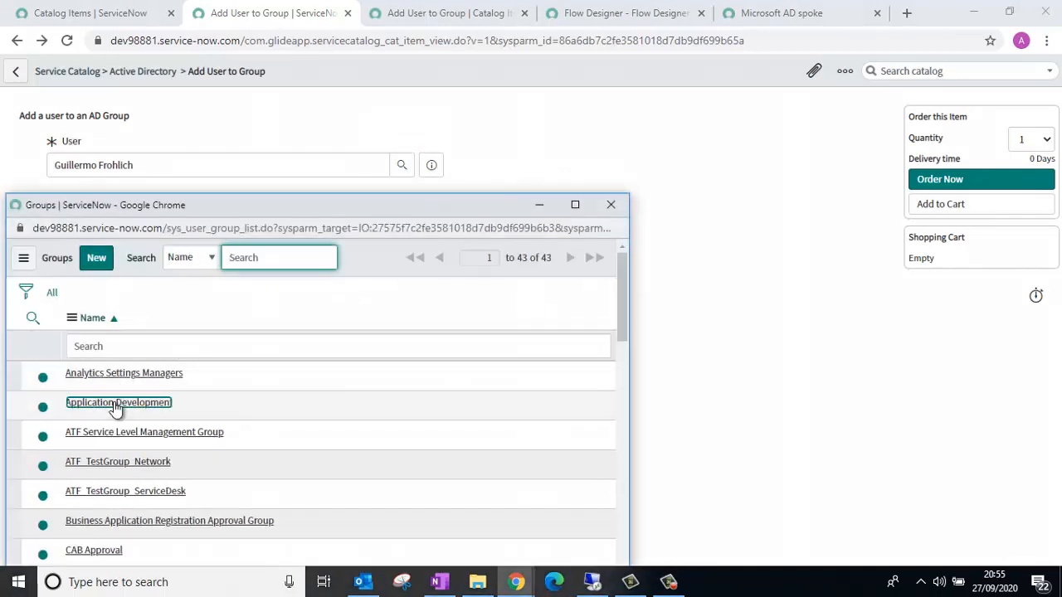
click(944, 180)
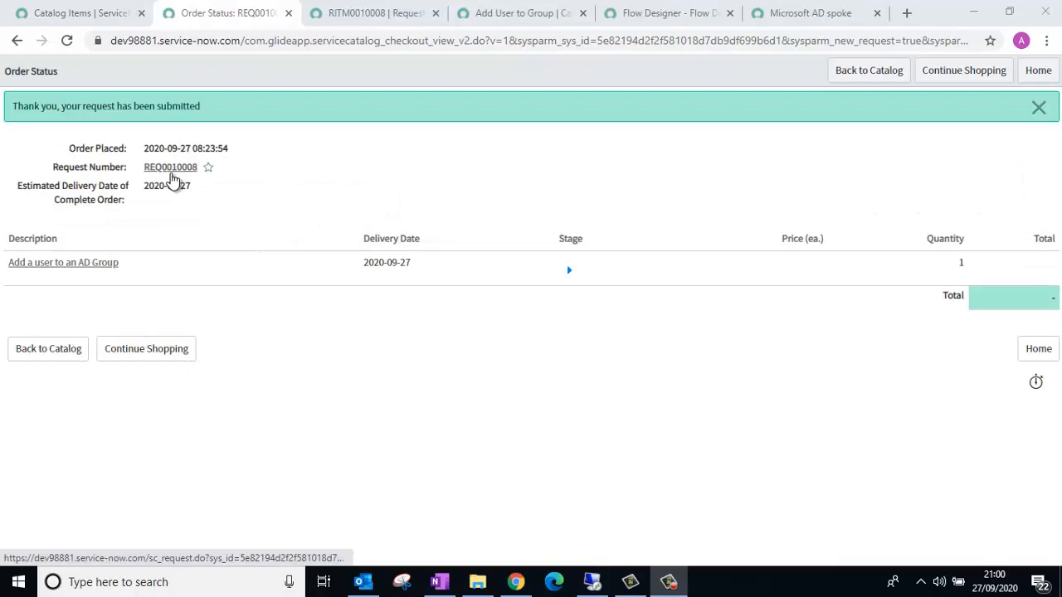
Open the second order's requested item and review its variables and catalog tasks
click(368, 13)
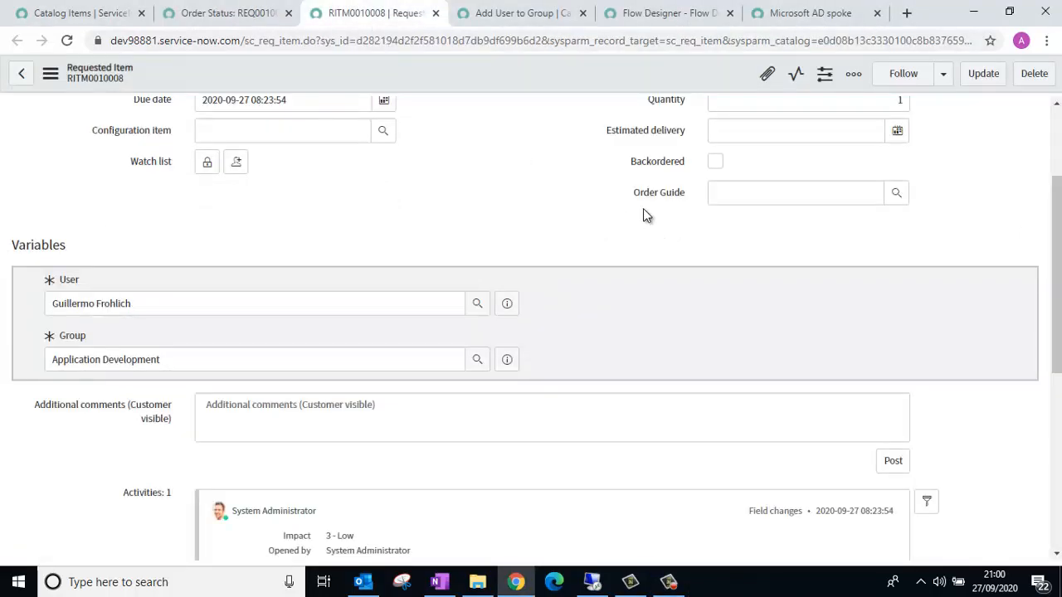
scroll(646, 215, down, 5)
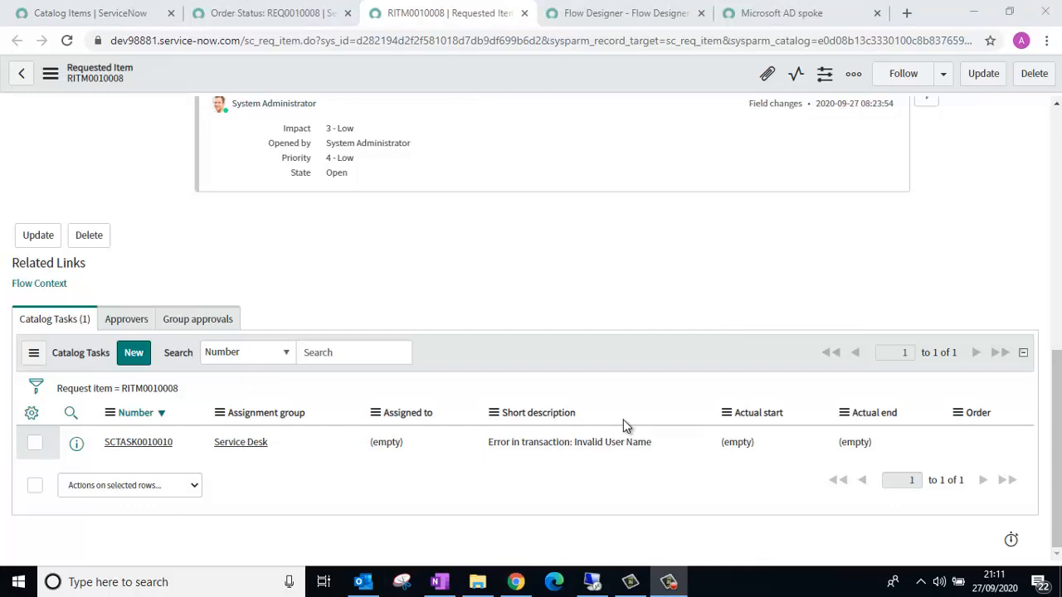
Open the flow's Add User To Group action definition and examine its inputs and its Create Payload and Execute Action steps
click(622, 13)
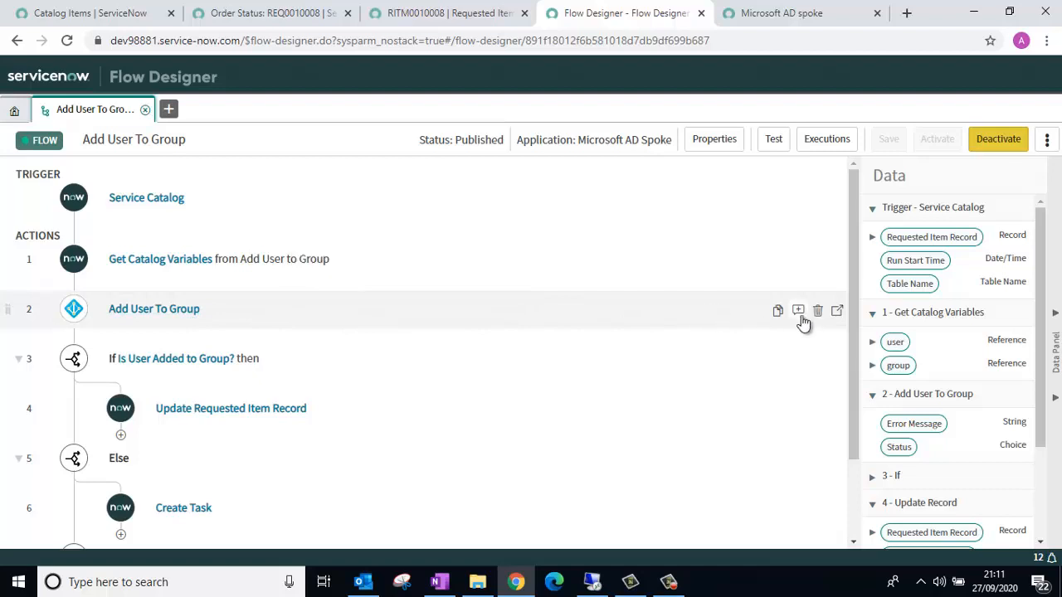
click(838, 311)
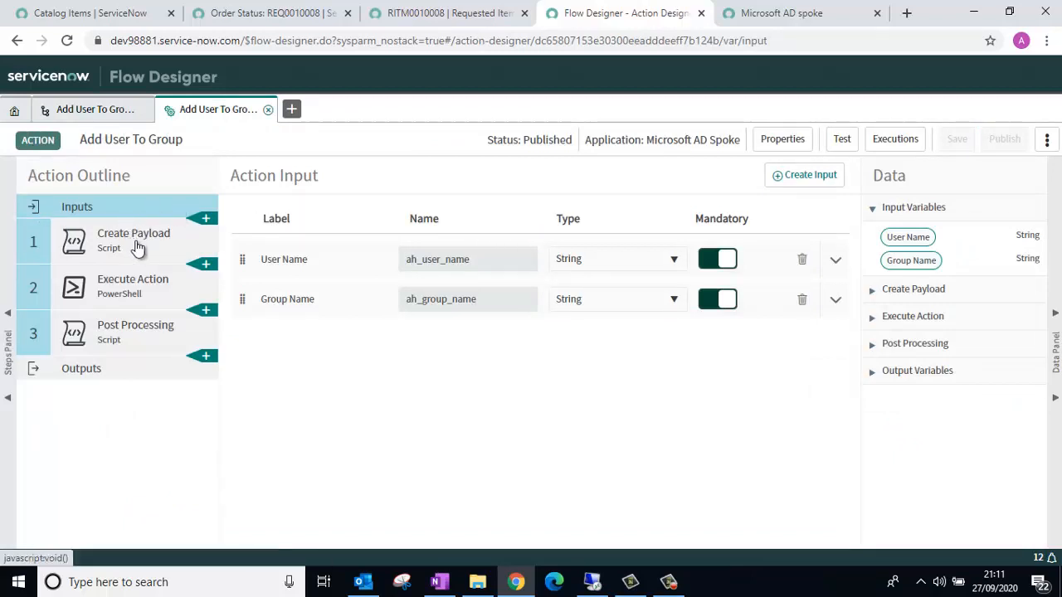
click(137, 249)
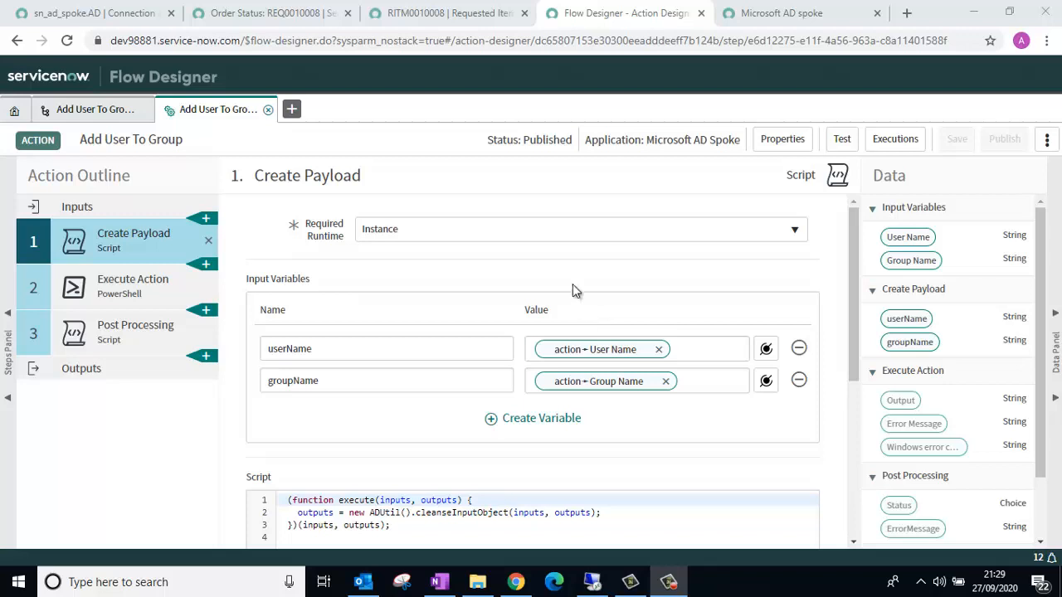
click(143, 286)
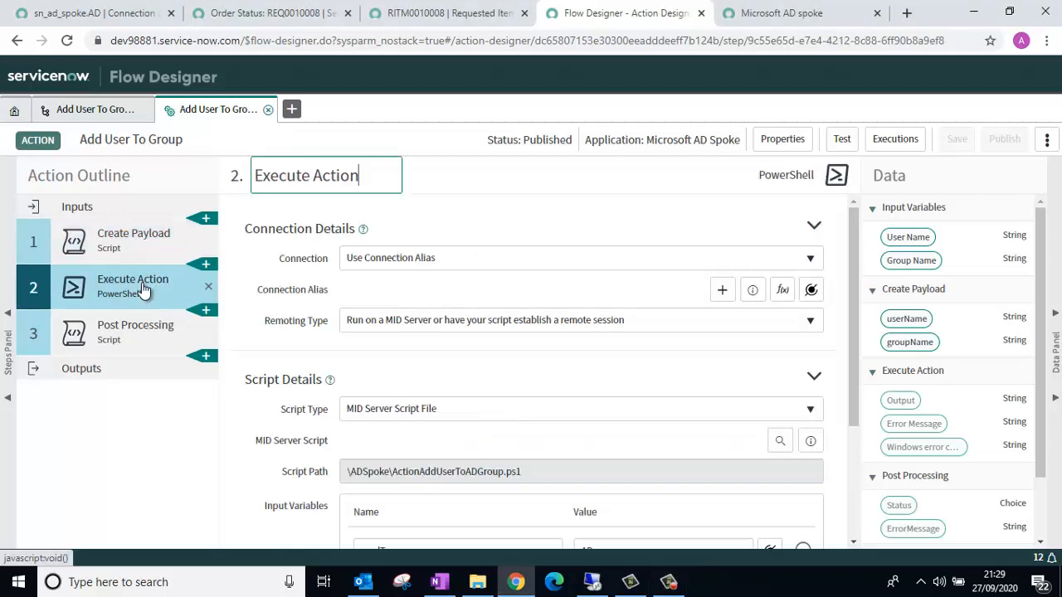